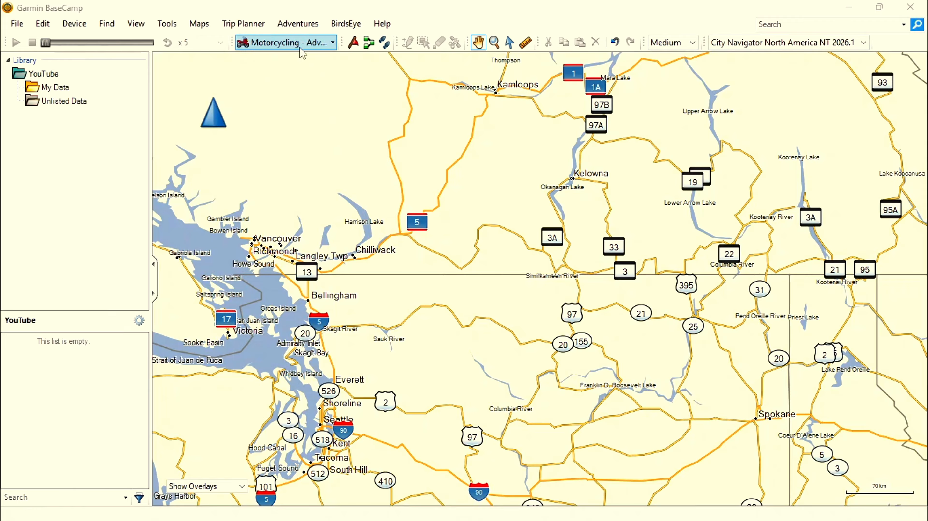
Choose the Motorcycling - Adventurous activity profile and open its settings for editing.
click(333, 43)
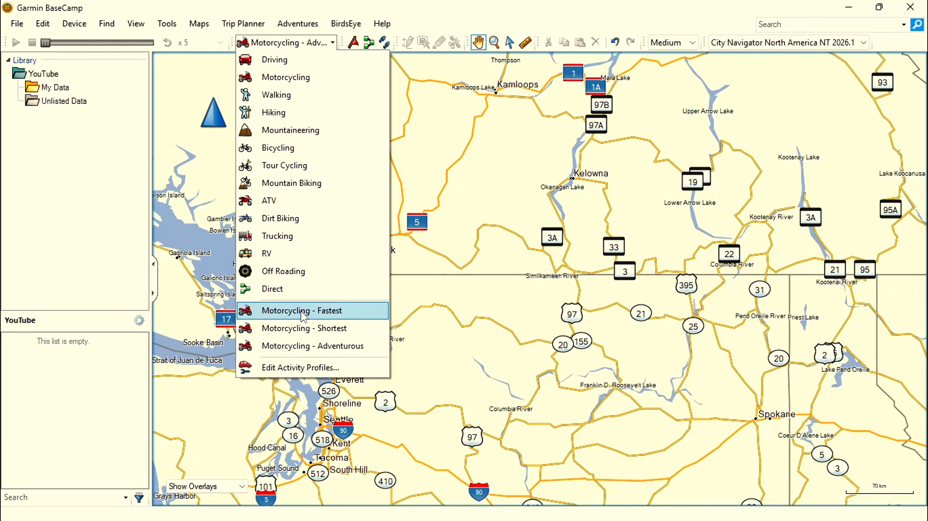
click(298, 350)
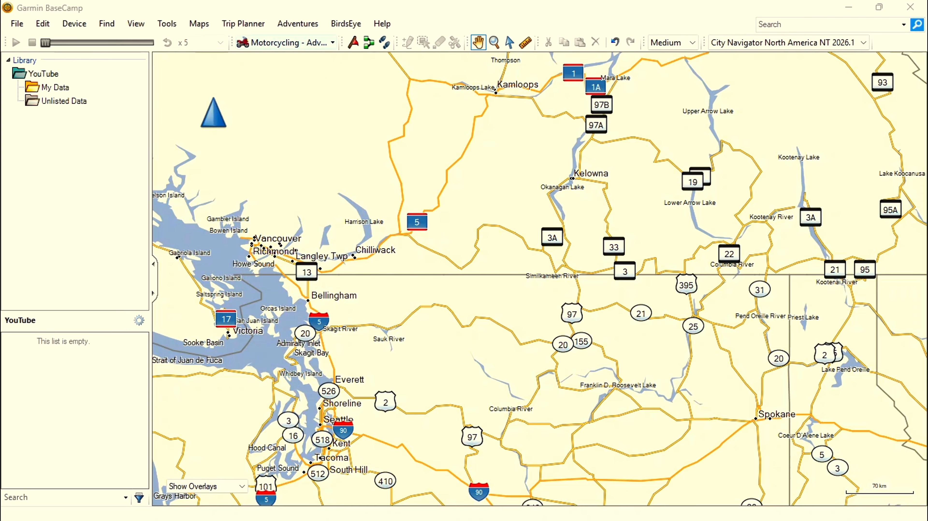
click(332, 43)
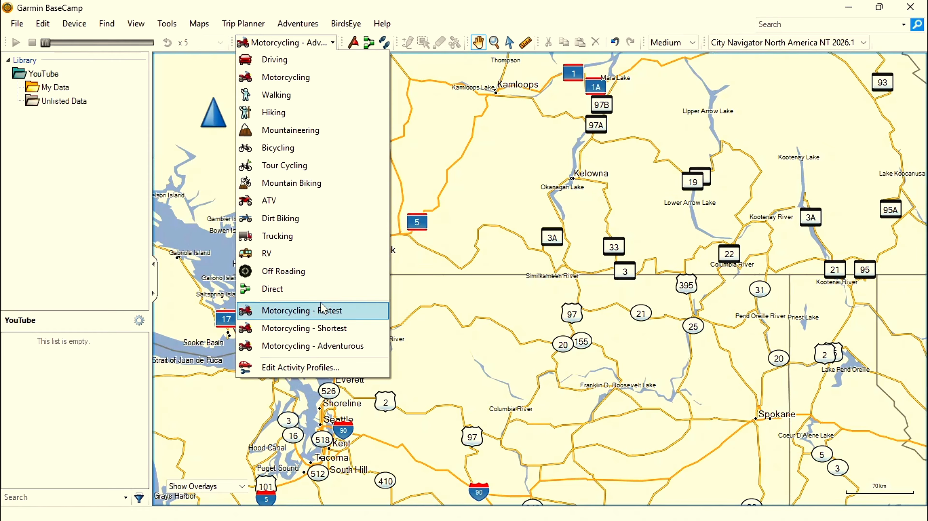
click(301, 368)
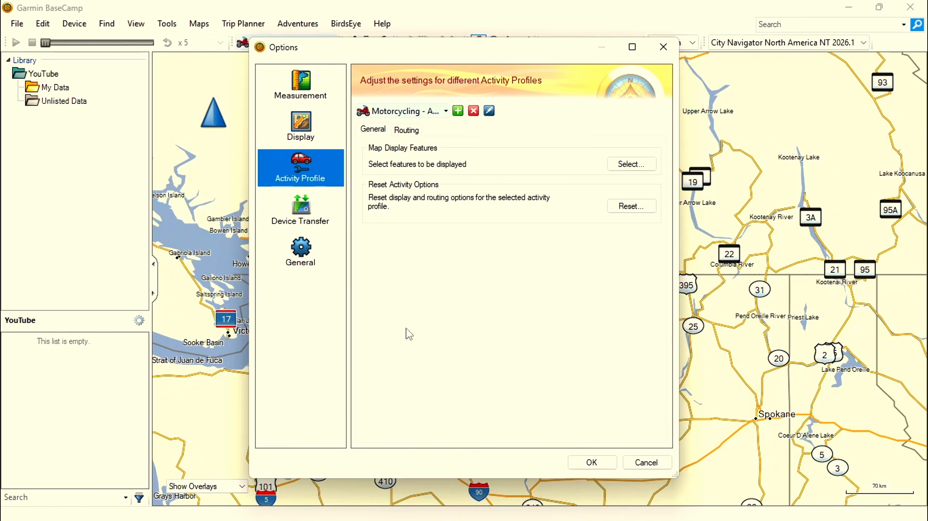
click(446, 112)
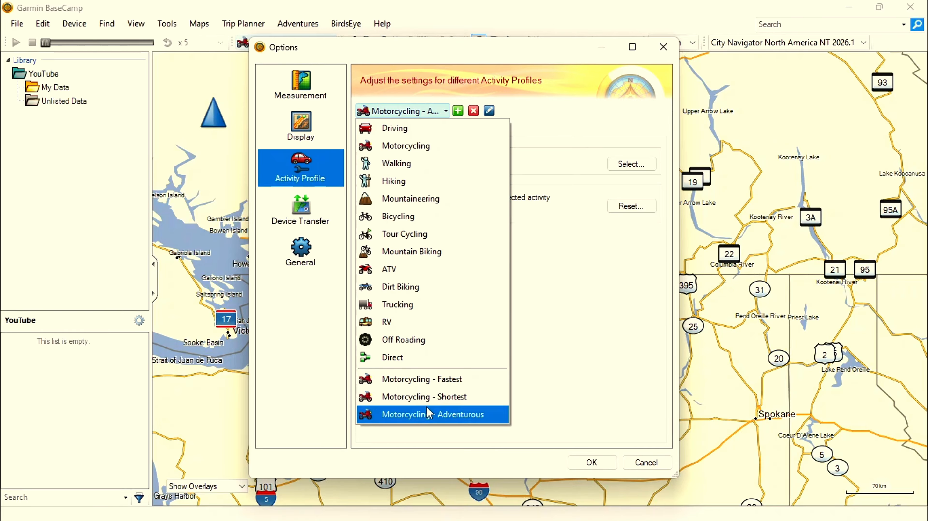
click(429, 417)
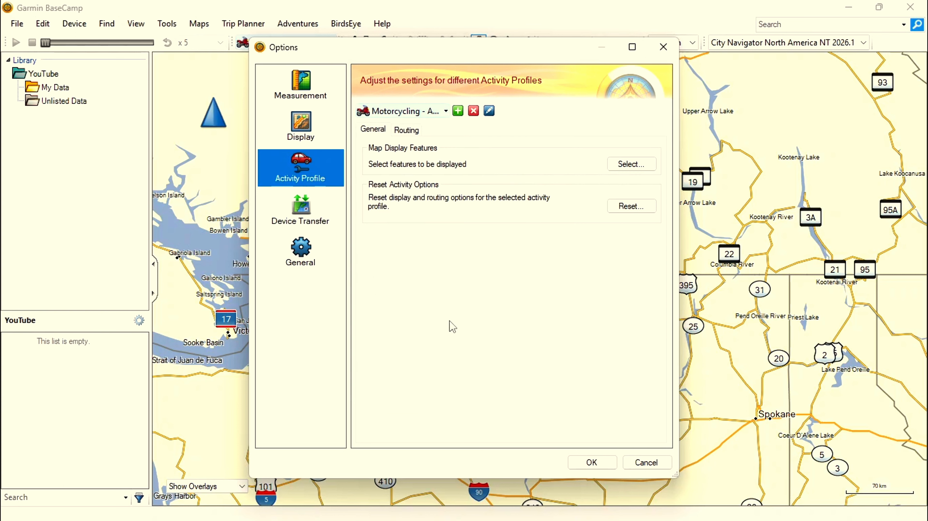
Add Interstates to the Motorcycling - Adventurous profile's road type avoidances and save the routing settings.
click(407, 131)
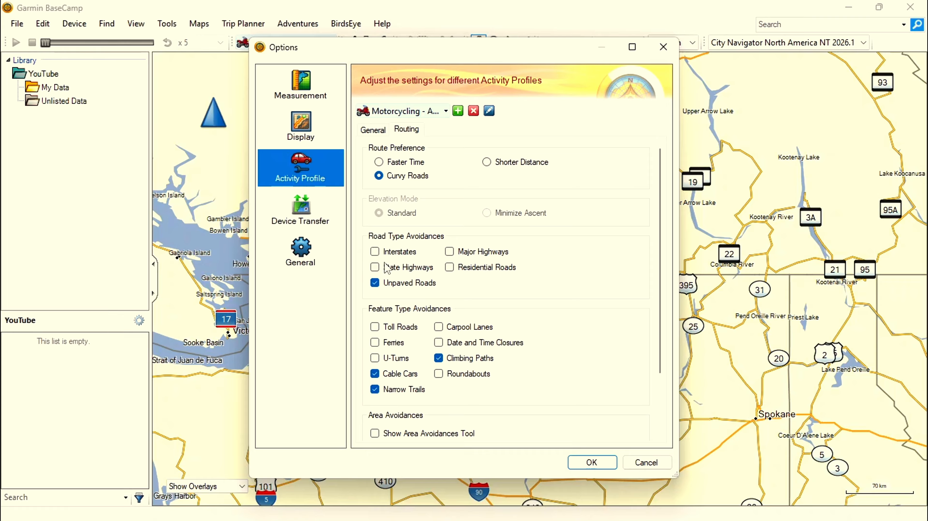
click(375, 252)
scroll(593, 323, down, 3)
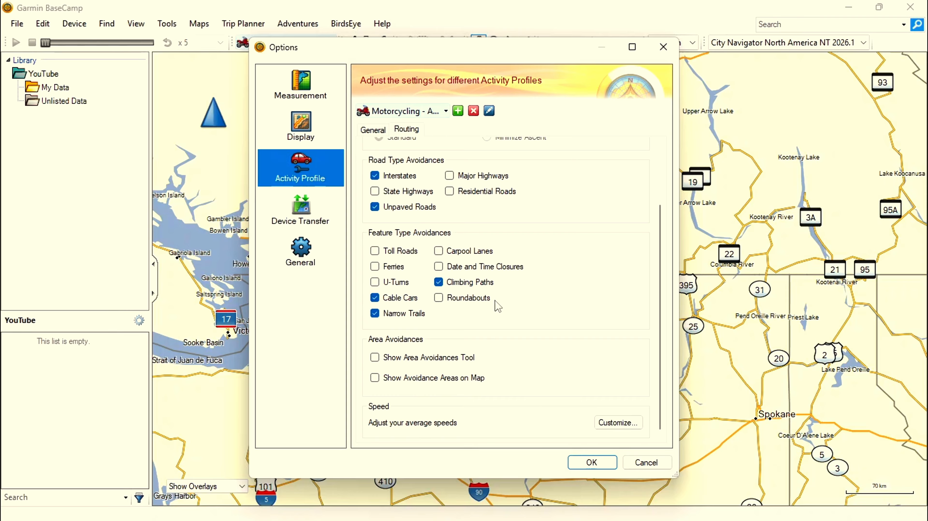
click(592, 463)
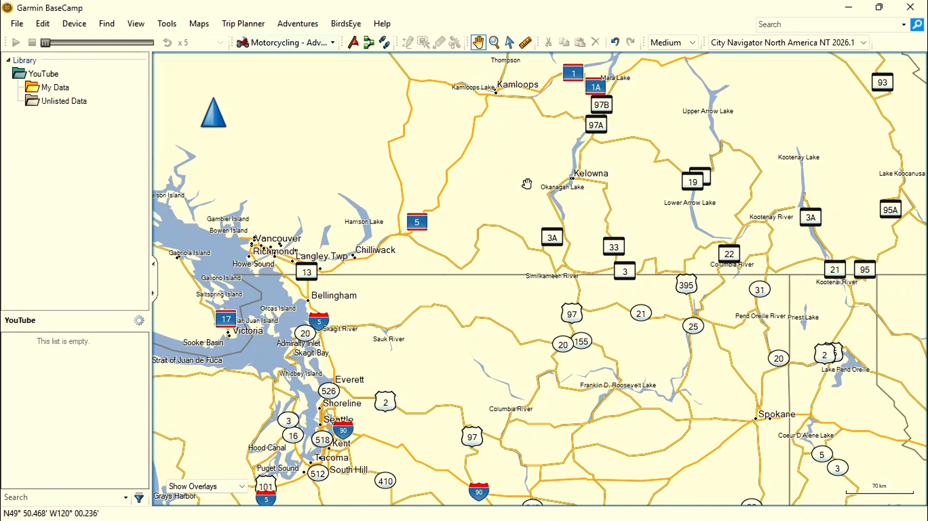
Examine southern British Columbia on the map by trying the Pan and Zoom tools.
drag(591, 266, 737, 391)
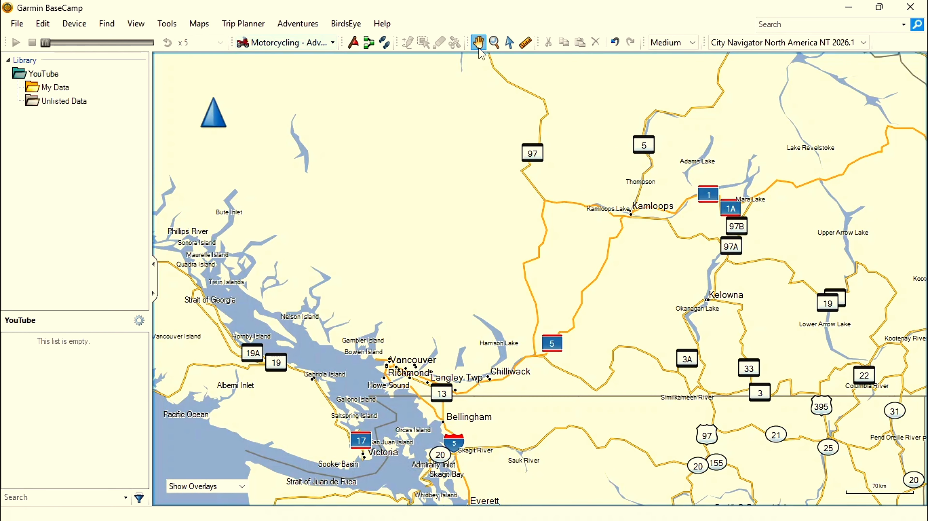
click(494, 42)
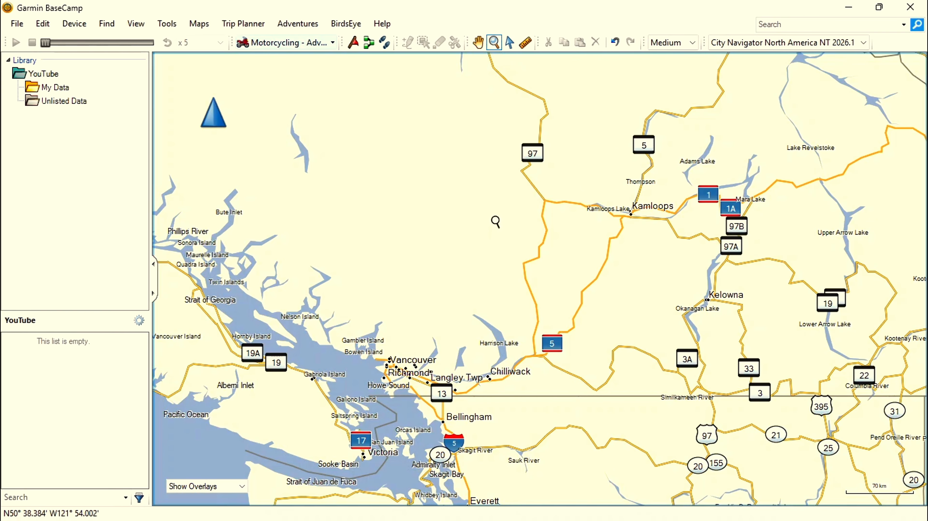
click(494, 218)
click(495, 218)
right_click(489, 213)
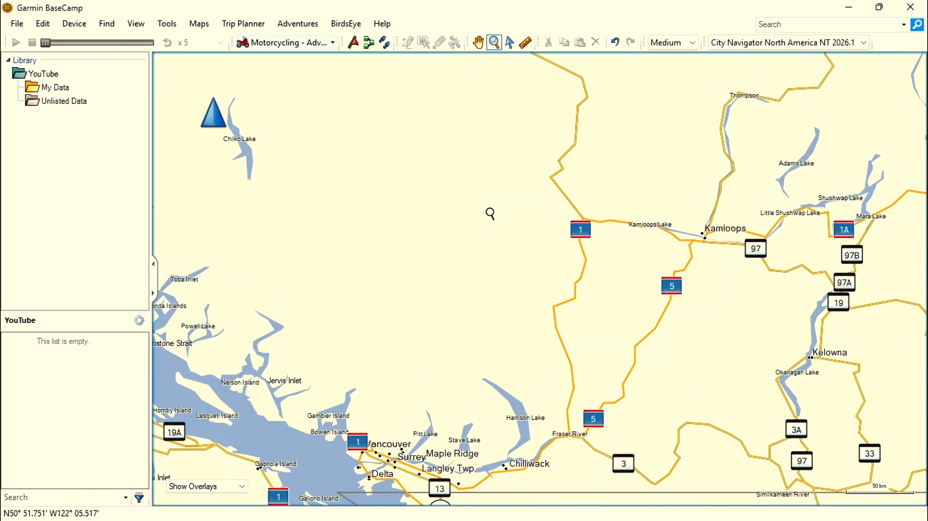
right_click(489, 213)
right_click(490, 214)
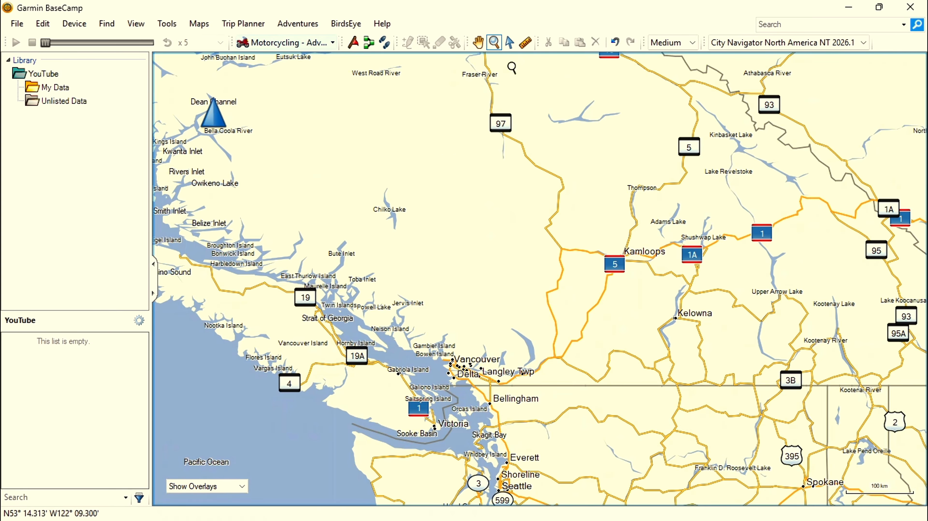
Bring up the nearby search with the Select tool on empty map northeast of Vancouver and dismiss it.
click(511, 43)
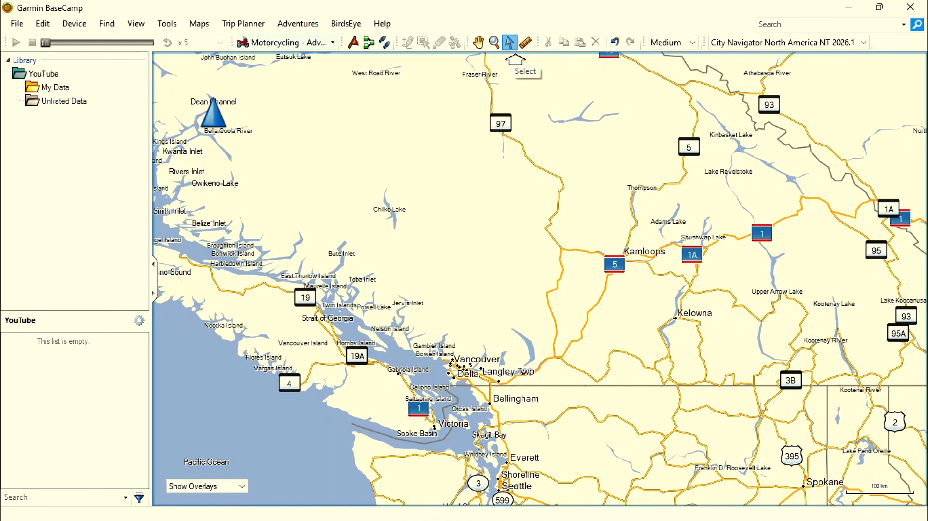
click(502, 283)
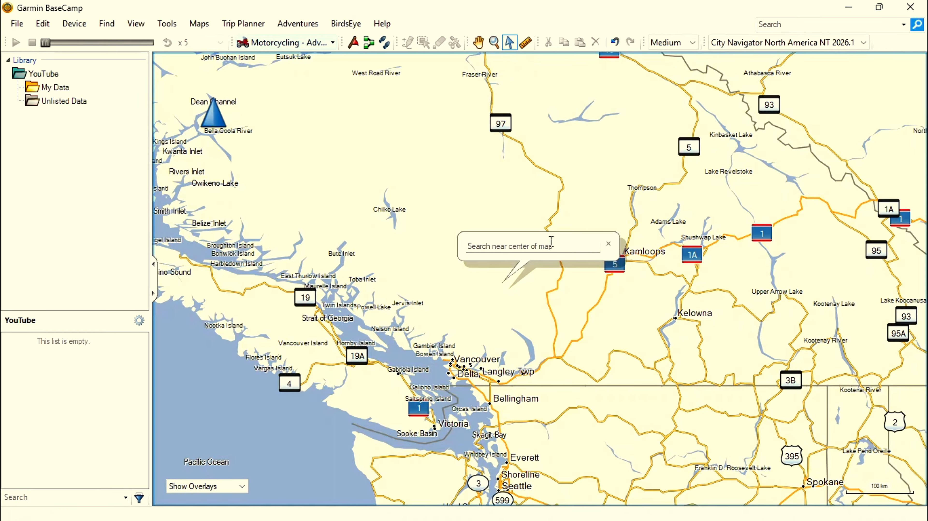
click(608, 244)
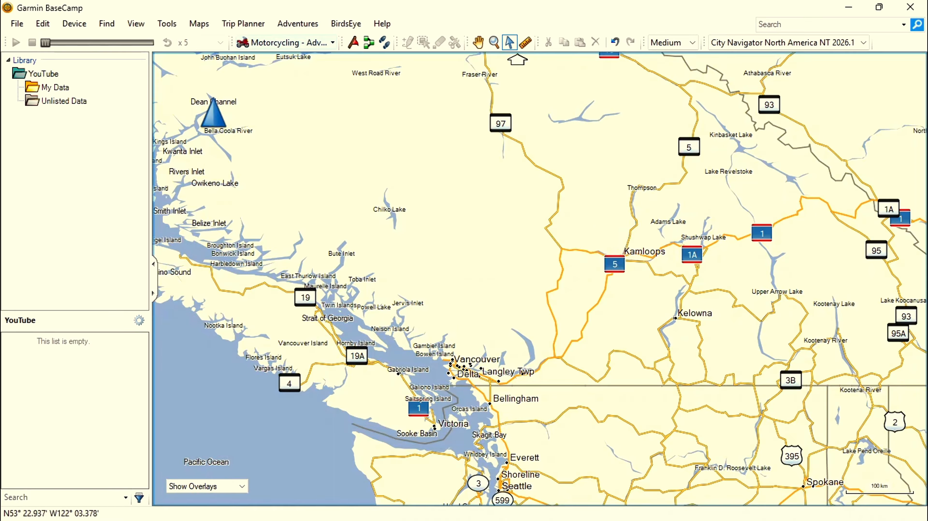
Measure the distance between two points near Highway 97 northwest of Kamloops and return to the Pan tool.
click(526, 43)
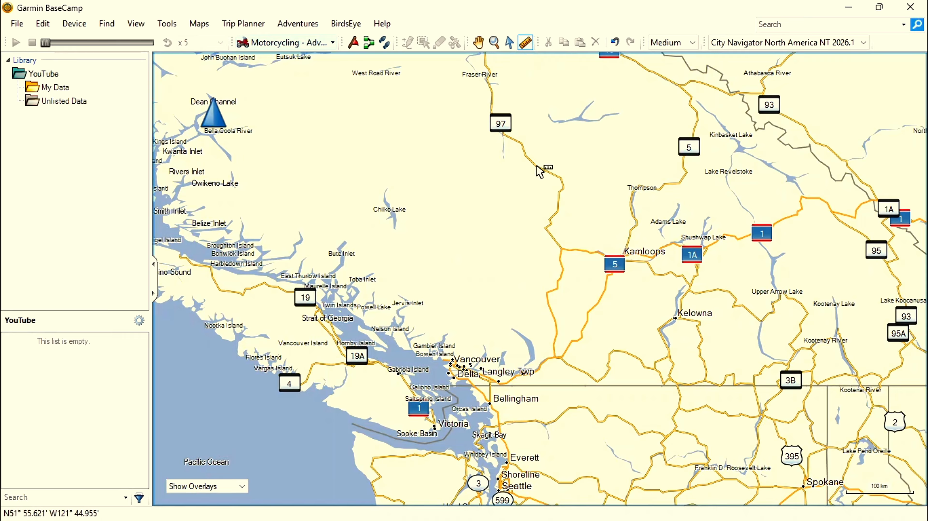
drag(541, 165, 552, 236)
click(551, 235)
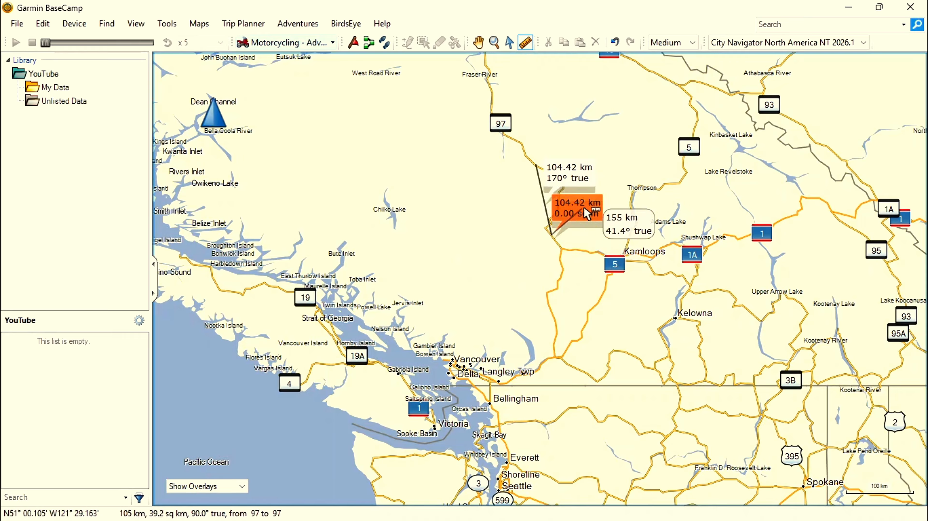
click(477, 42)
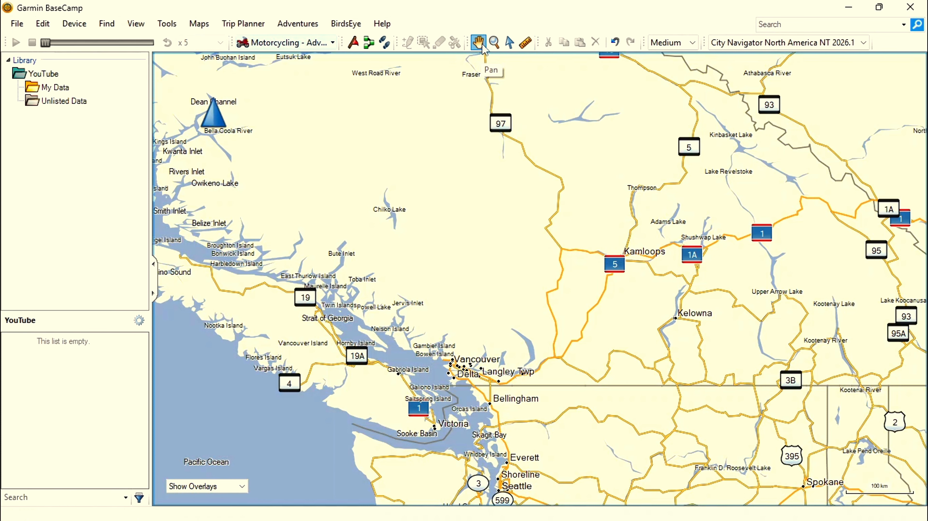
Undo the last library change to restore the CurrentTrackLog list.
click(616, 42)
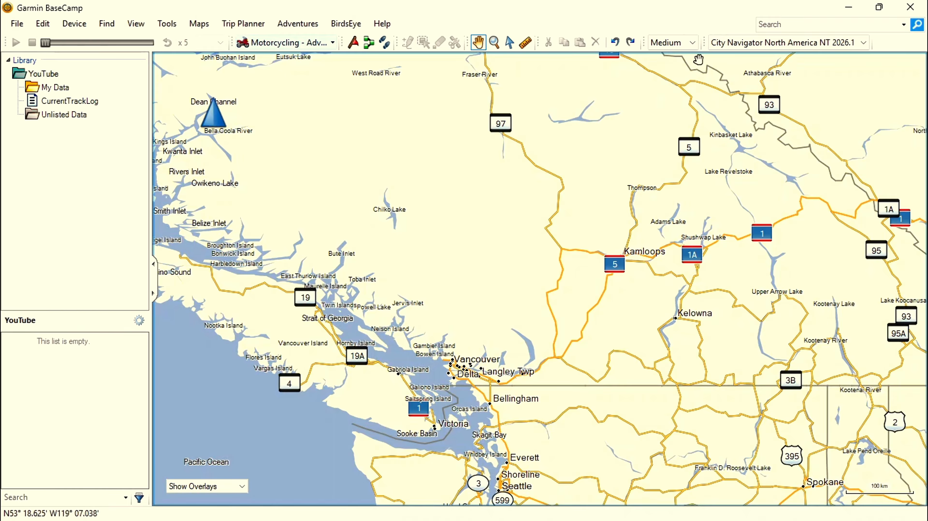
Examine the map at the Lowest detail level and set the detail back to Medium.
click(692, 43)
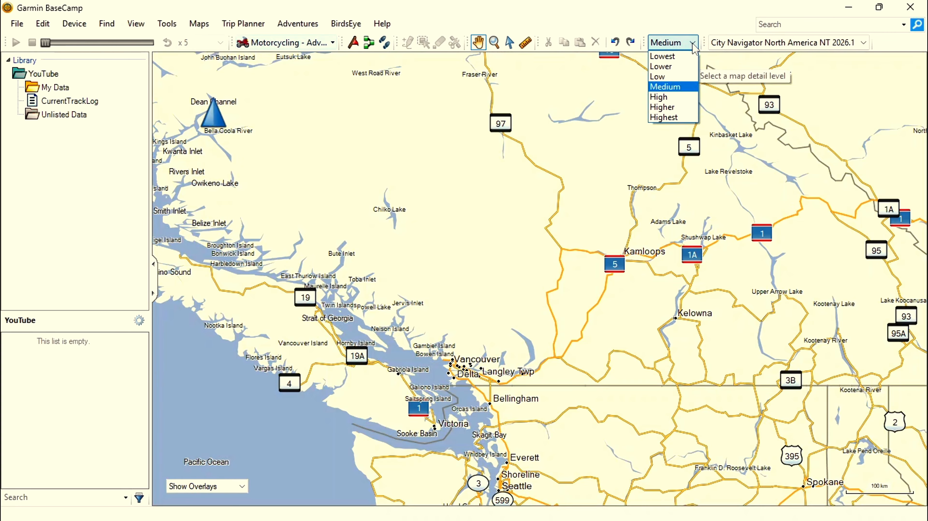
click(662, 56)
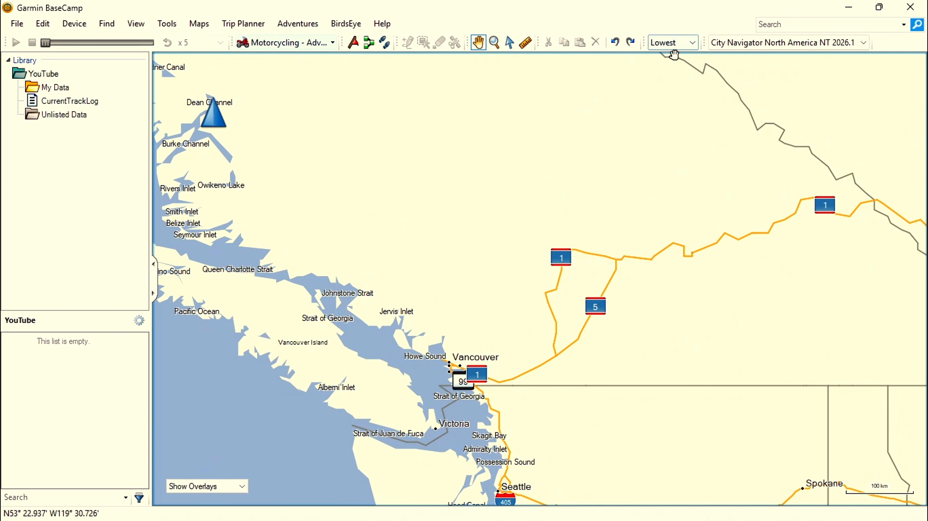
scroll(713, 308, down, 1)
scroll(712, 307, down, 1)
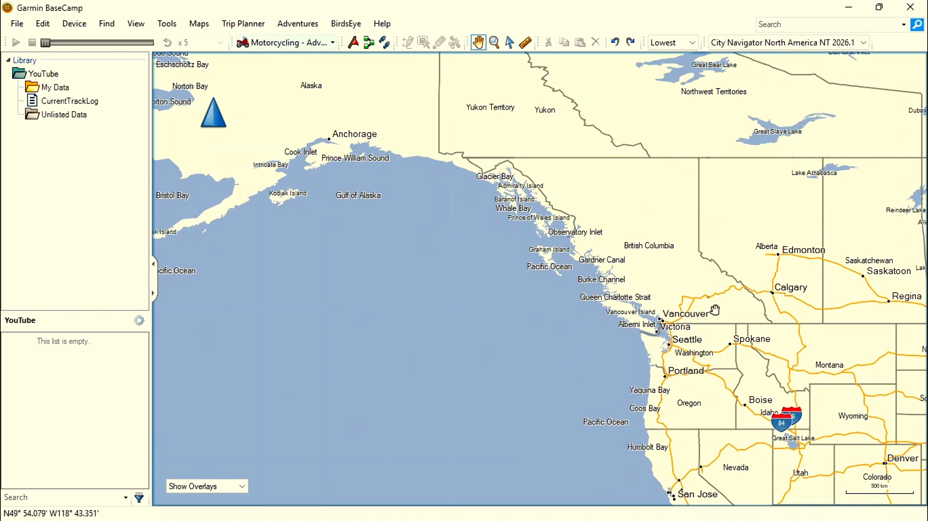
scroll(715, 308, up, 2)
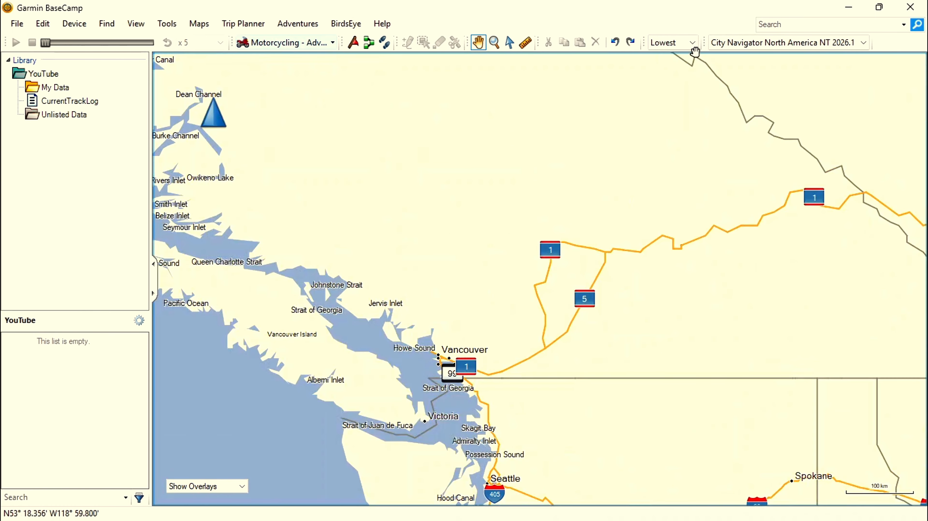
click(691, 43)
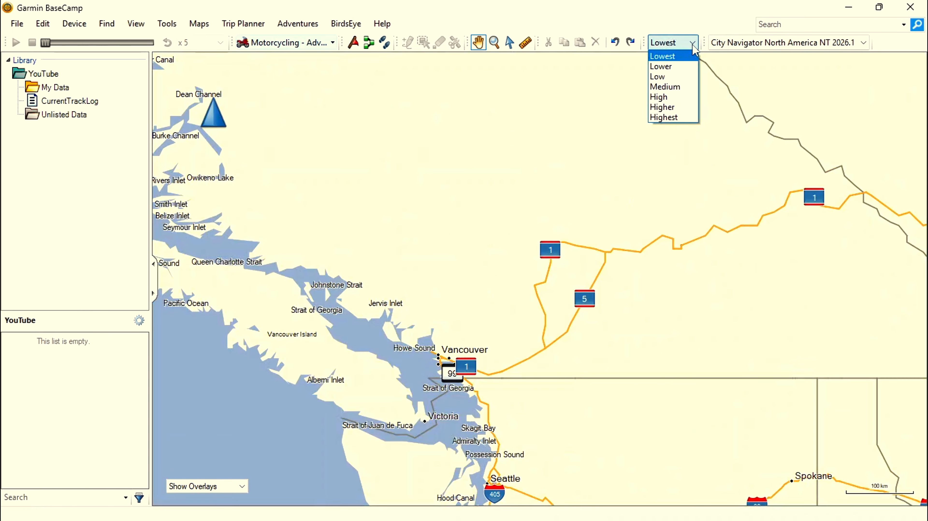
click(667, 90)
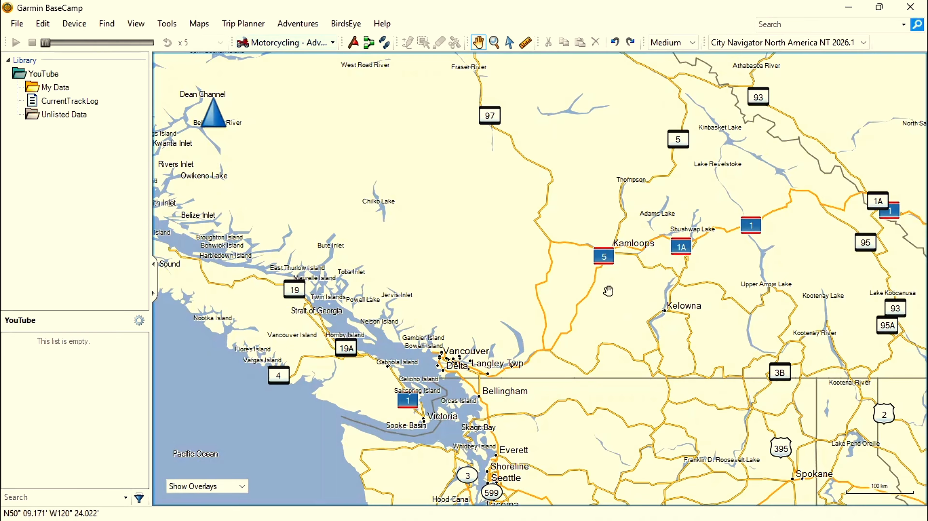
Set the map detail level to High and bring the streets of the town of Hope into close view.
click(693, 44)
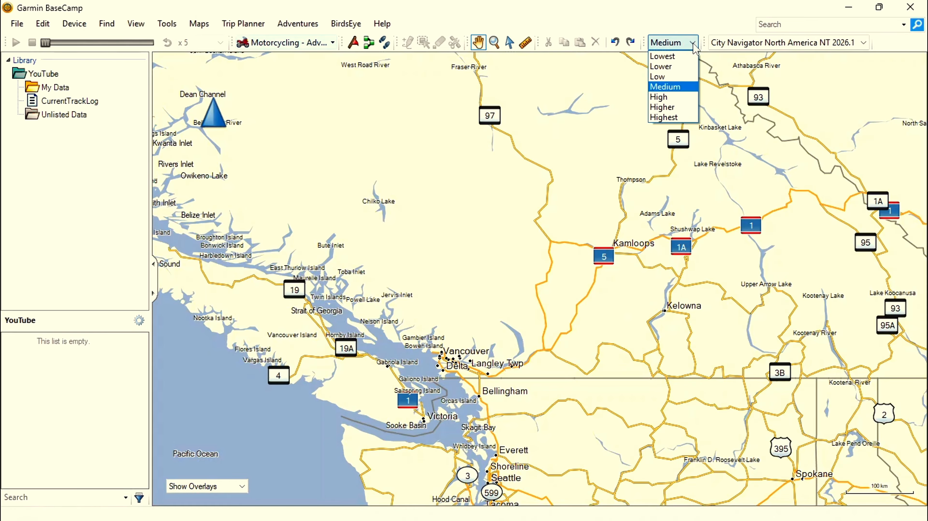
click(668, 97)
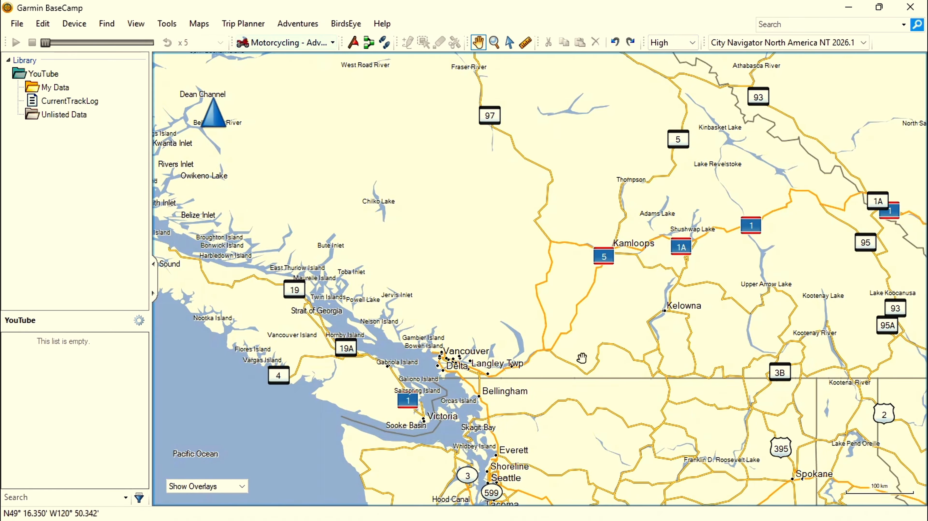
scroll(581, 359, up, 4)
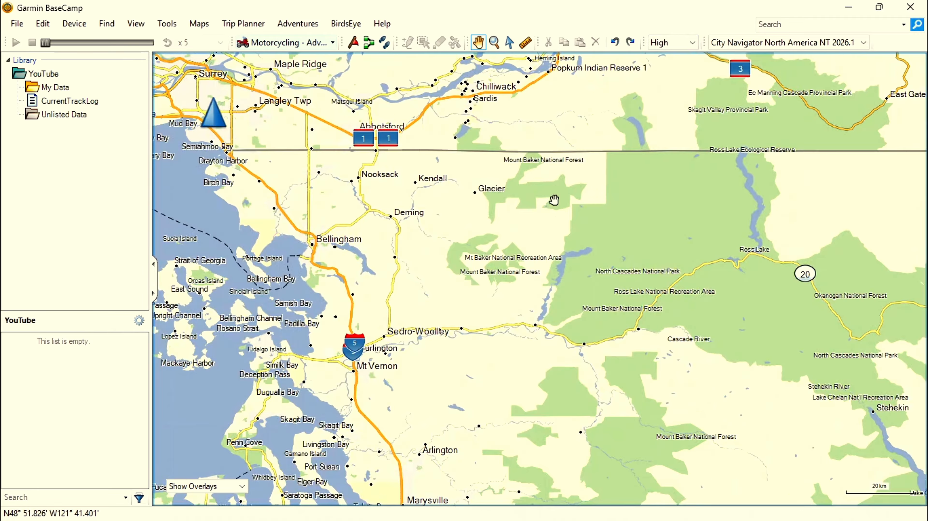
drag(553, 170, 670, 321)
drag(755, 207, 622, 316)
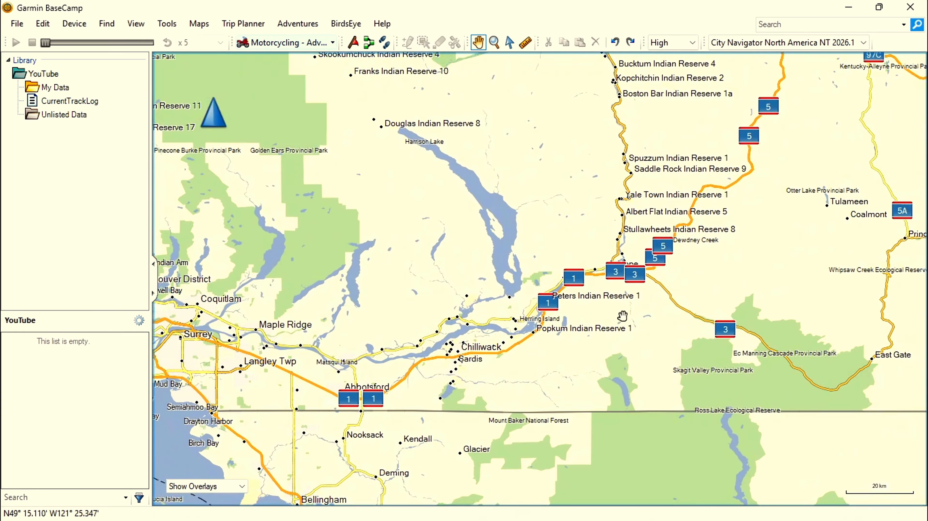
scroll(633, 294, up, 2)
scroll(657, 339, up, 1)
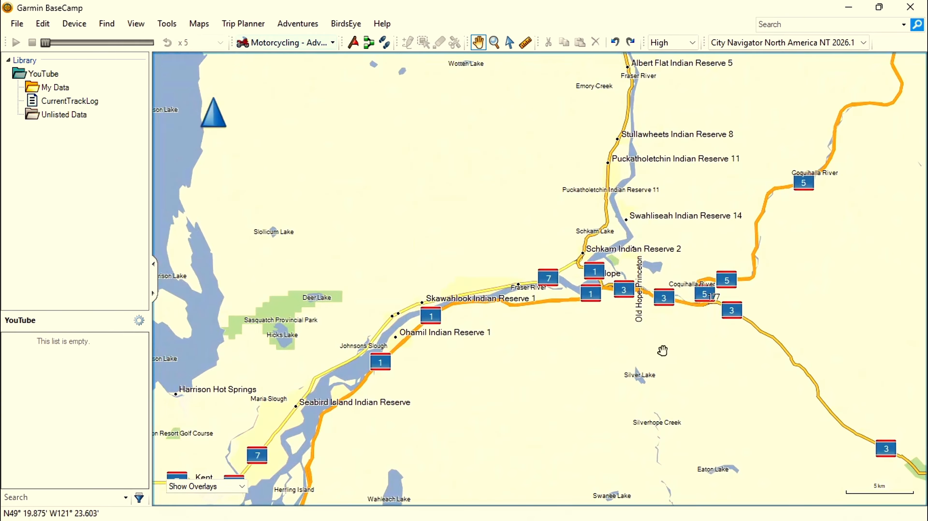
scroll(628, 329, up, 3)
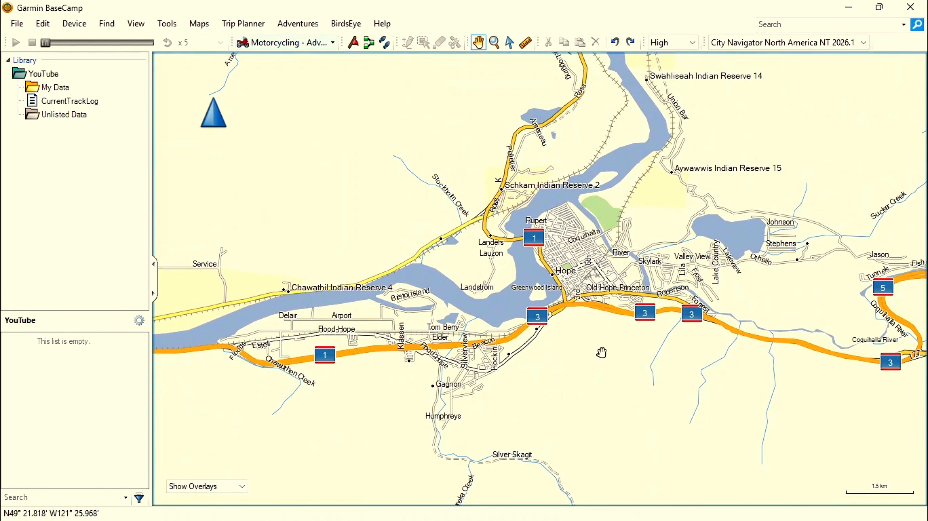
scroll(595, 331, up, 1)
drag(588, 325, 554, 420)
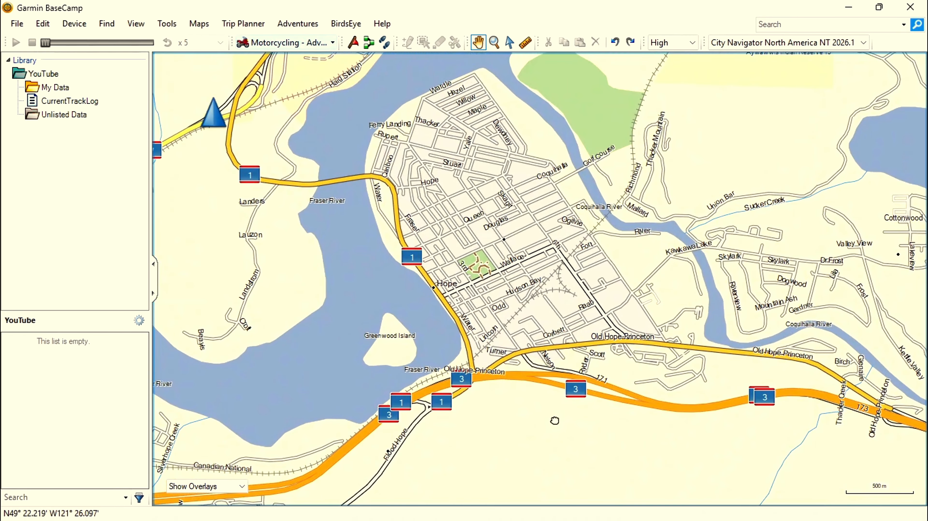
Set the map detail level to Higher for the street view of Hope.
click(692, 43)
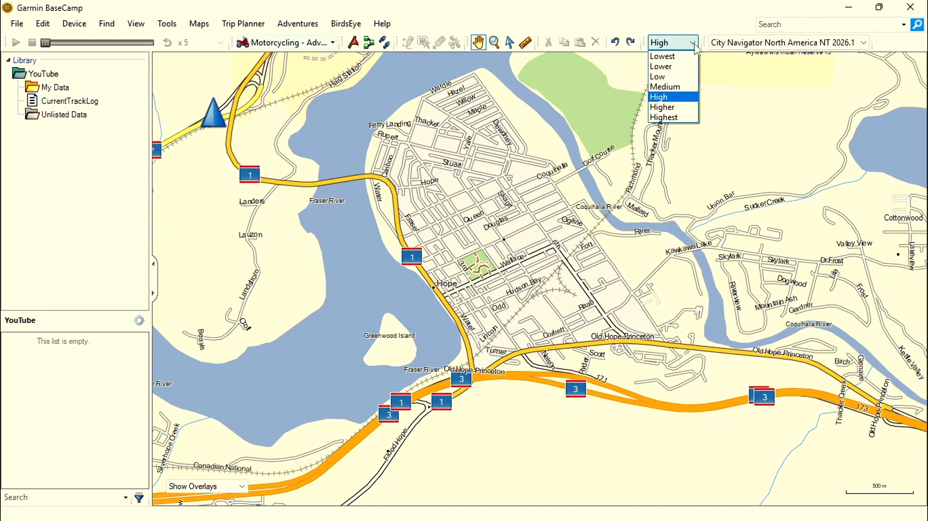
click(674, 108)
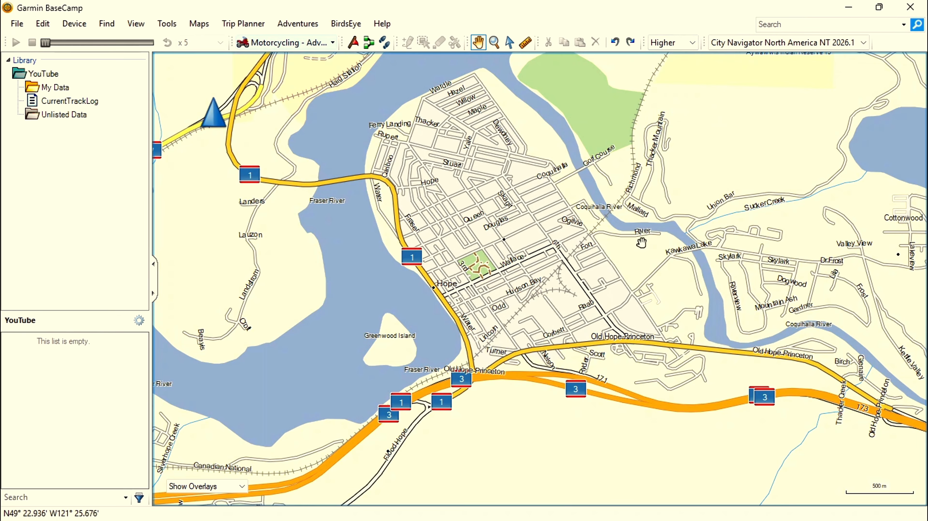
Examine the points of interest in Hope at street level, then set the map detail level to High.
scroll(638, 252, up, 1)
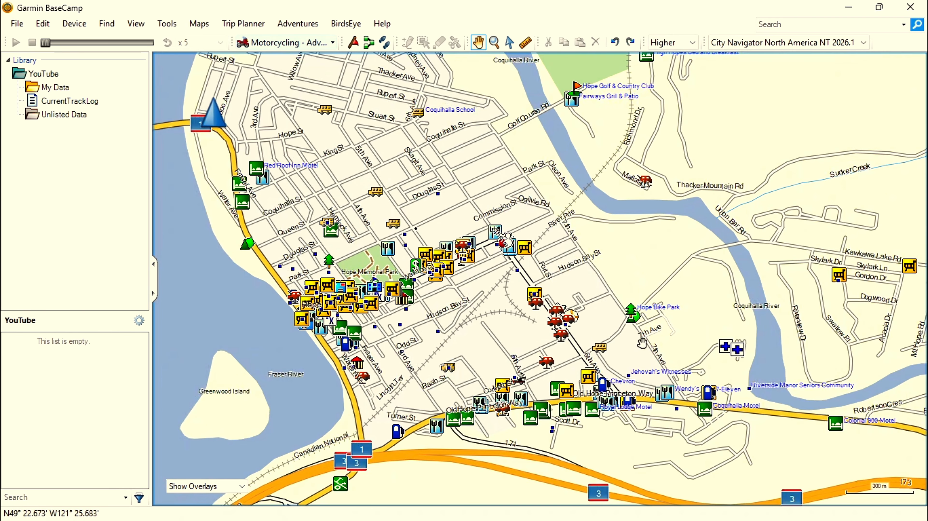
click(692, 43)
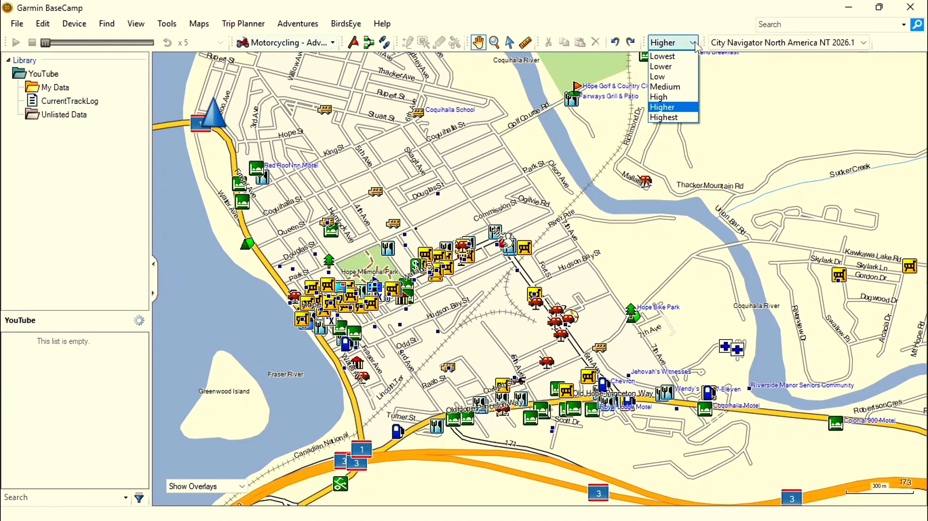
click(663, 99)
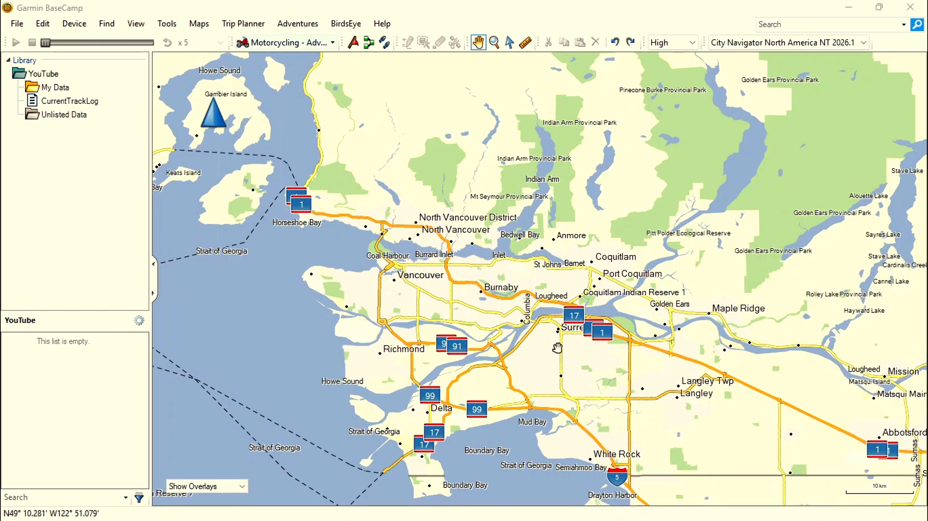
Create a waypoint from the Mcdonald's point of interest near Lougheed Hwy and Boundary Rd in Vancouver.
scroll(555, 345, up, 2)
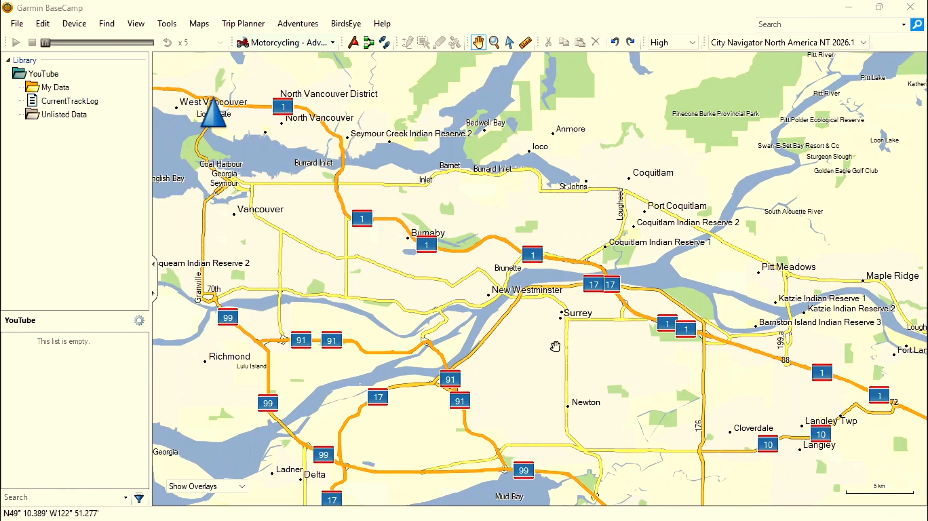
drag(380, 239, 640, 333)
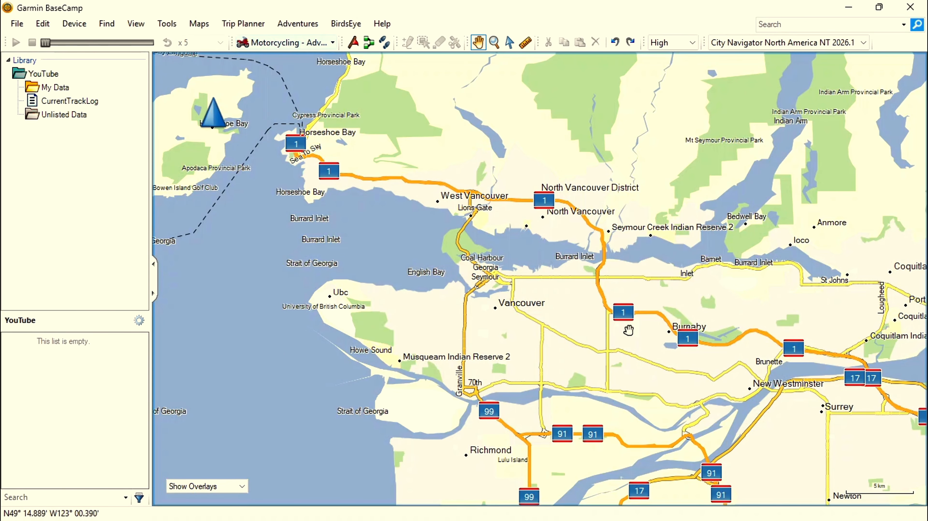
scroll(632, 336, up, 5)
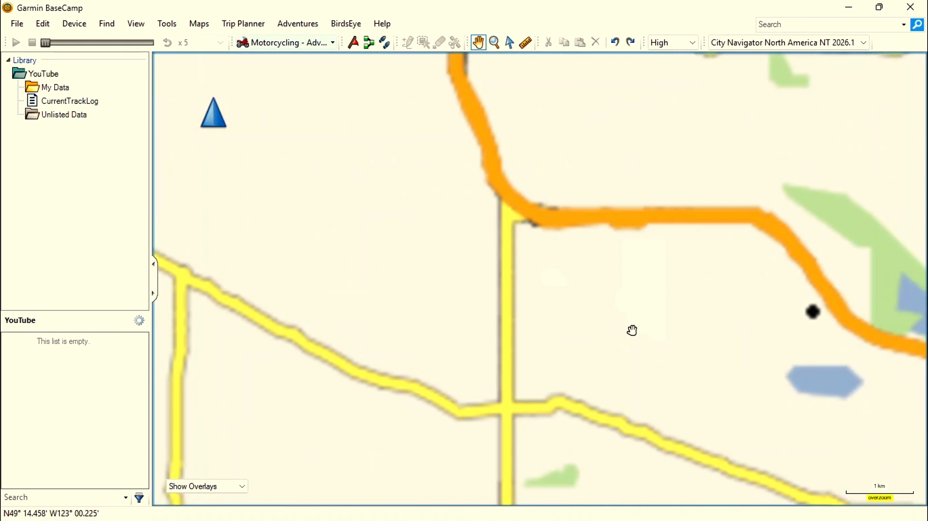
drag(573, 252, 701, 442)
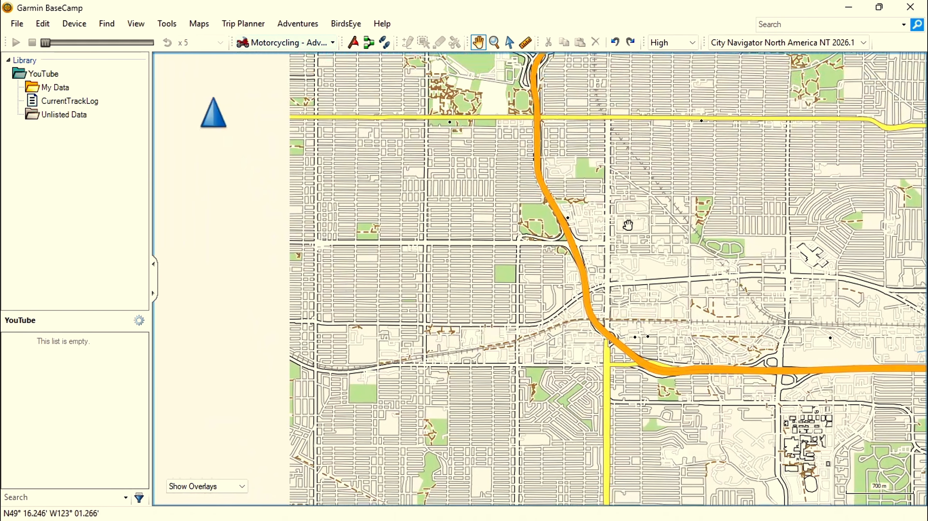
drag(628, 225, 605, 225)
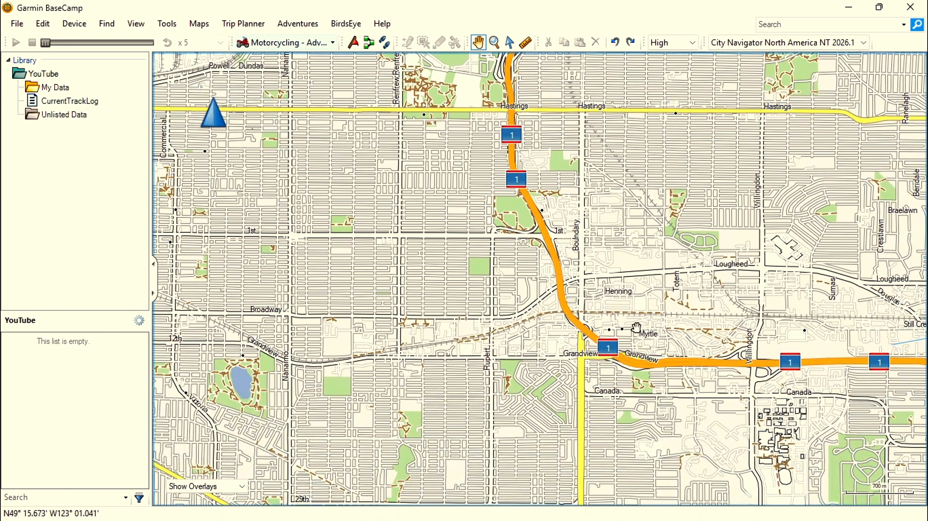
scroll(636, 325, up, 2)
drag(533, 289, 630, 327)
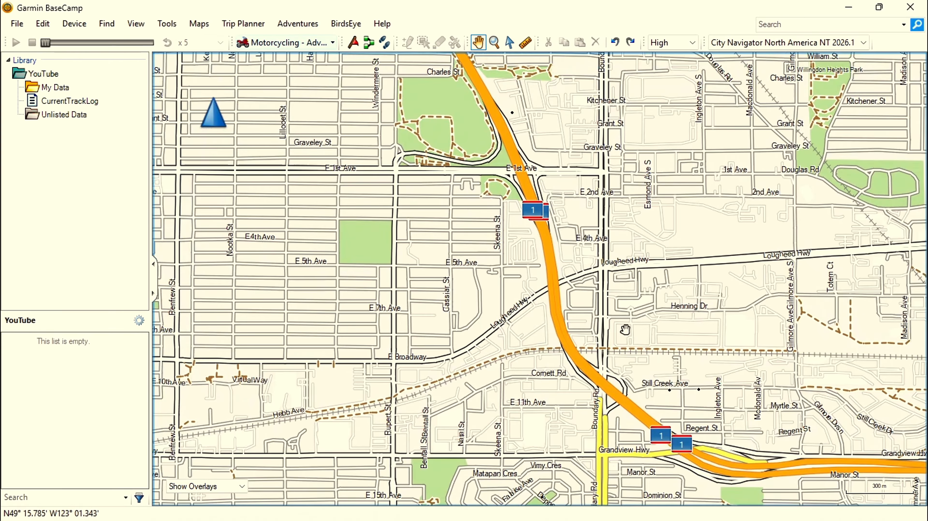
scroll(620, 327, up, 2)
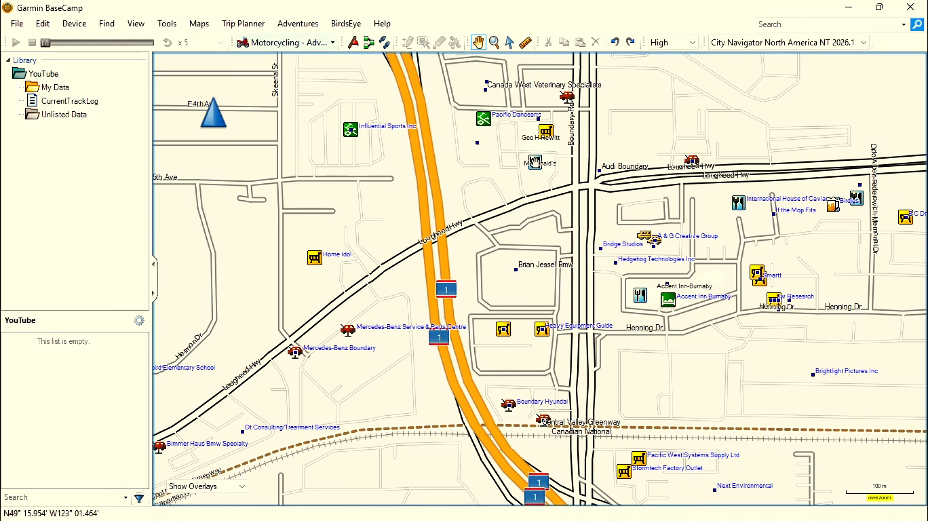
mouse_move(534, 162)
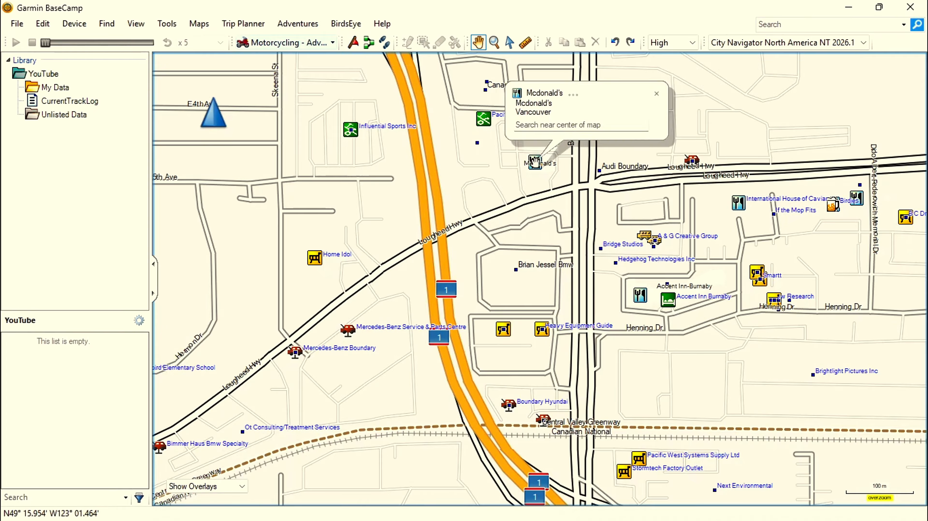
click(544, 96)
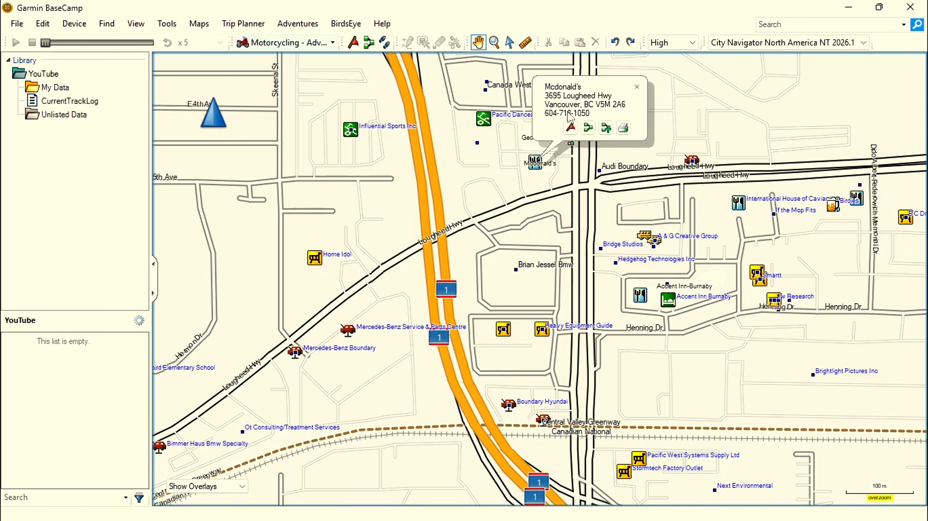
click(570, 128)
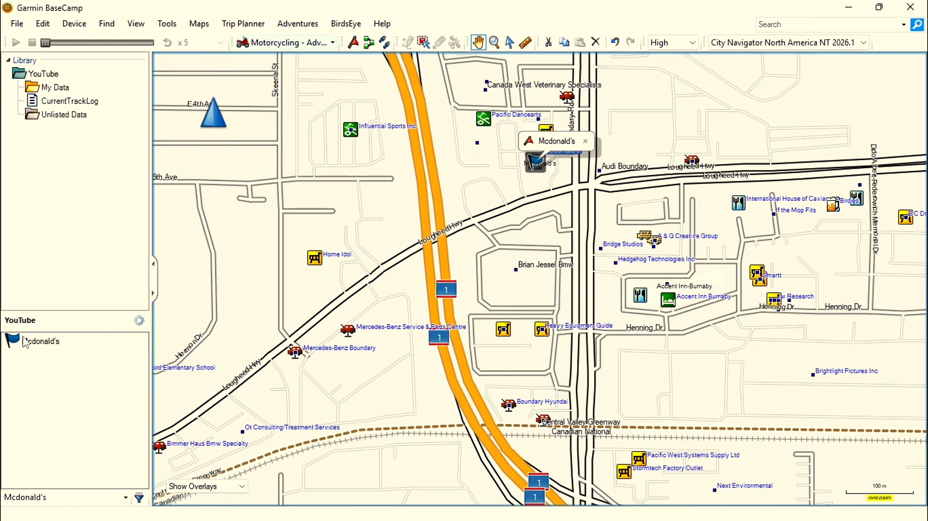
Change the Mcdonald's waypoint symbol to the fork-and-knife restaurant icon from the Business group.
double_click(36, 342)
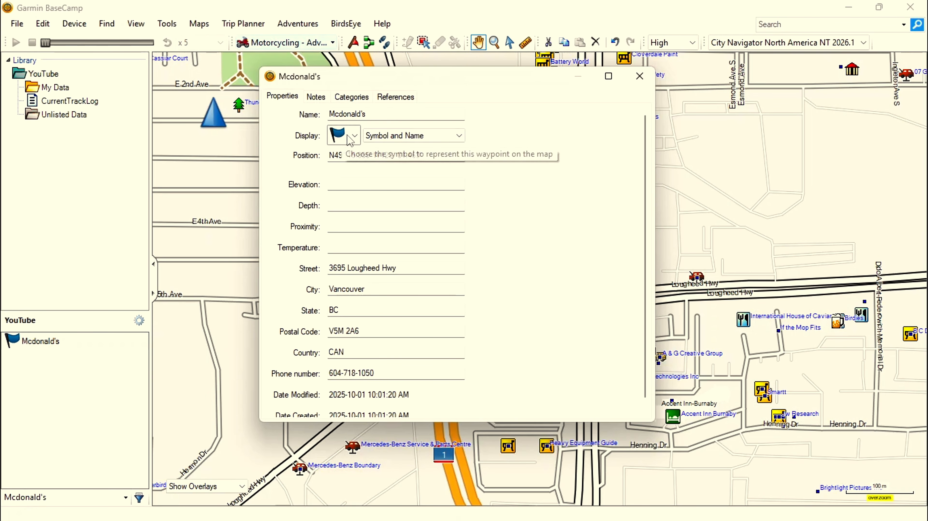
click(354, 139)
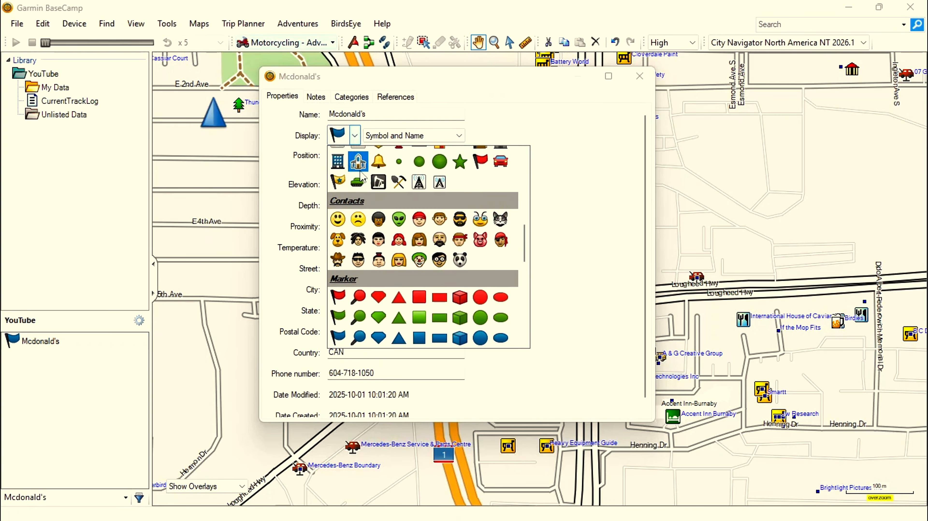
scroll(400, 245, up, 4)
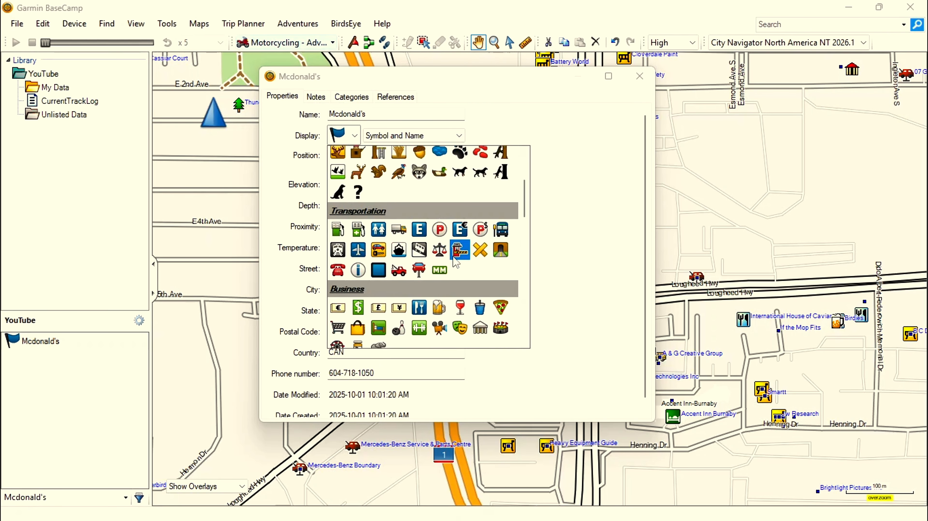
scroll(489, 268, up, 3)
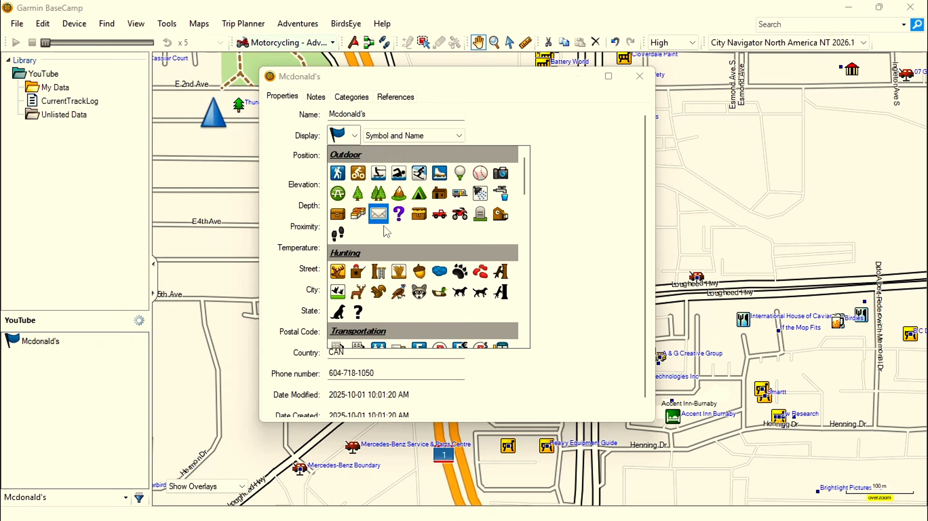
scroll(400, 233, down, 3)
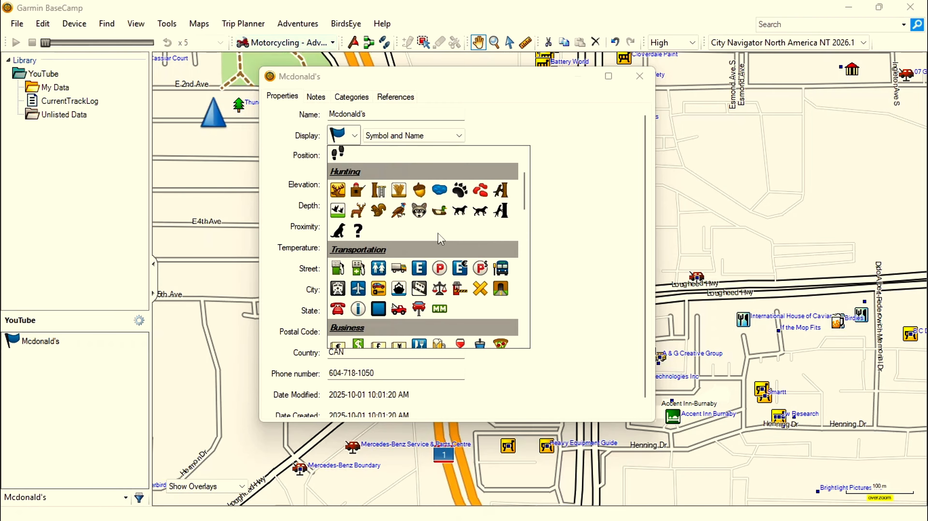
scroll(441, 239, down, 2)
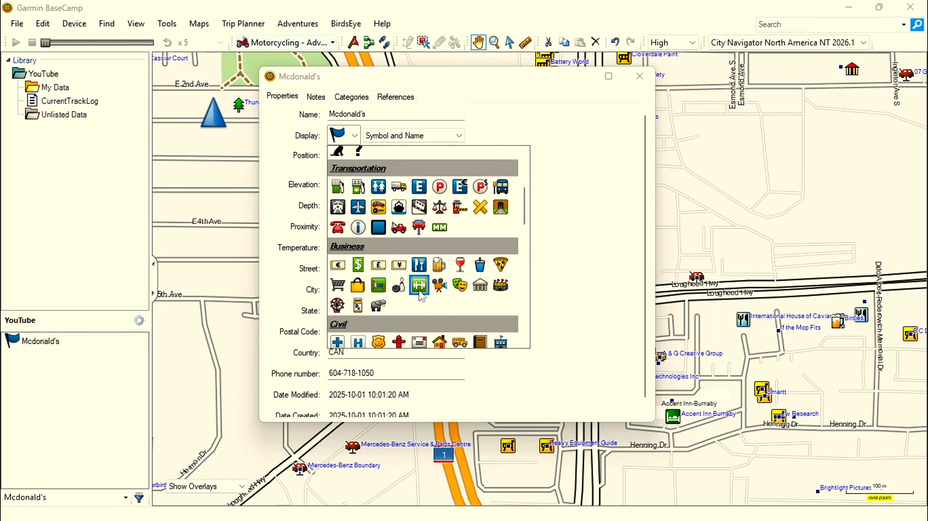
click(419, 266)
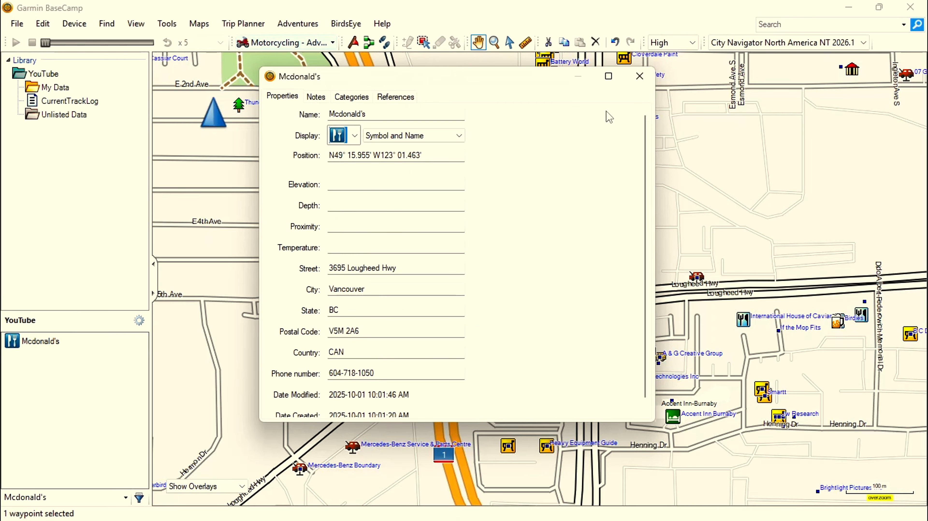
Rename the waypoint as "Burnaby Mcdonald's" and close its properties and its map pop-up.
click(331, 115)
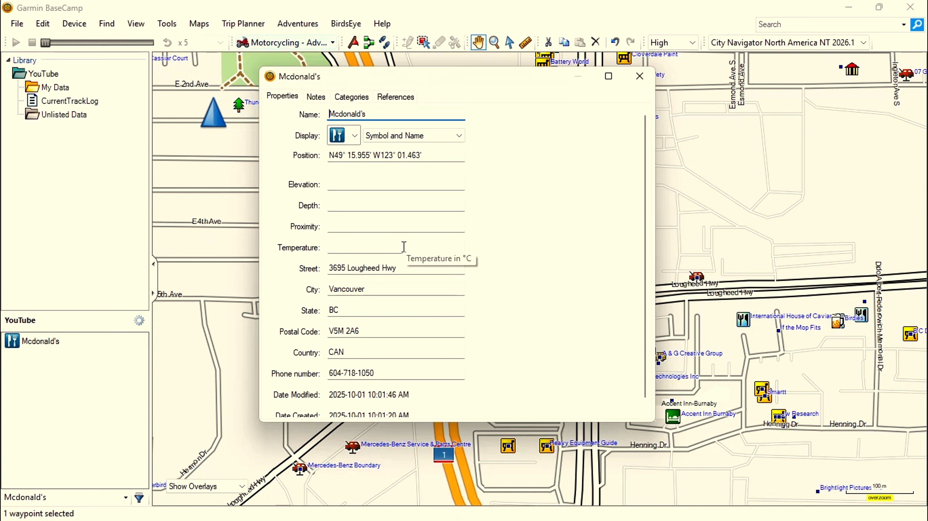
text(Burnaby)
key(Return)
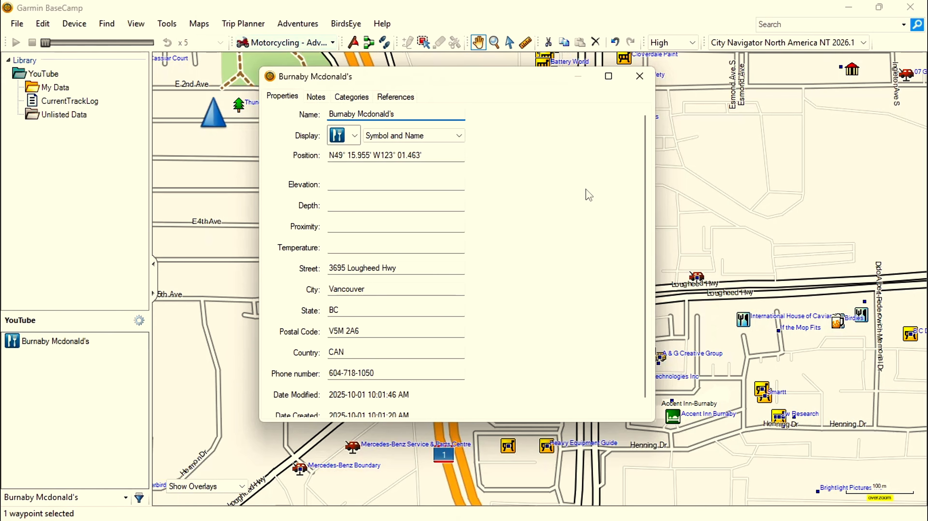
click(640, 77)
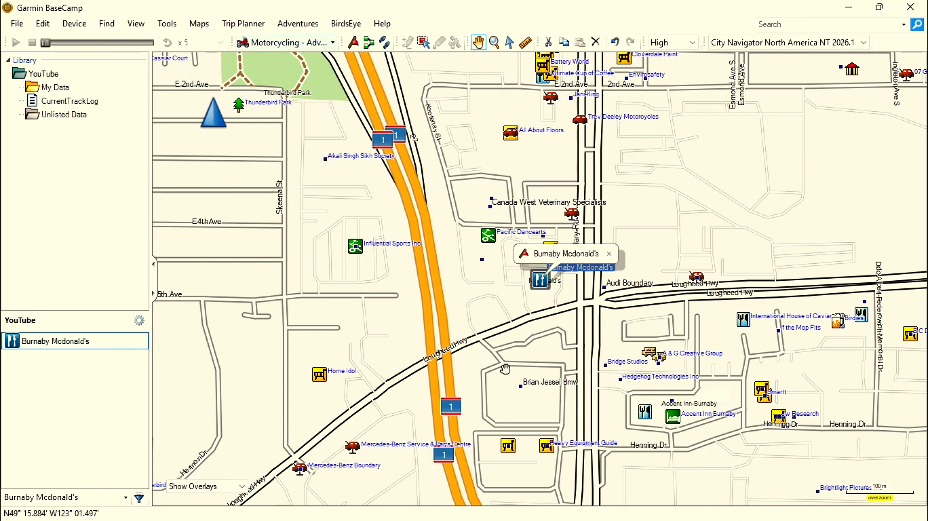
scroll(530, 307, down, 2)
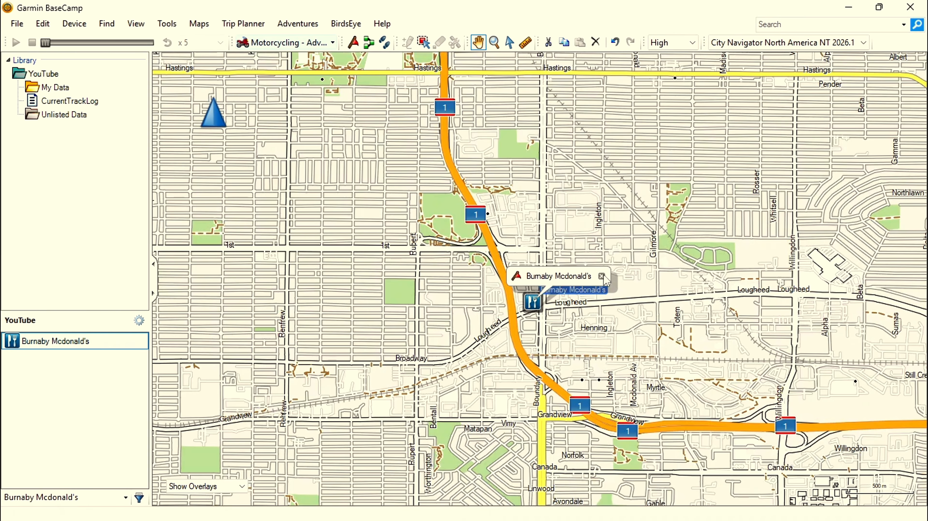
click(601, 277)
Follow the map north from Vancouver past Whistler and Cache Creek to locate the town of Quesnel.
scroll(616, 256, down, 4)
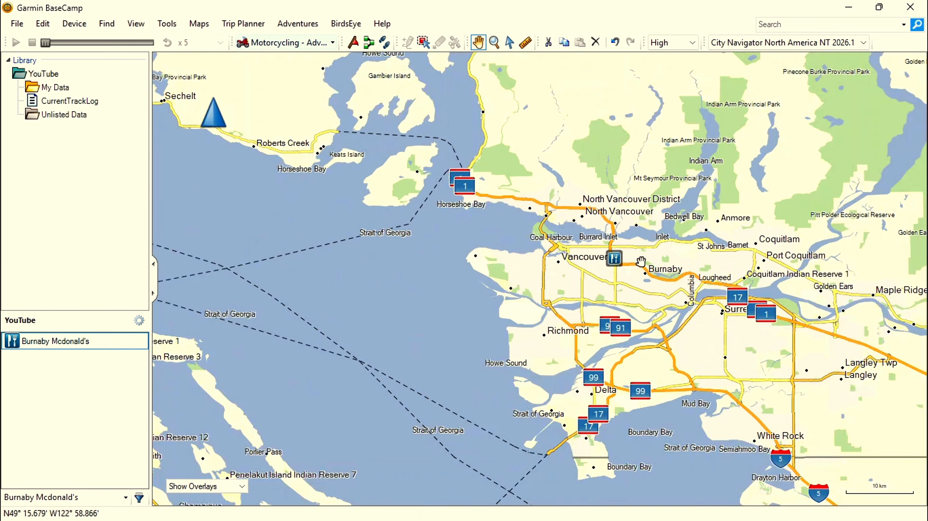
drag(583, 185, 520, 468)
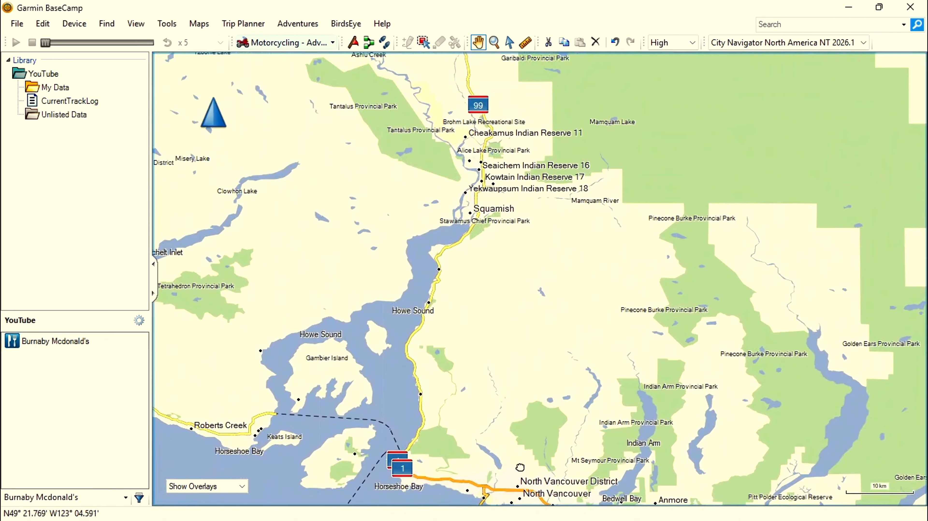
drag(514, 234, 498, 468)
drag(654, 260, 425, 491)
scroll(724, 282, down, 3)
drag(758, 266, 573, 390)
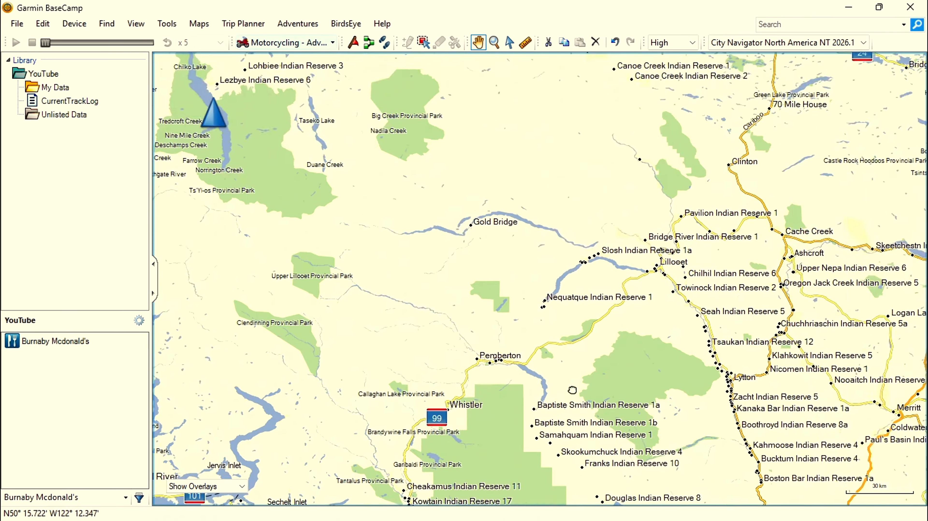
drag(732, 305, 574, 368)
drag(674, 227, 690, 397)
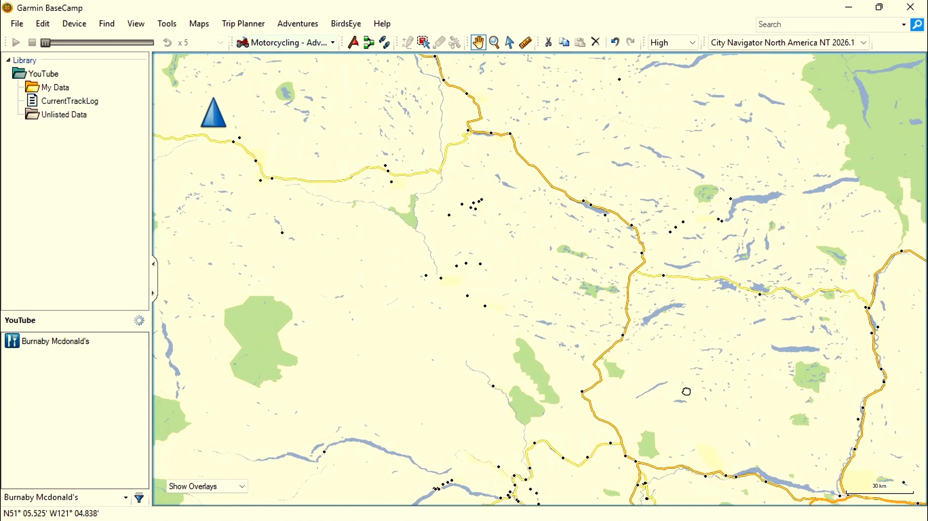
drag(465, 205, 647, 378)
drag(543, 210, 544, 354)
scroll(545, 310, up, 4)
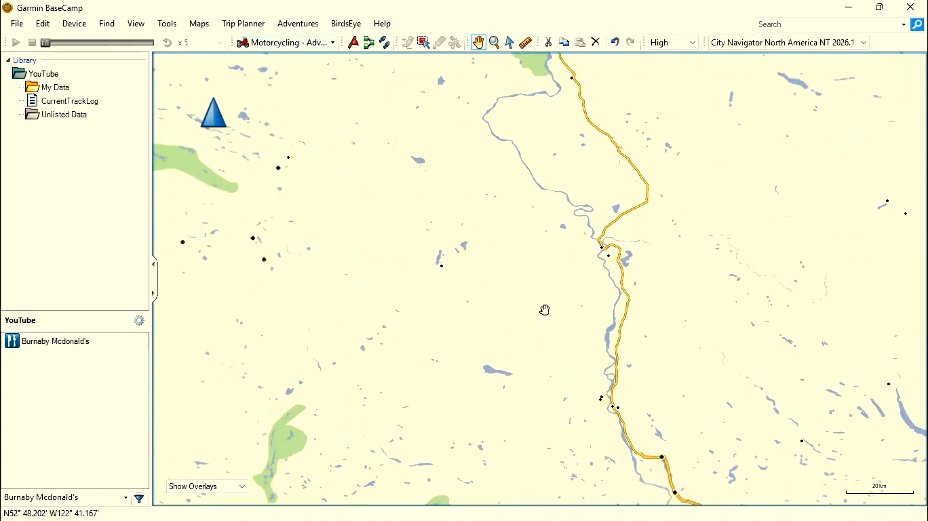
drag(682, 225, 500, 330)
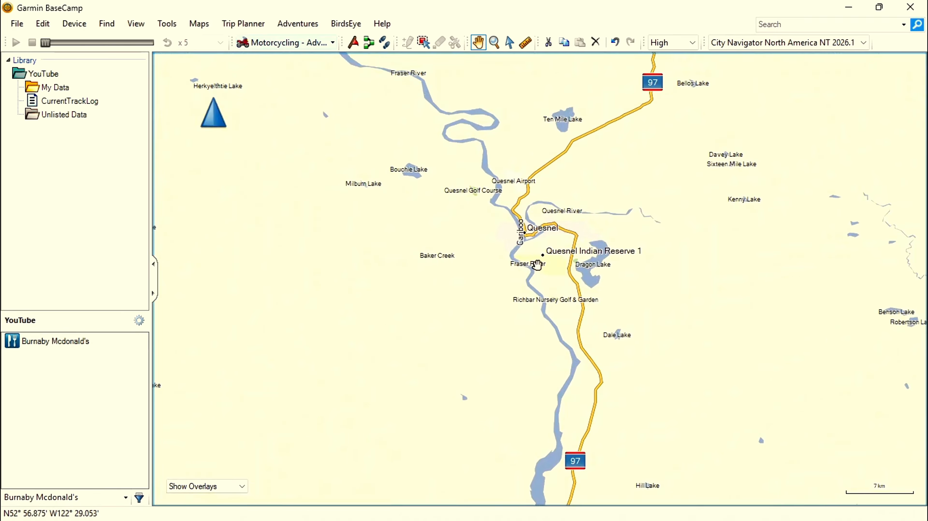
scroll(537, 264, up, 4)
drag(557, 157, 509, 338)
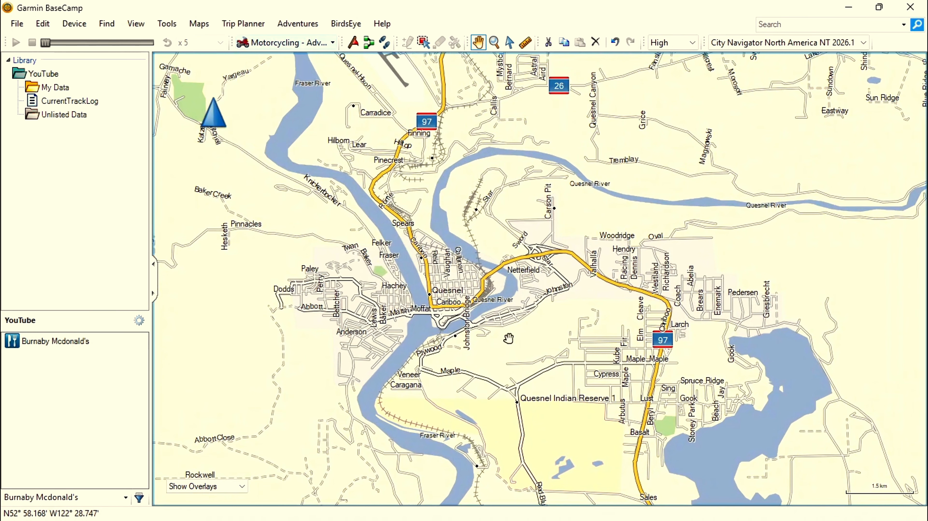
Locate the Super 8-Quesnel Bc point of interest beside Valhalla Rd near Cariboo Hwy and create a waypoint from it.
scroll(537, 305, up, 5)
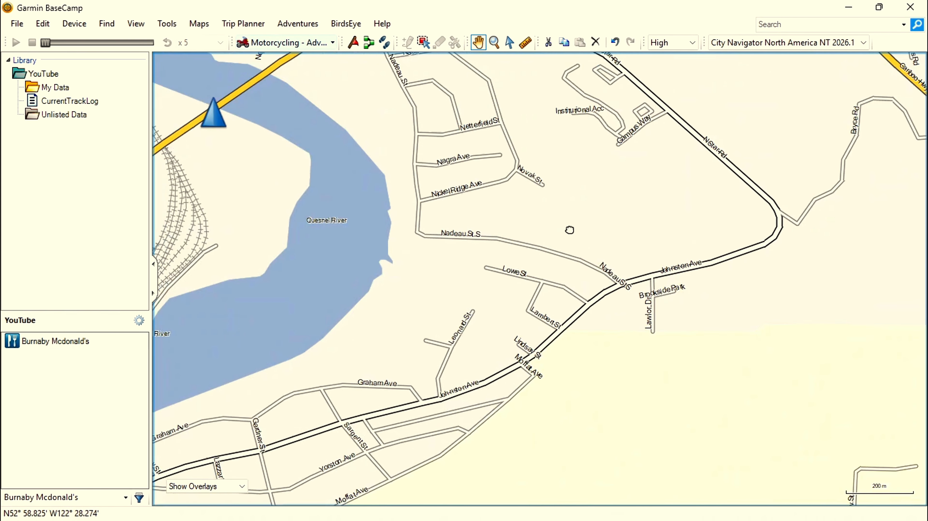
drag(567, 228, 556, 411)
drag(426, 265, 650, 247)
drag(770, 305, 180, 210)
drag(715, 358, 356, 270)
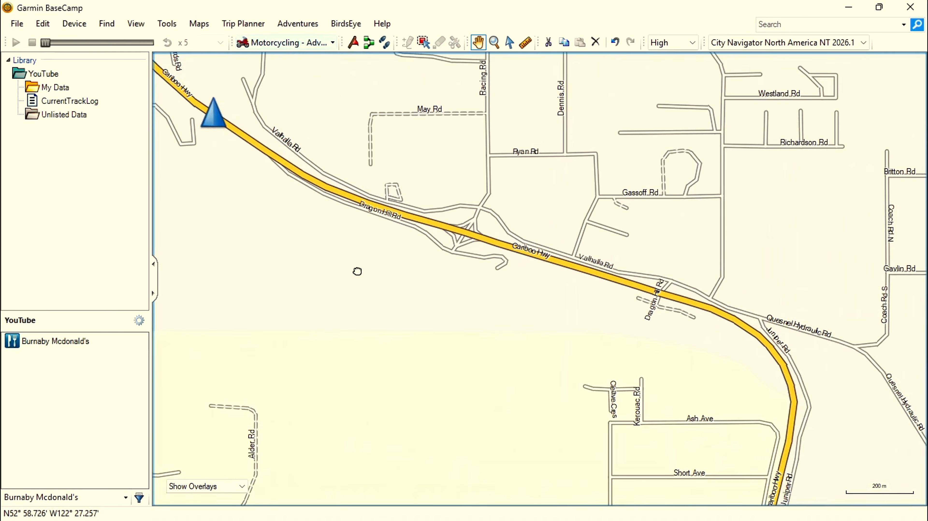
scroll(475, 281, up, 3)
drag(453, 209, 540, 400)
drag(416, 208, 667, 274)
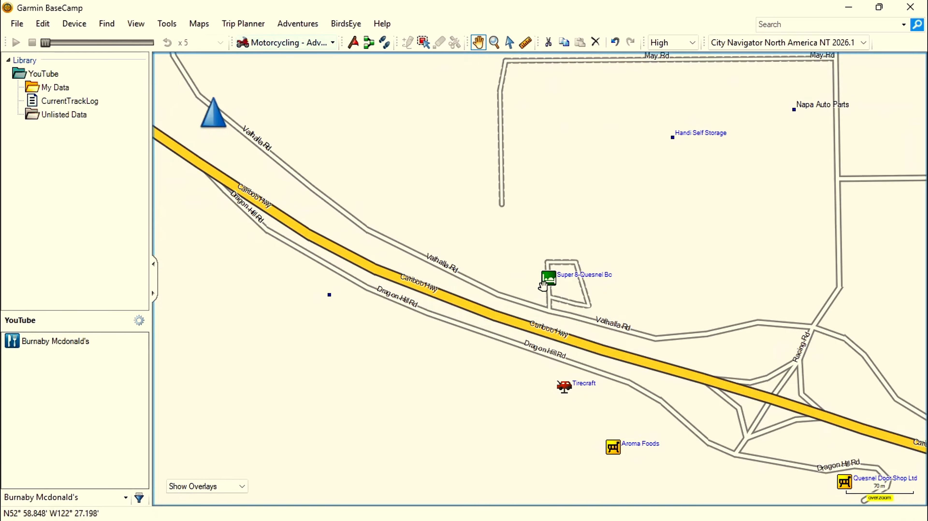
mouse_move(549, 280)
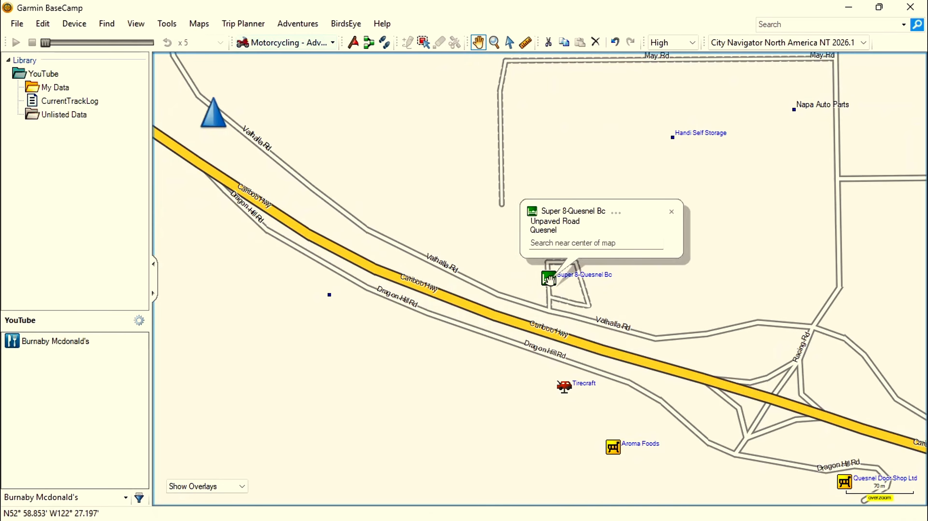
click(616, 215)
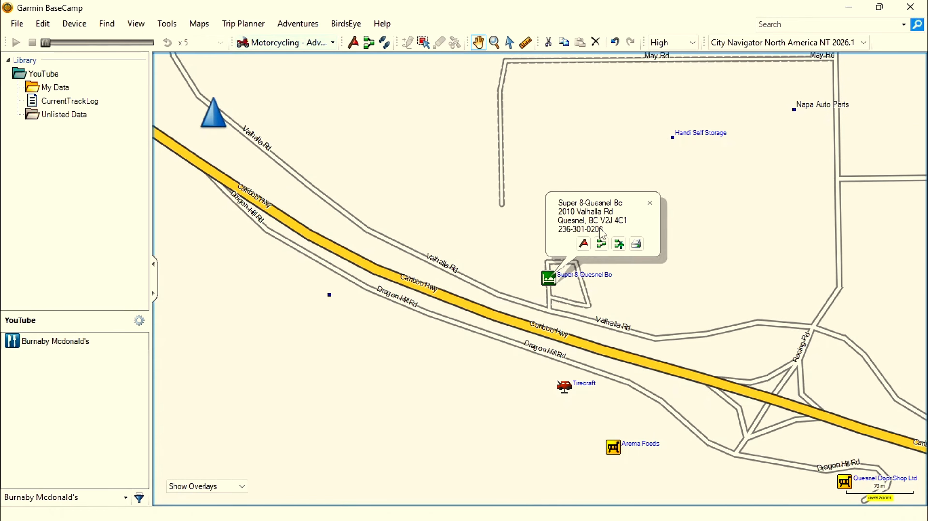
click(584, 244)
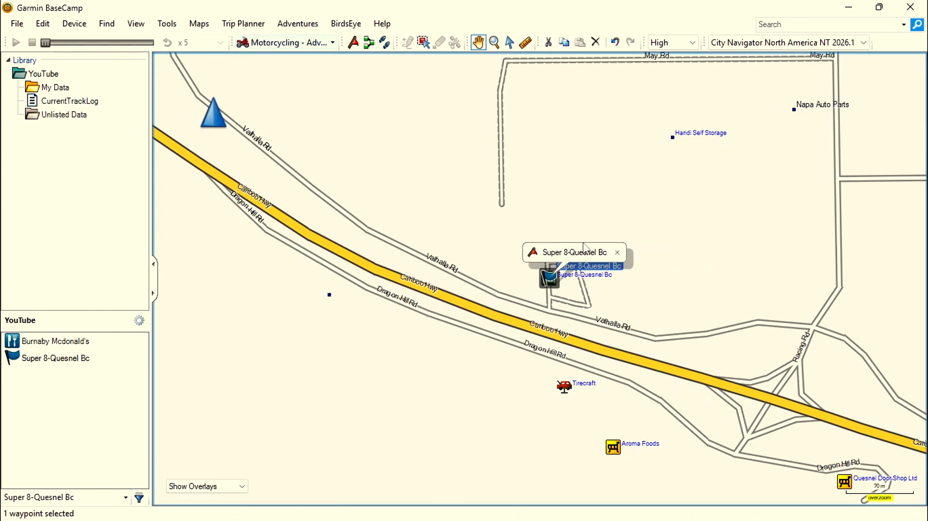
Change the Super 8-Quesnel Bc waypoint's symbol to the green lodging icon and close its properties.
double_click(70, 361)
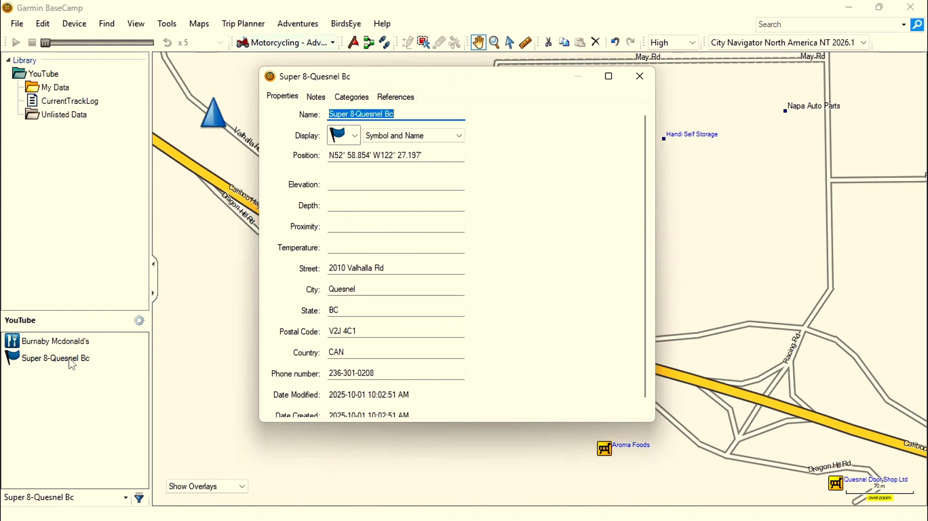
click(356, 142)
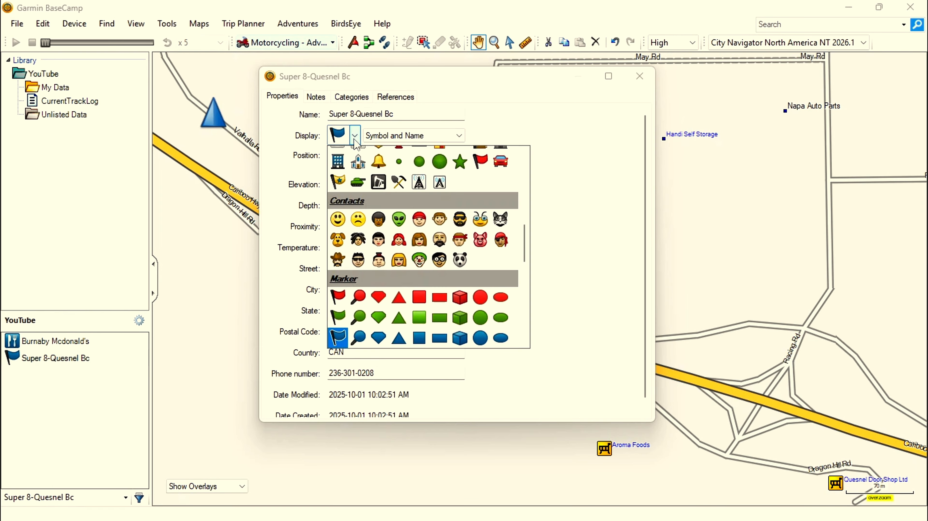
scroll(374, 230, up, 2)
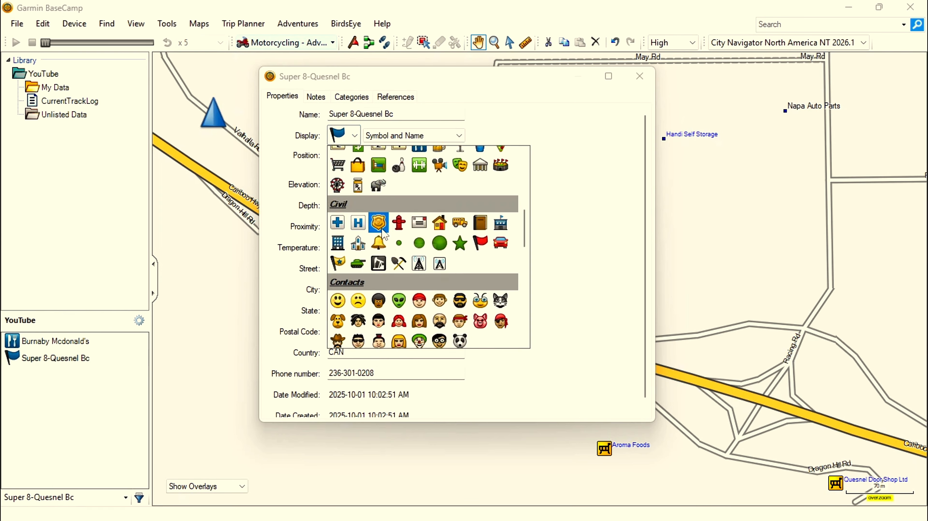
click(378, 166)
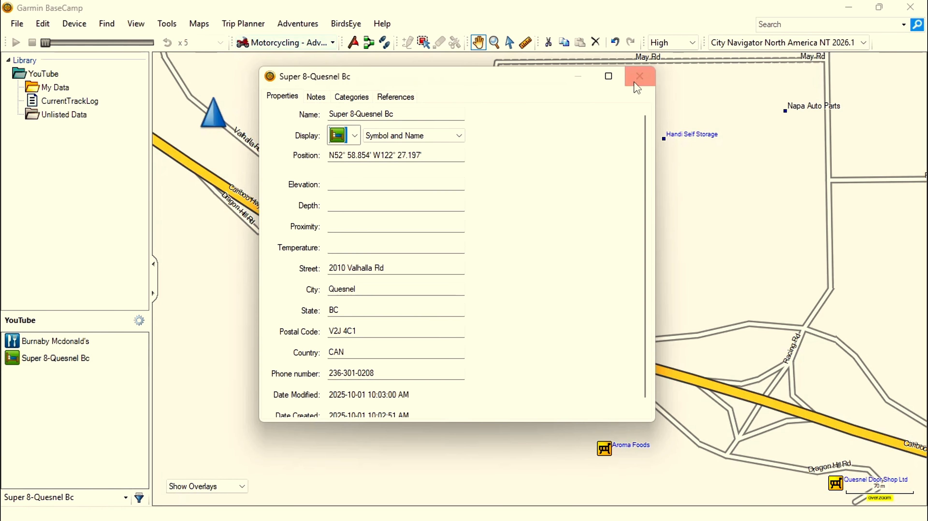
click(640, 76)
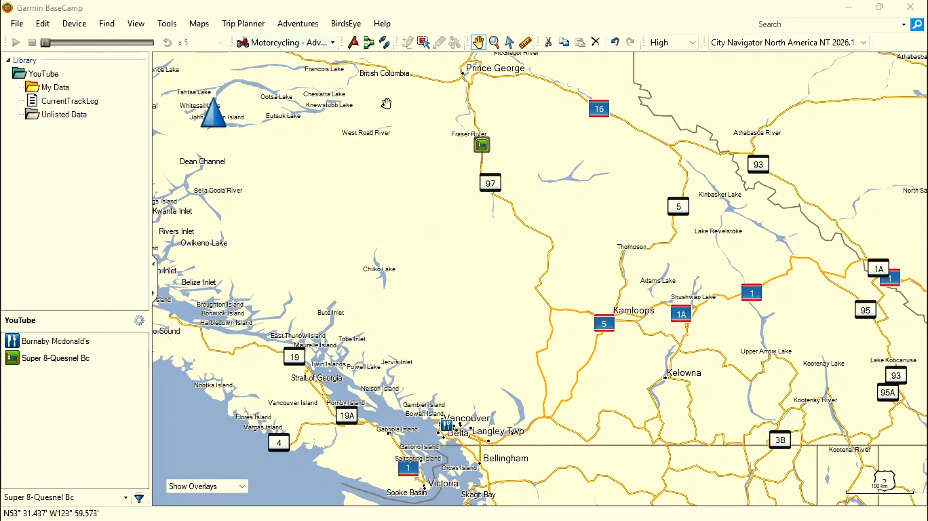
Create a Motorcycling - Adventurous route from Burnaby Mcdonald's to Super 8-Quesnel Bc and close the route's properties.
click(368, 46)
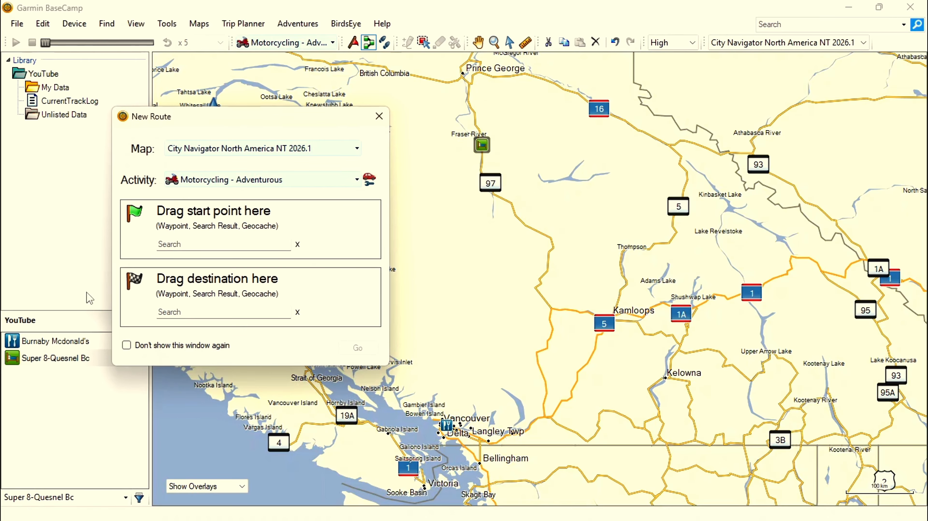
drag(40, 348, 235, 242)
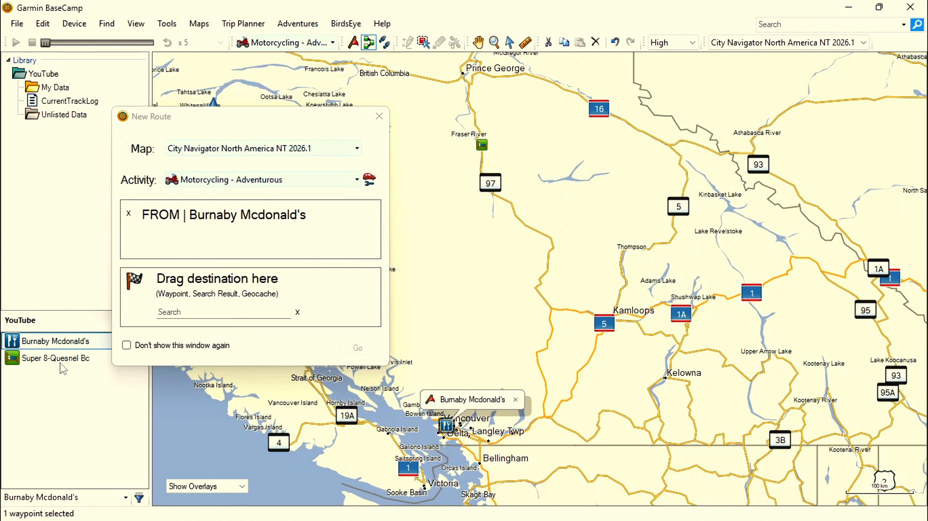
drag(60, 362, 235, 307)
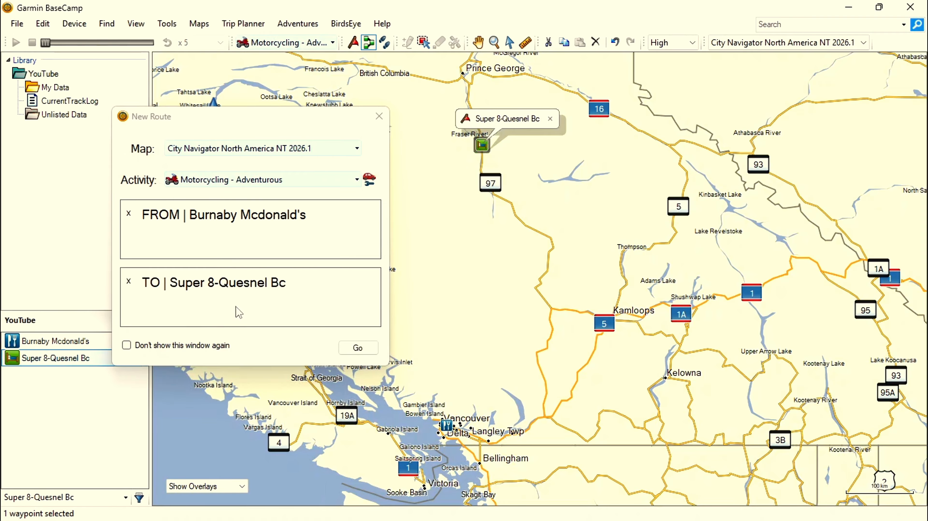
click(358, 347)
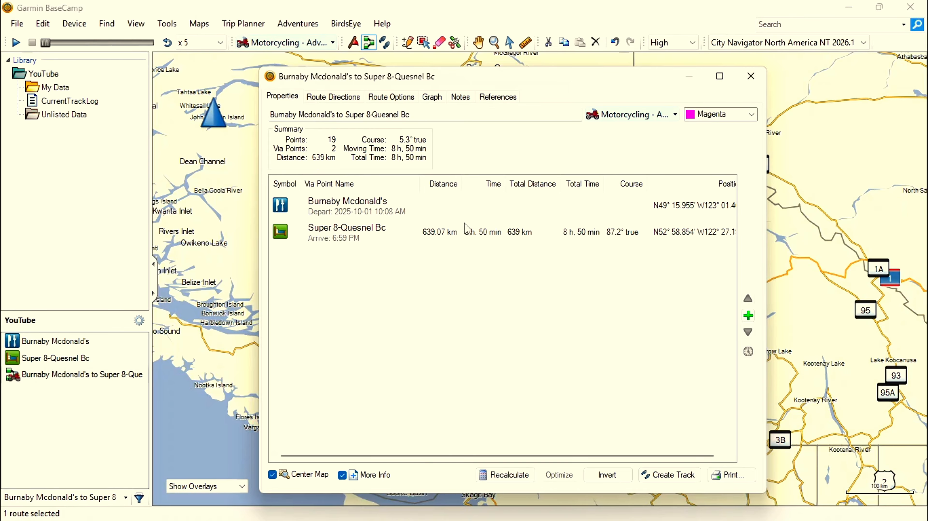
click(751, 75)
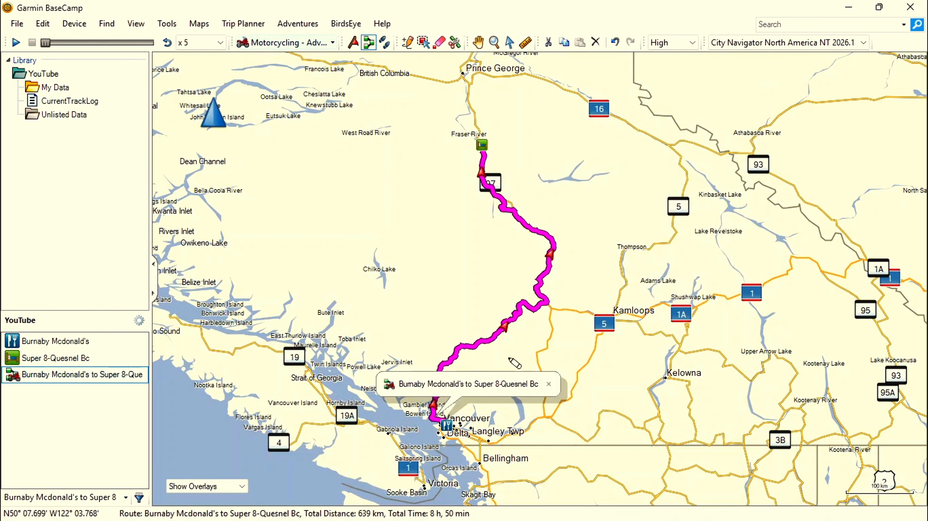
scroll(518, 396, up, 1)
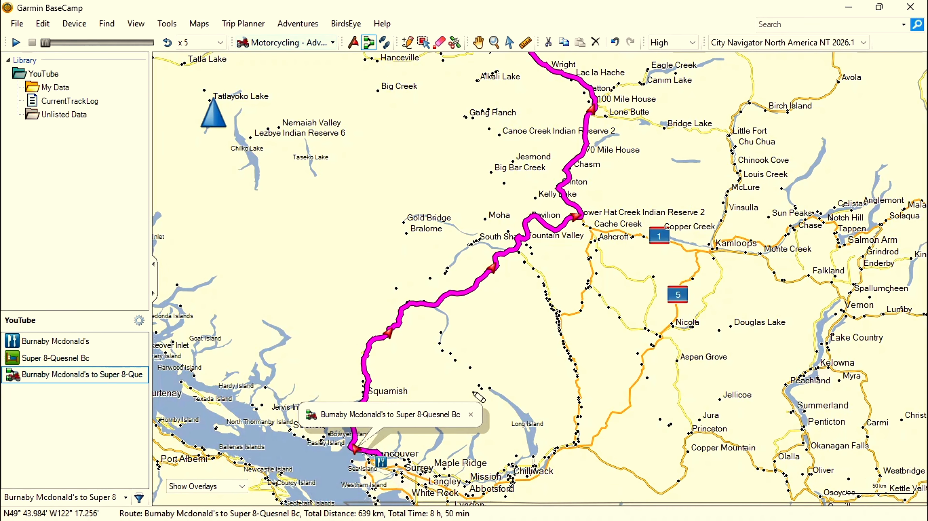
click(584, 257)
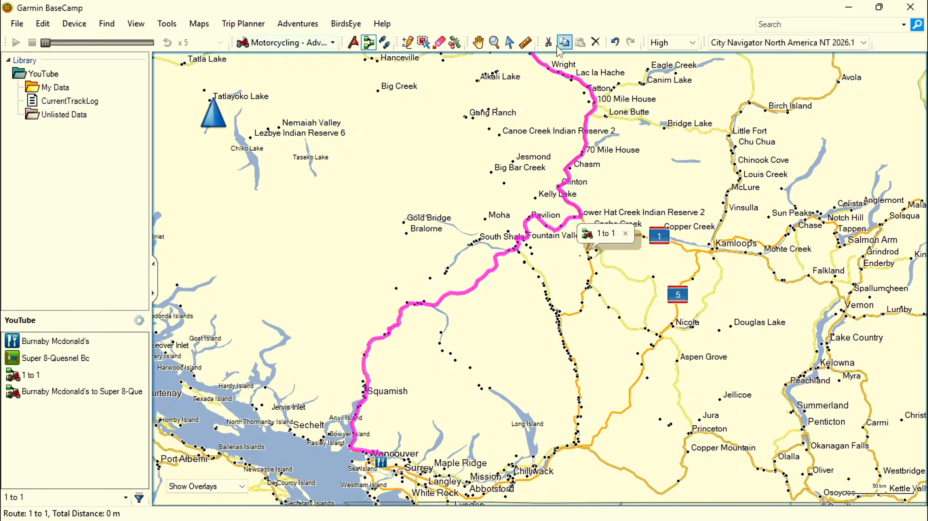
click(615, 42)
Examine the route on the map from Burnaby across Burrard Inlet and through North and West Vancouver to Horseshoe Bay.
click(478, 42)
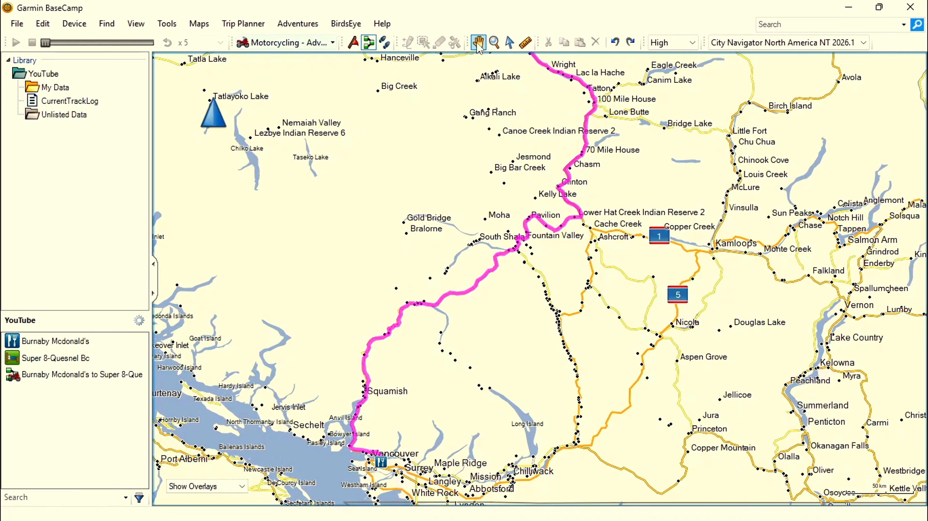
scroll(525, 251, up, 3)
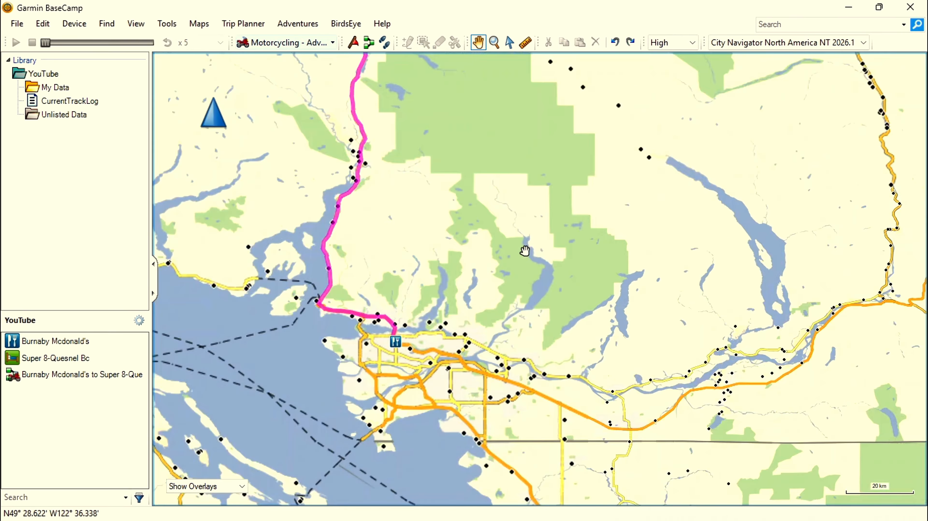
scroll(525, 251, up, 1)
drag(433, 338, 655, 323)
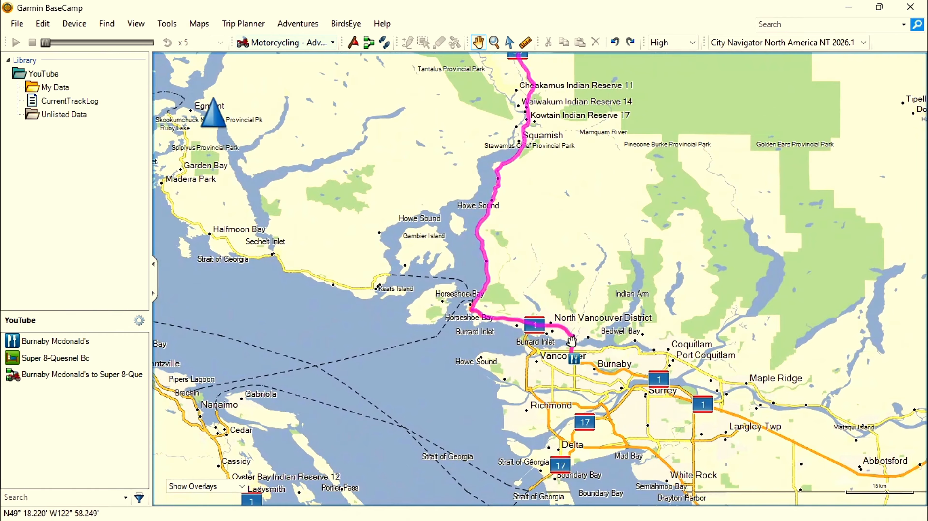
scroll(487, 340, up, 3)
drag(769, 329, 457, 317)
scroll(507, 343, up, 2)
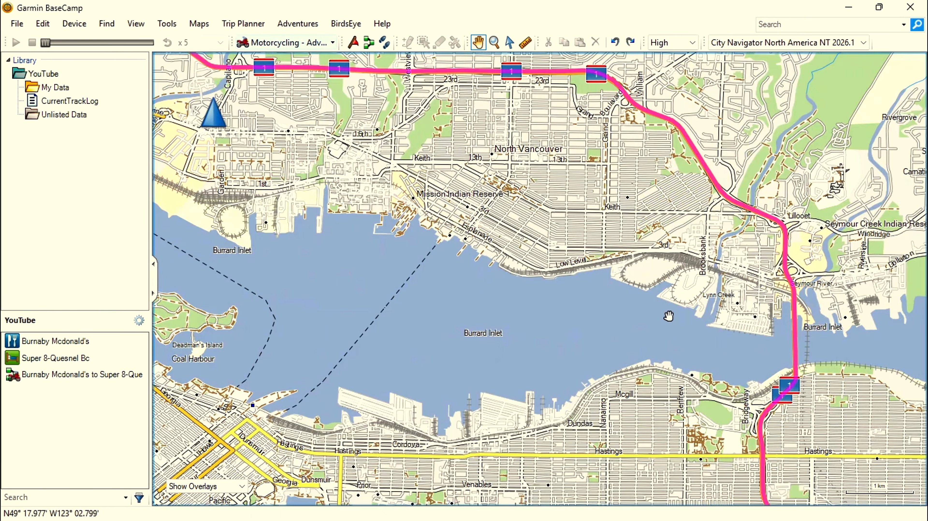
drag(419, 259, 746, 439)
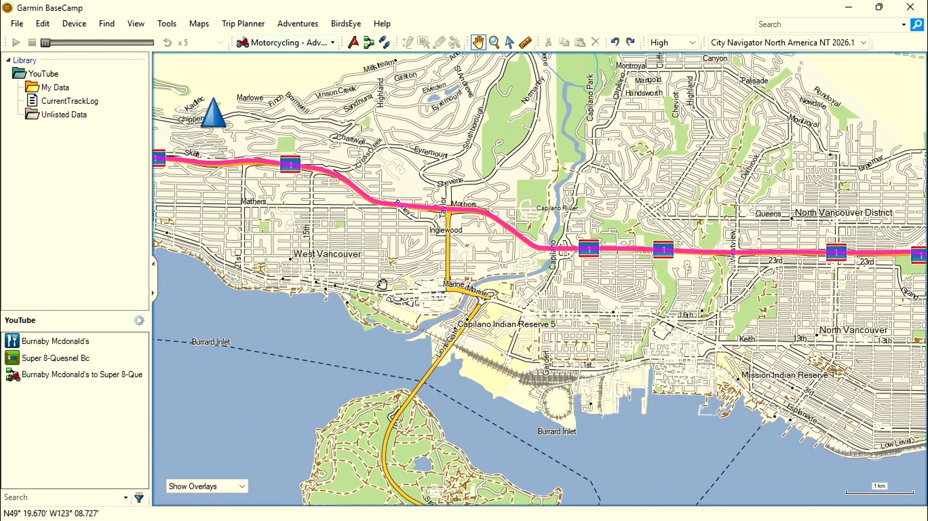
scroll(383, 284, down, 2)
drag(309, 172, 678, 332)
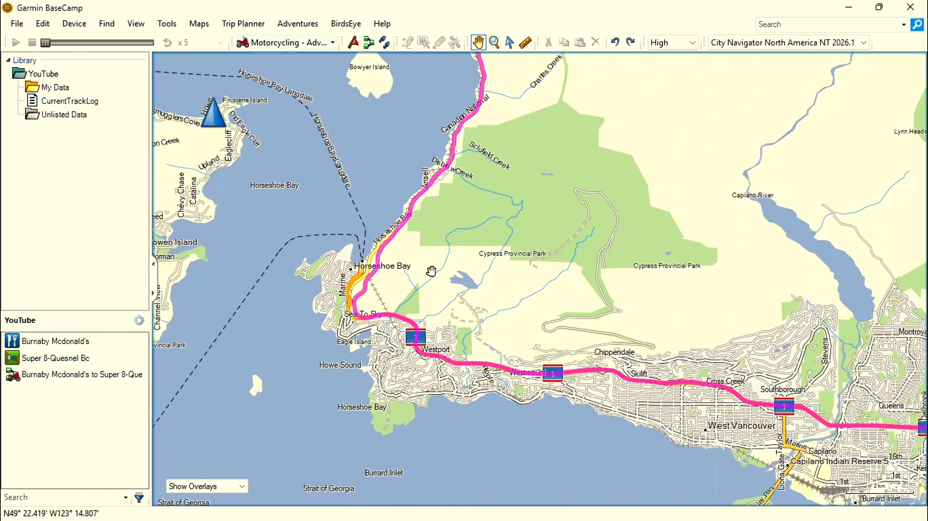
Follow the route north from Horseshoe Bay along Highway 99 through Whistler, Pemberton and Lillooet toward Cache Creek.
drag(526, 194, 479, 420)
scroll(528, 268, down, 2)
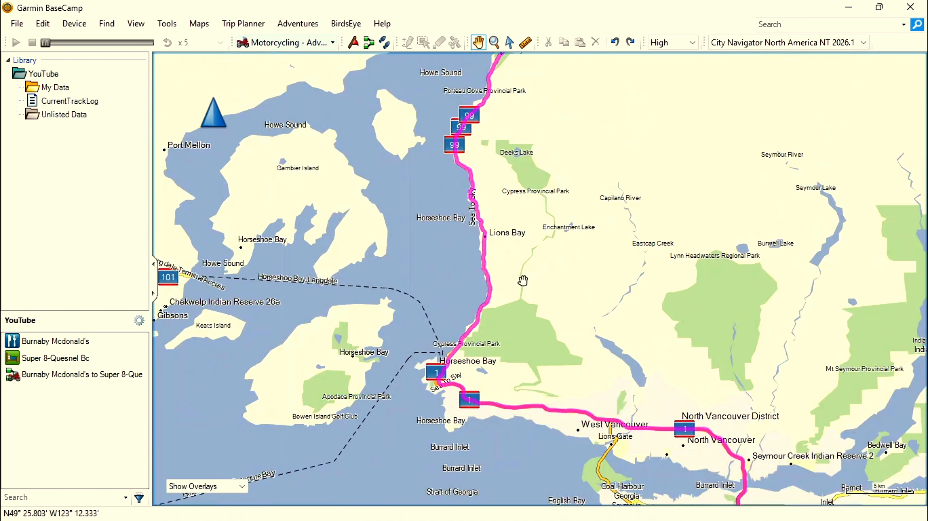
drag(552, 188, 472, 428)
drag(565, 244, 524, 464)
drag(588, 209, 478, 471)
drag(518, 234, 463, 520)
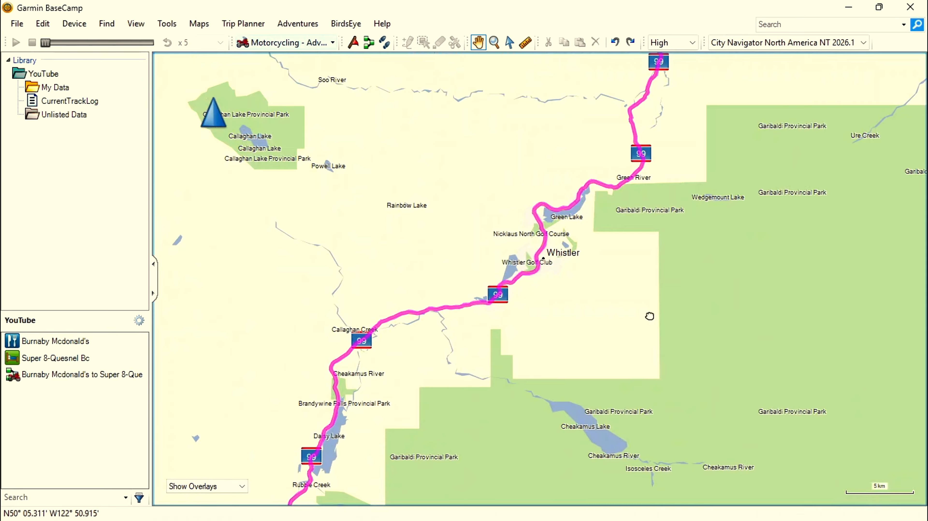
drag(648, 315, 296, 488)
drag(603, 348, 345, 464)
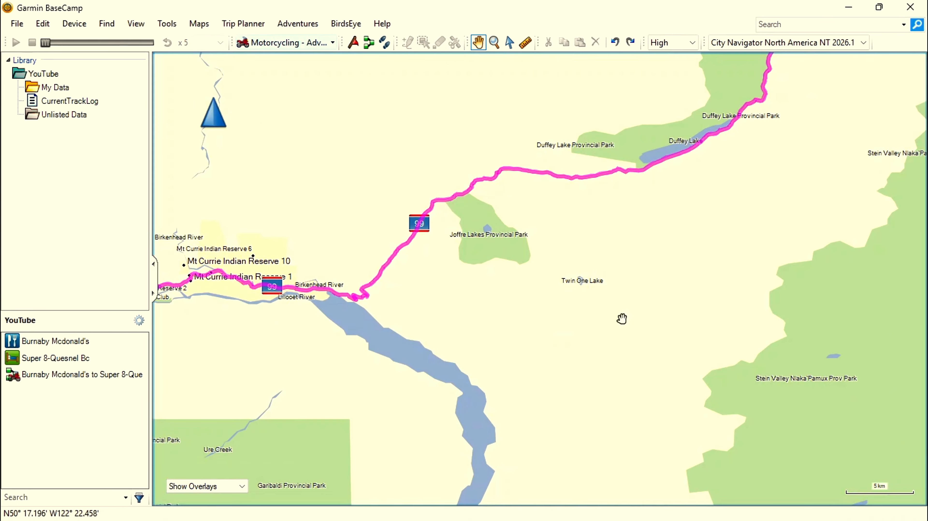
drag(677, 296, 283, 520)
scroll(616, 249, down, 2)
scroll(616, 250, down, 1)
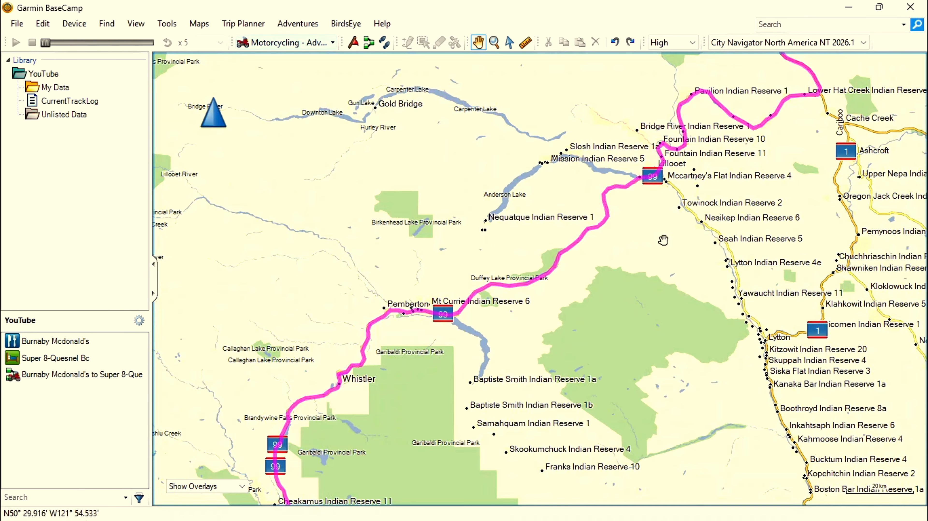
drag(678, 216, 458, 480)
Follow the route up Highway 97 past Clinton, 100 Mile House and Williams Lake to the Super 8 in Quesnel.
drag(529, 143, 537, 363)
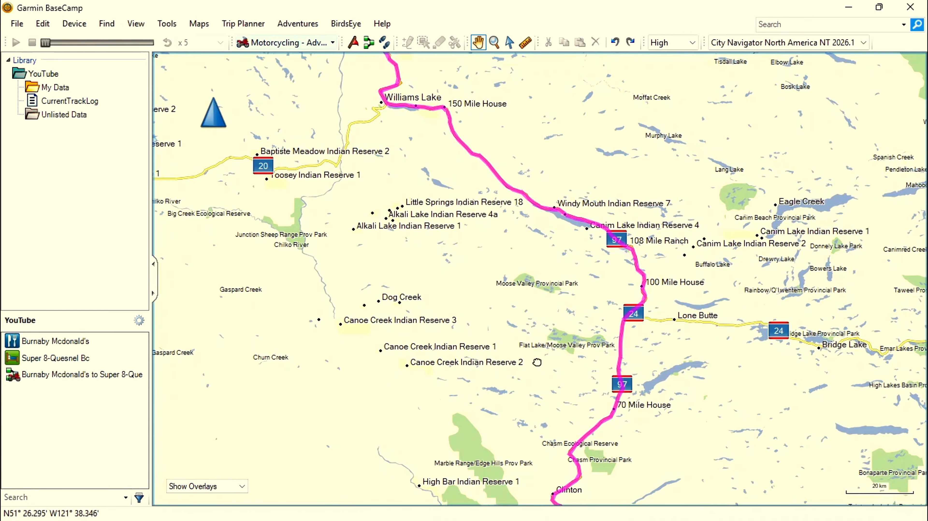
scroll(526, 252, up, 1)
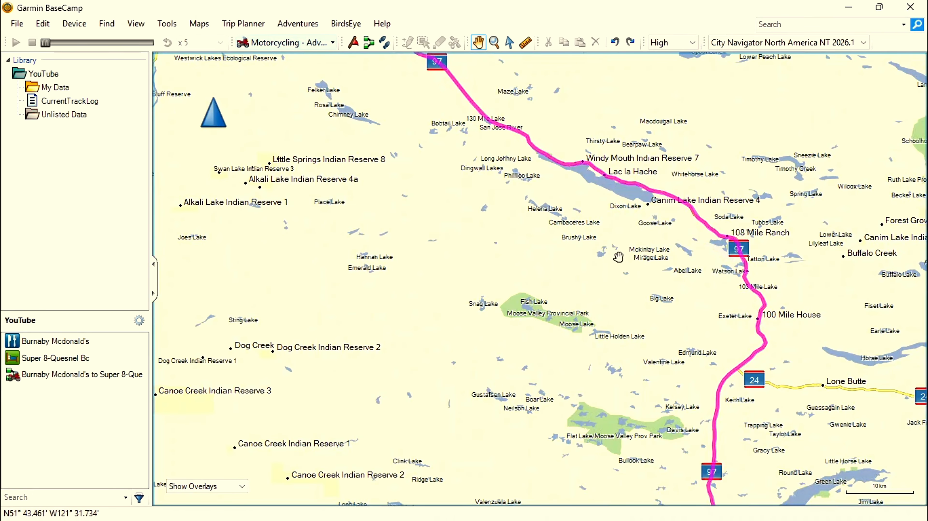
drag(620, 270, 701, 403)
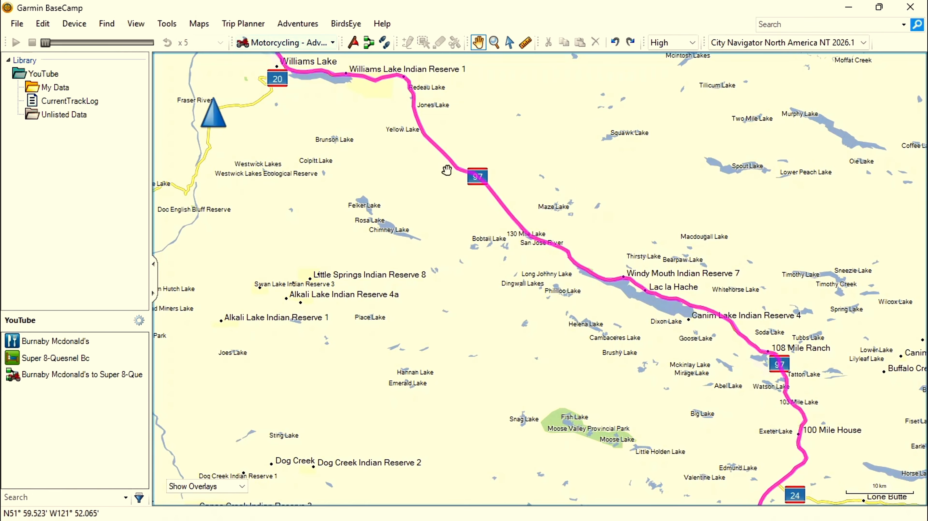
drag(447, 170, 625, 360)
drag(385, 142, 572, 356)
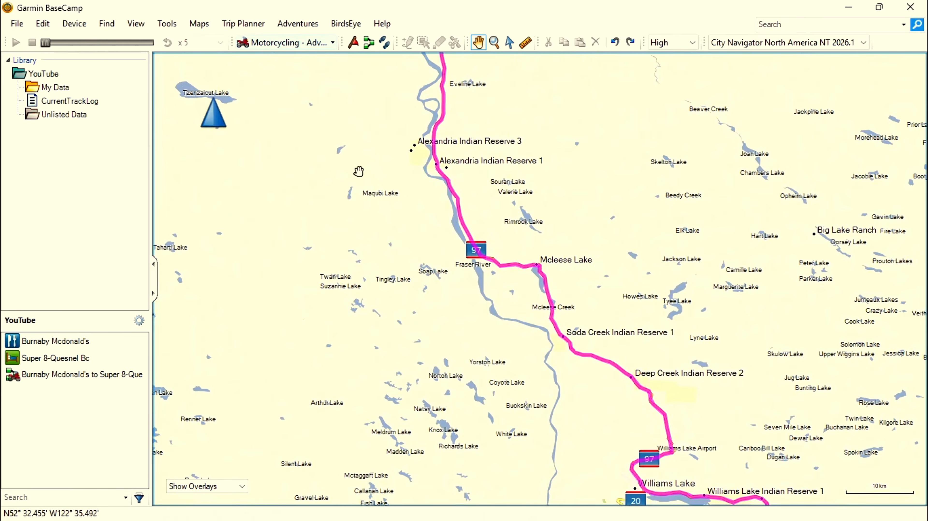
drag(358, 172, 471, 346)
drag(444, 174, 464, 340)
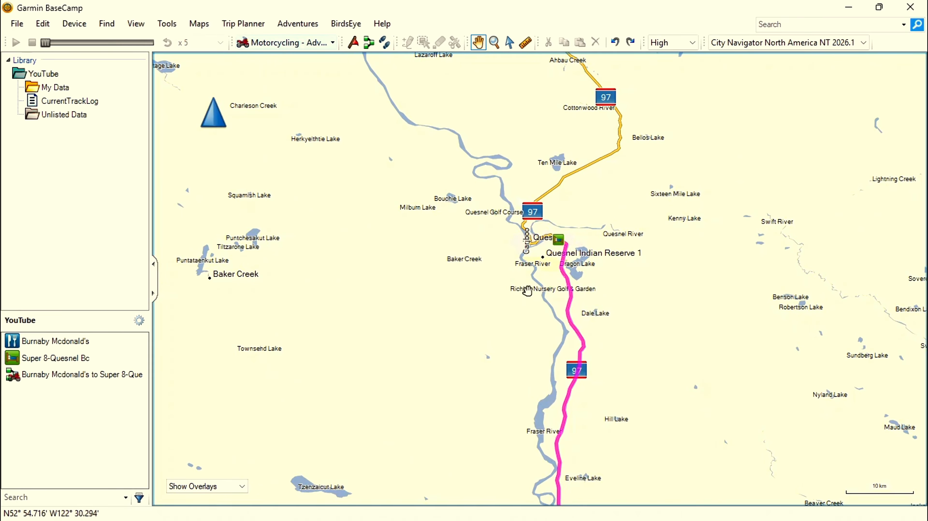
scroll(562, 266, up, 3)
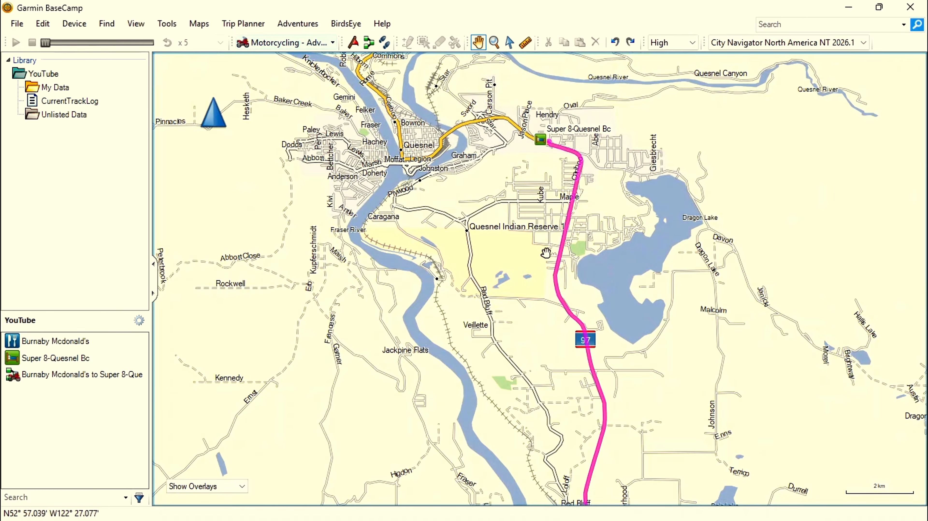
Return to an overview of the route's southern part and the main highways between Vancouver and Cache Creek.
scroll(532, 254, down, 3)
drag(564, 307, 537, 143)
scroll(544, 247, down, 3)
drag(516, 336, 494, 134)
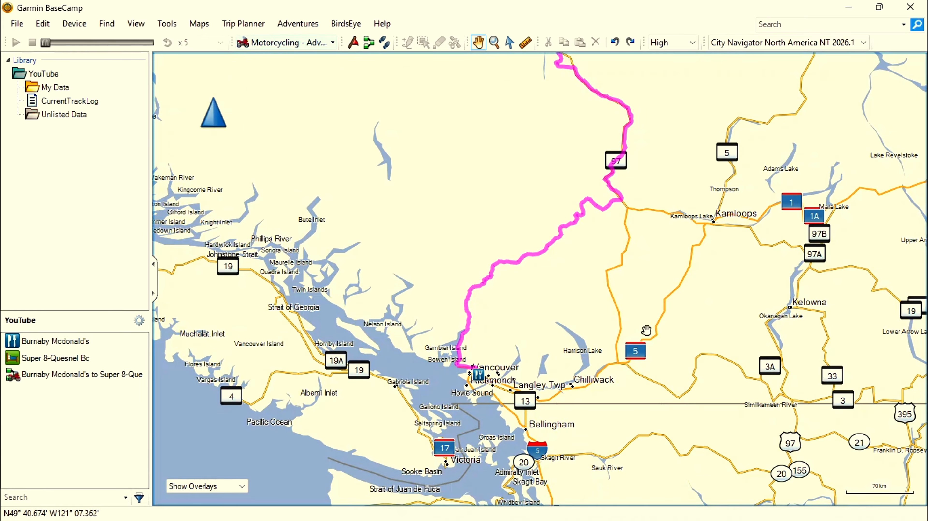
Follow the planned route from Vancouver north along Highway 99 past Squamish and Whistler to Pemberton.
drag(571, 286, 644, 347)
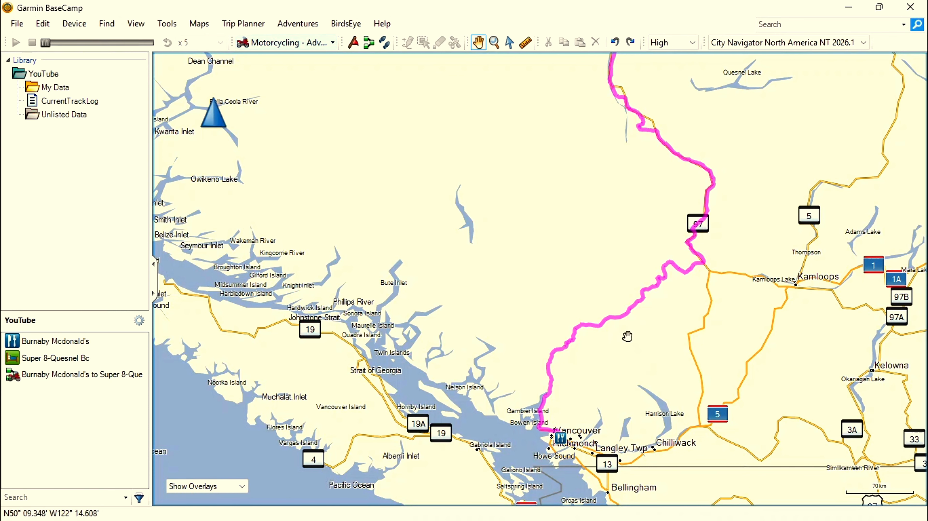
scroll(642, 335, up, 1)
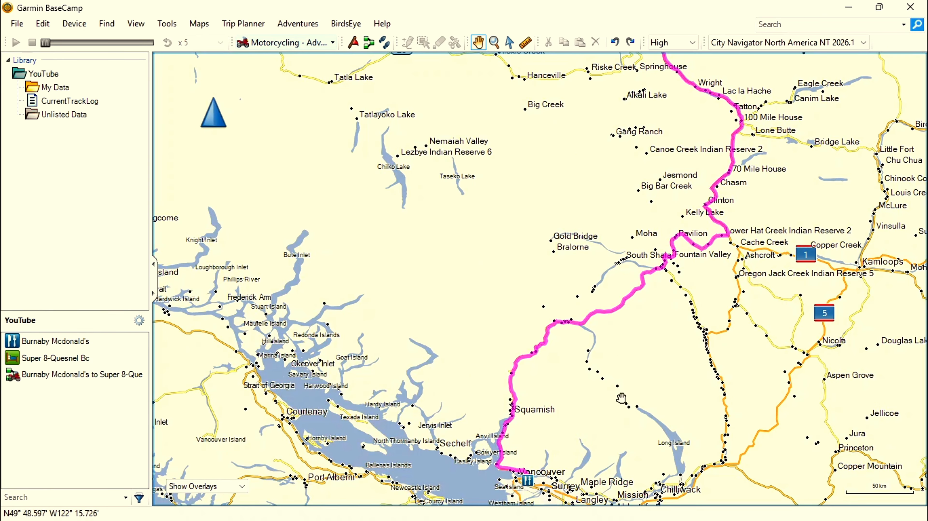
drag(547, 495, 599, 333)
scroll(598, 333, up, 4)
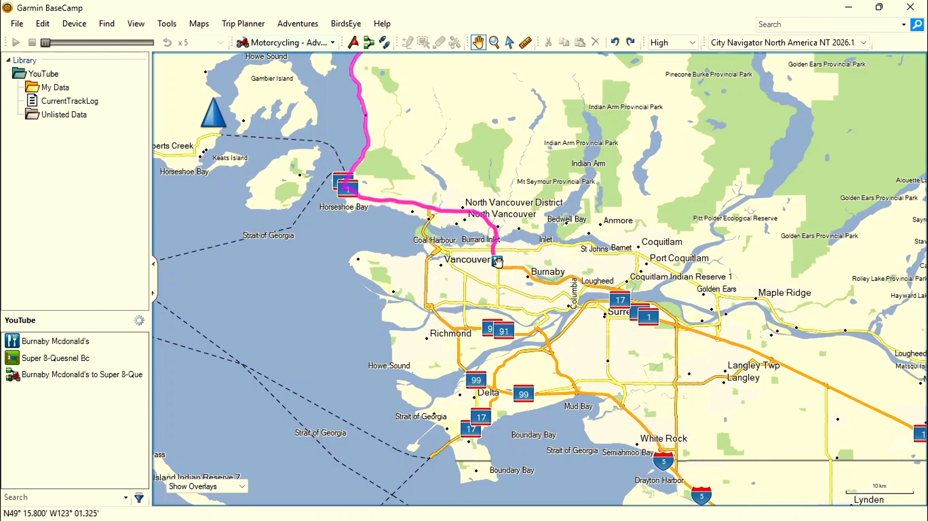
mouse_move(497, 261)
drag(583, 120, 541, 423)
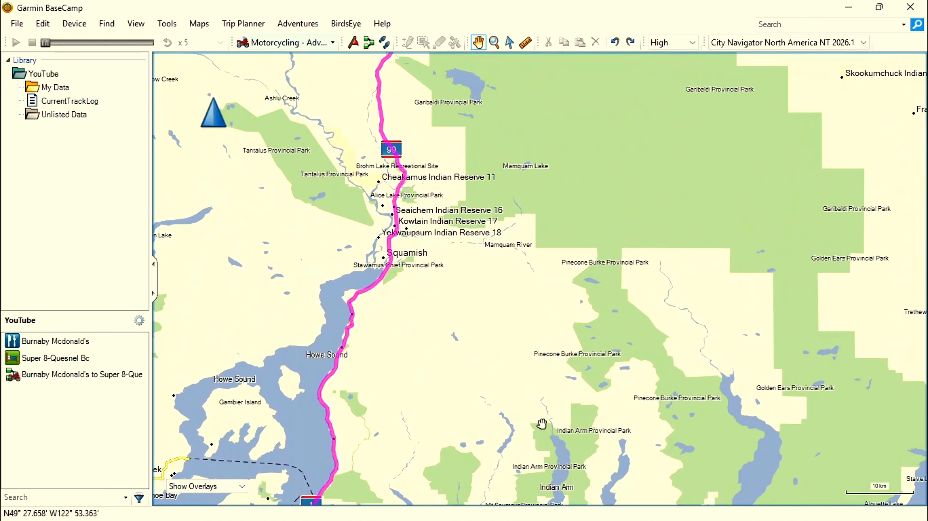
drag(586, 237, 586, 378)
drag(634, 253, 610, 356)
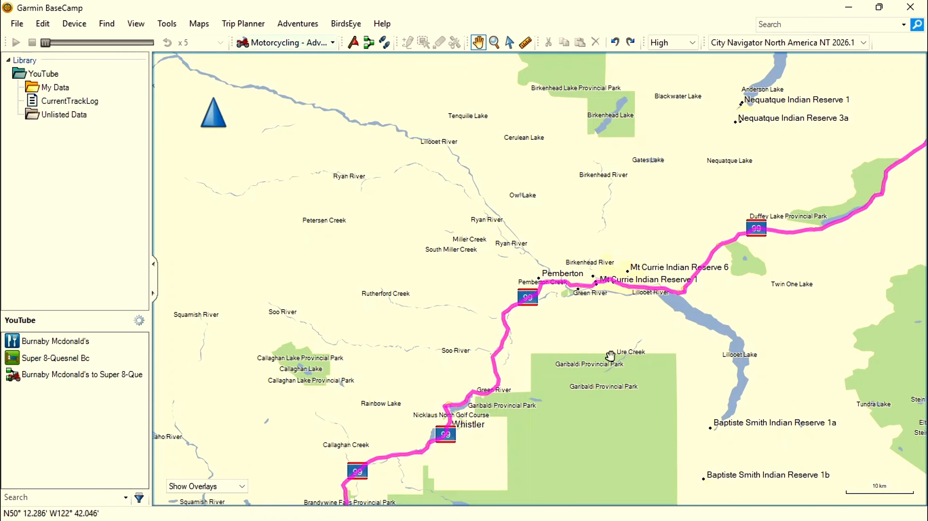
Examine the route through Mt Currie closely and locate a gas station near the Highway 99 turn.
scroll(634, 315, up, 3)
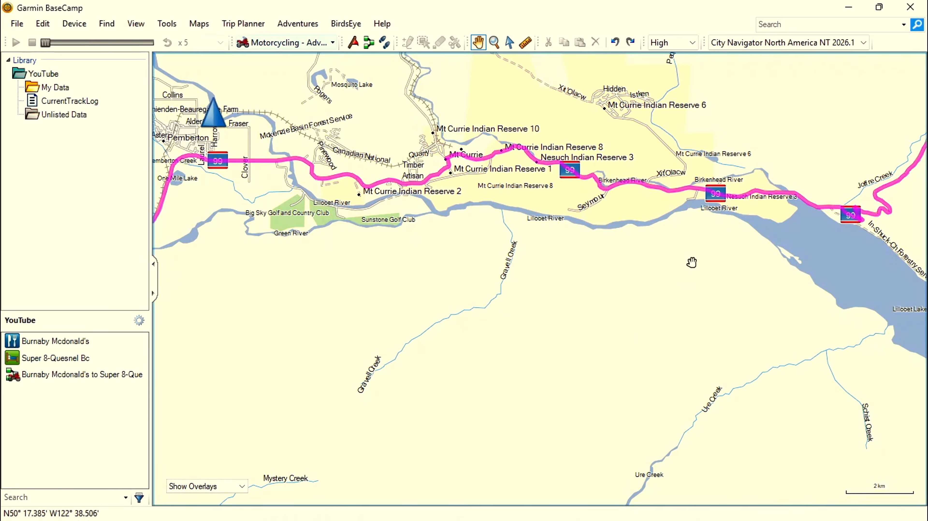
drag(561, 218, 701, 355)
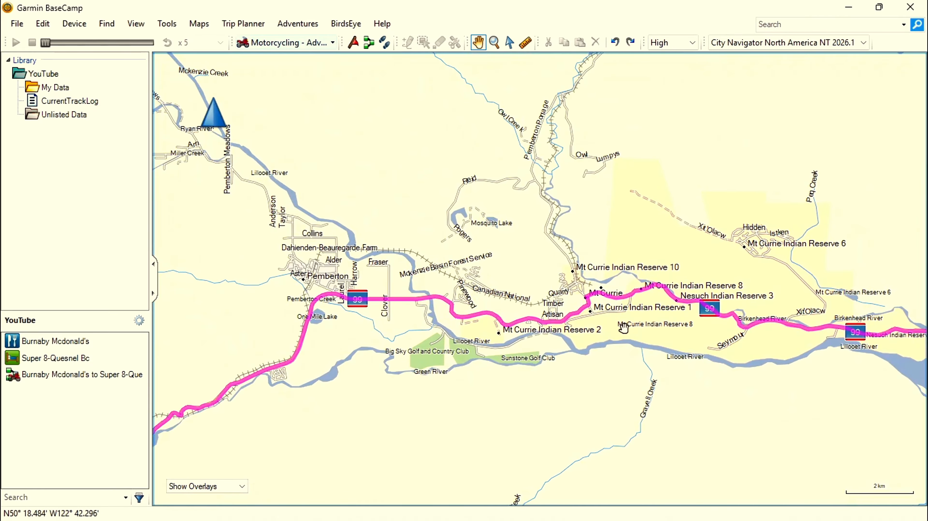
scroll(624, 325, up, 3)
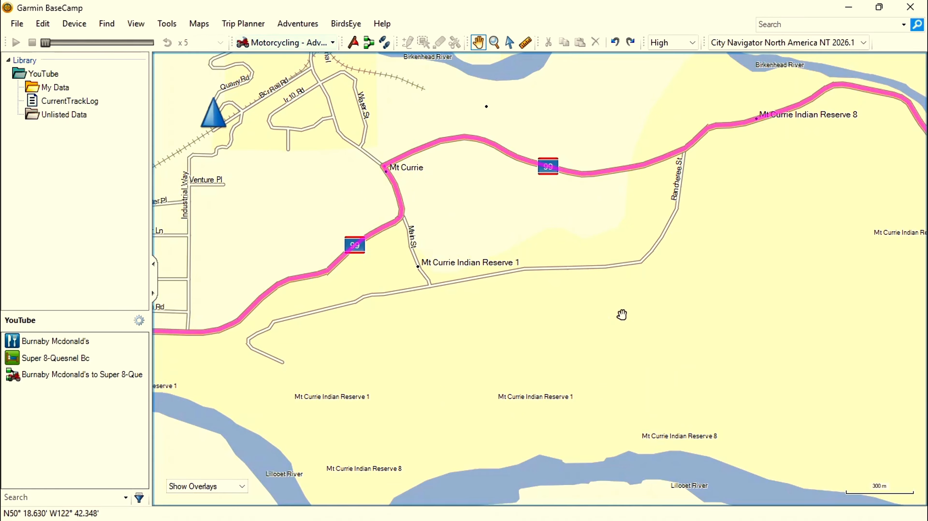
drag(500, 220, 675, 317)
scroll(636, 291, up, 1)
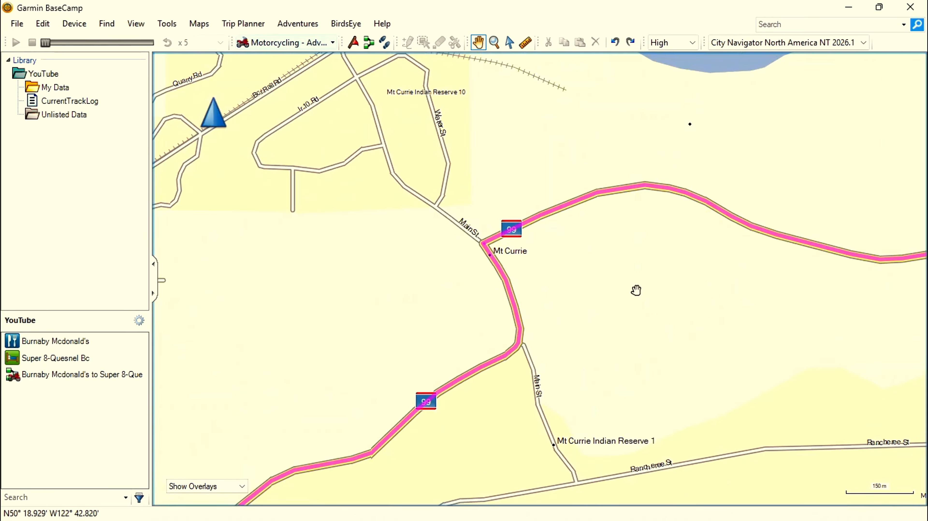
scroll(636, 290, up, 1)
drag(589, 223, 778, 316)
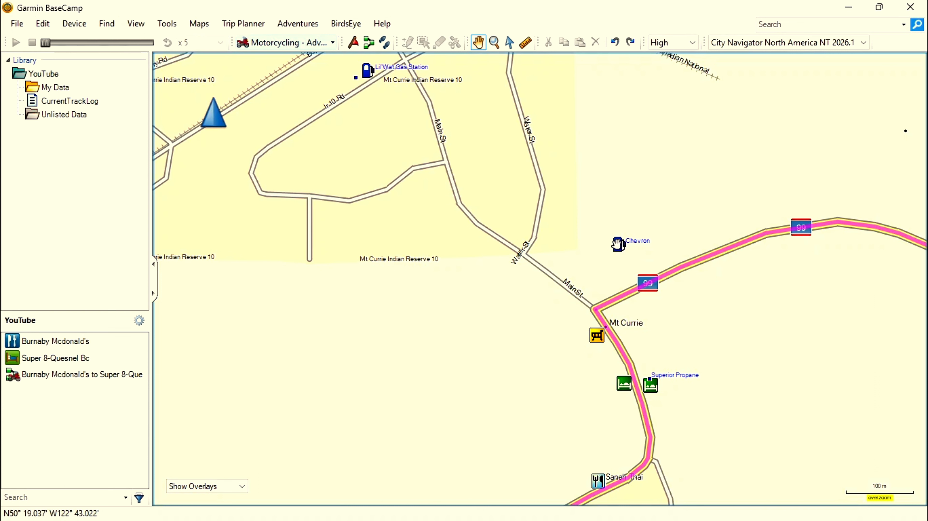
Try to add the Chevron in Mt Currie to a route from its point-of-interest details.
click(618, 244)
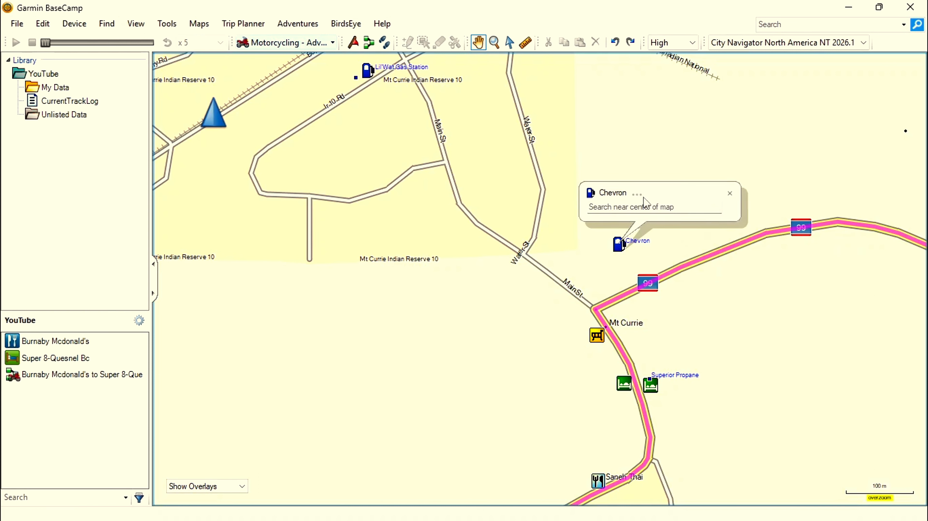
click(636, 197)
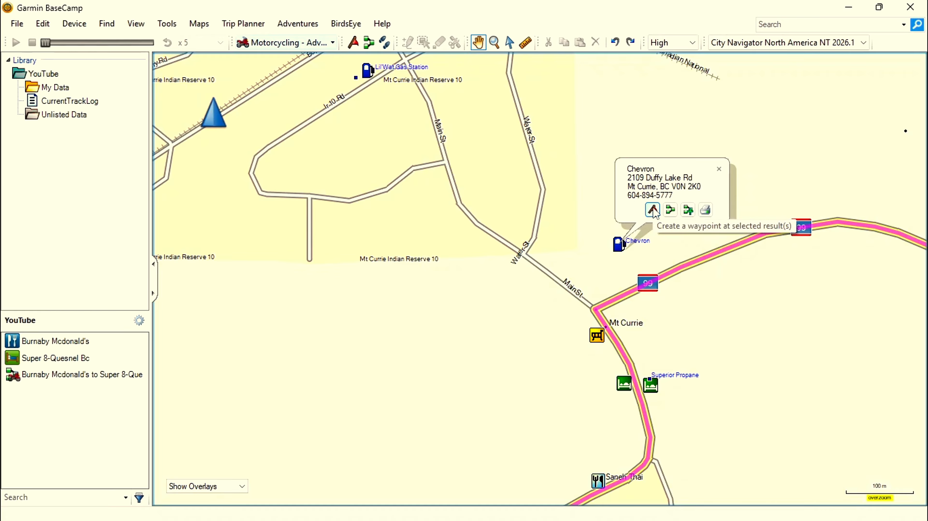
click(689, 212)
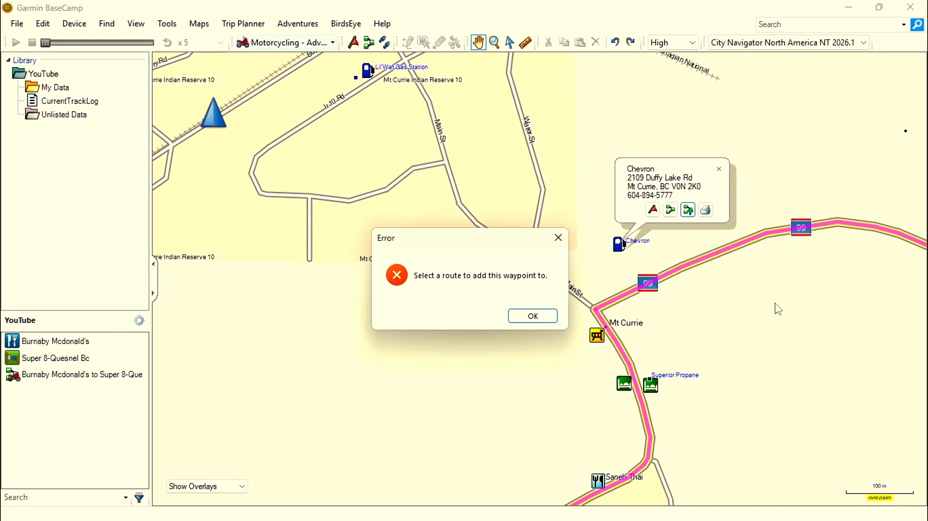
click(533, 316)
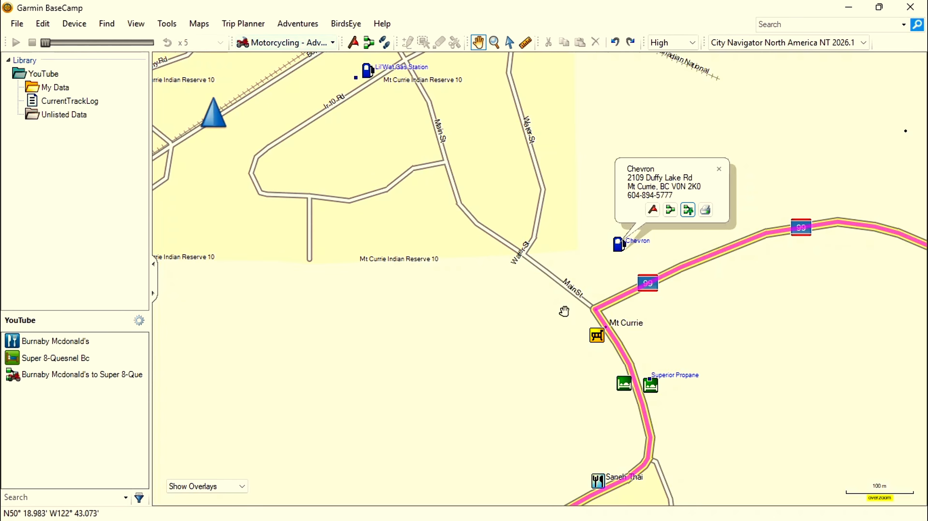
Add the Mt Currie Chevron to the Burnaby Mcdonald's to Super 8-Quesnel Bc route.
click(69, 378)
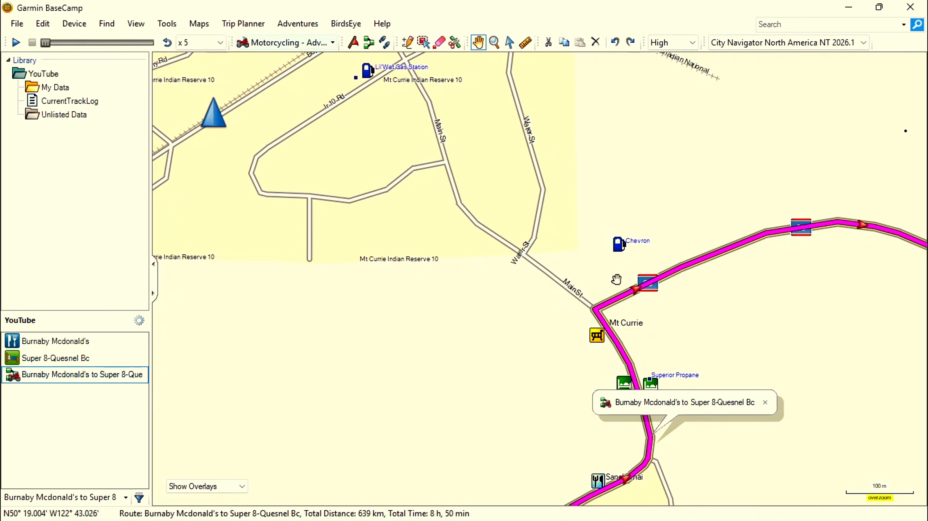
click(620, 246)
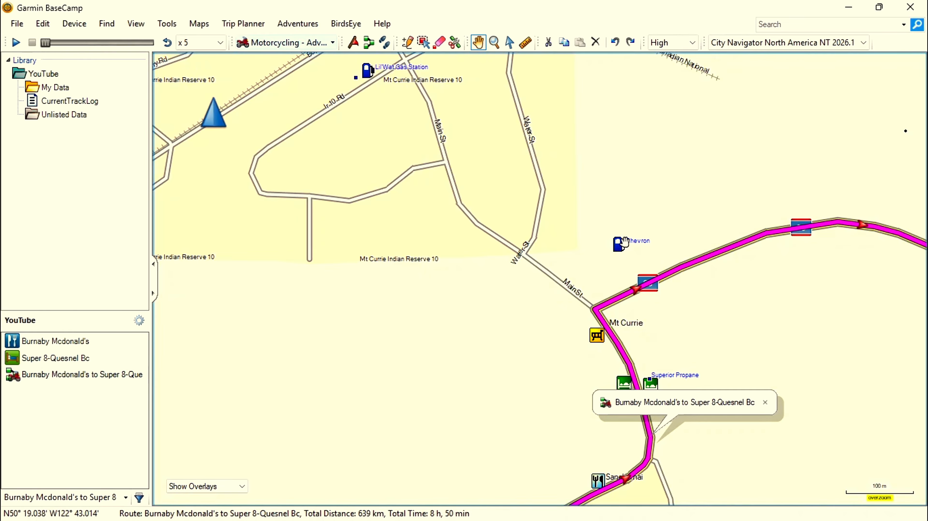
mouse_move(620, 244)
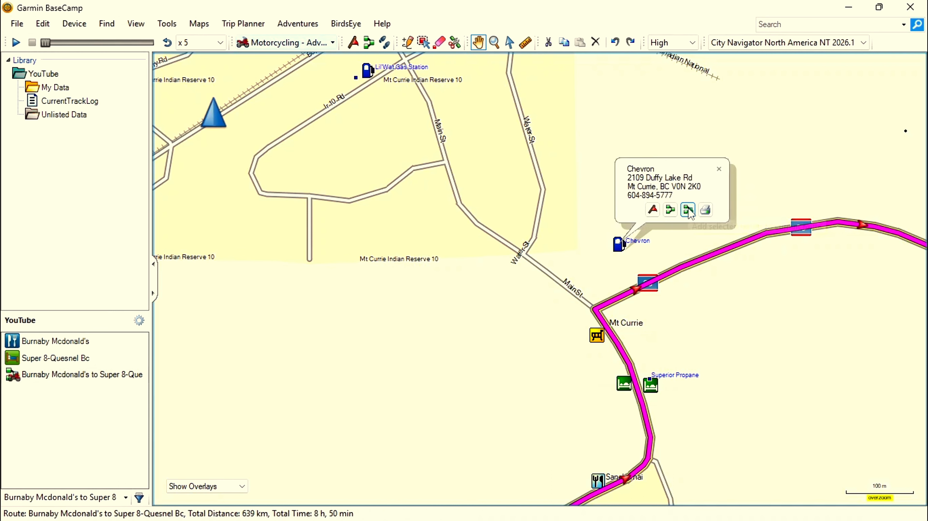
click(688, 210)
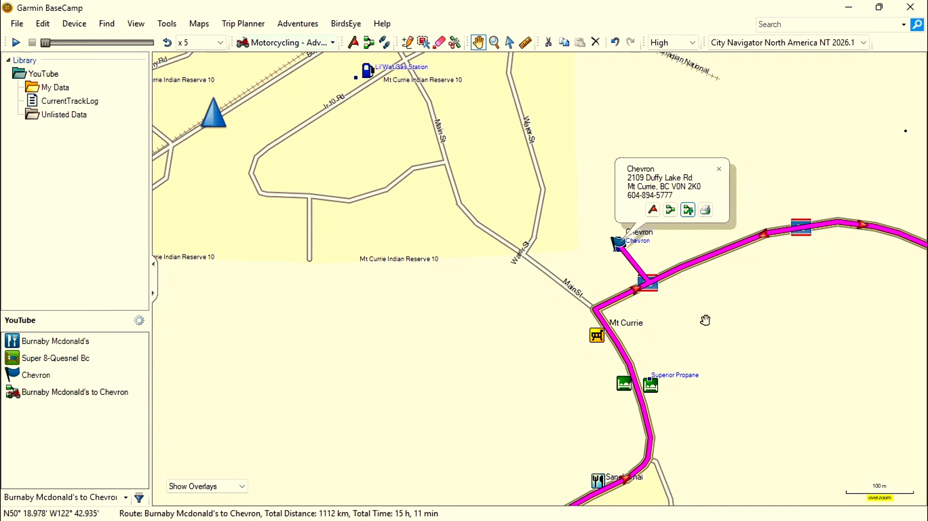
click(36, 376)
click(42, 375)
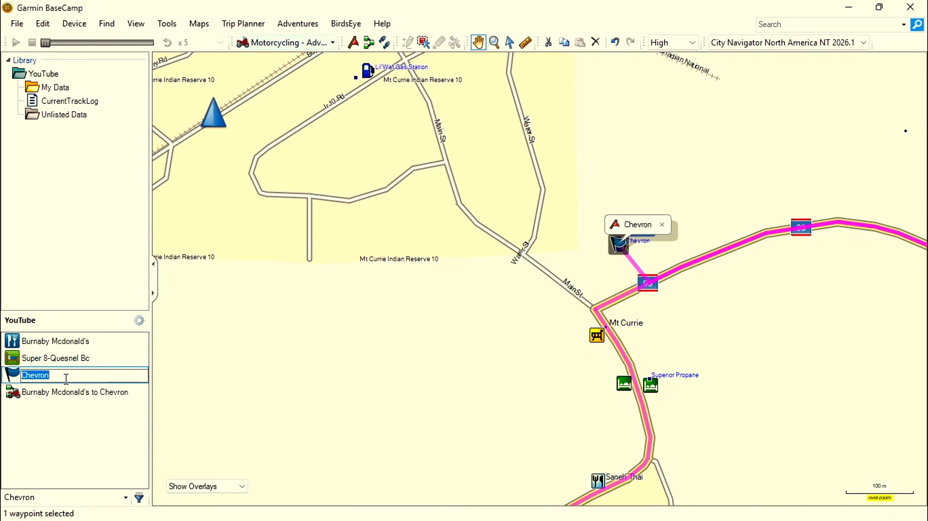
click(64, 442)
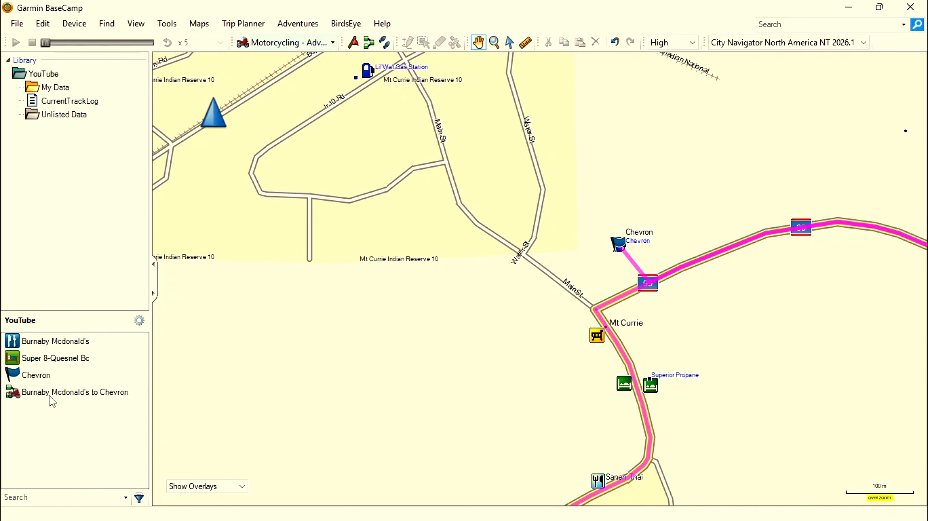
Rename the Chevron waypoint as Mt Currie Chevron and give it the fuel pump symbol from the Transportation group.
double_click(34, 376)
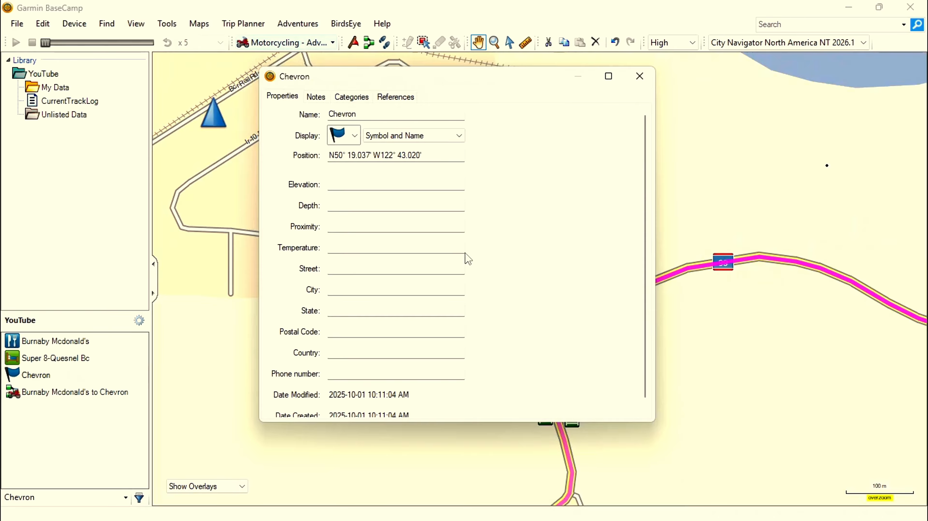
click(332, 113)
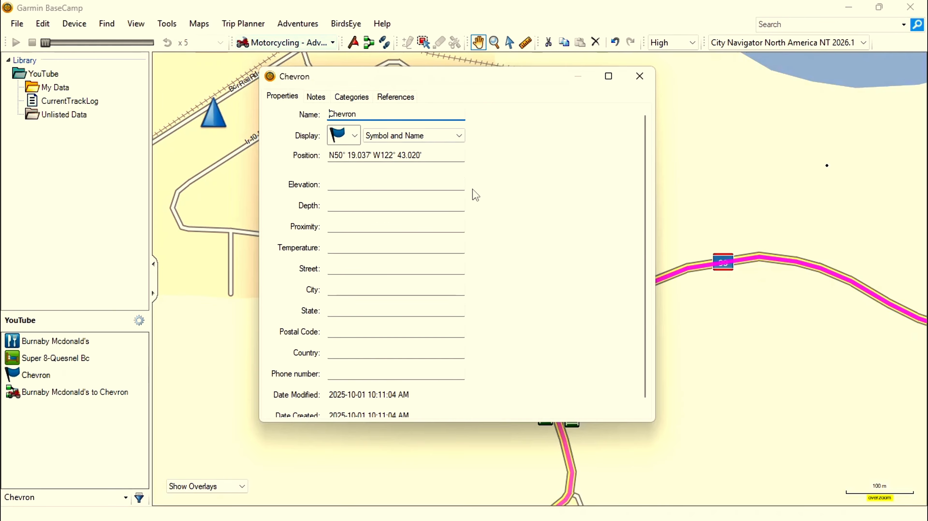
text(Mt Currie)
click(355, 136)
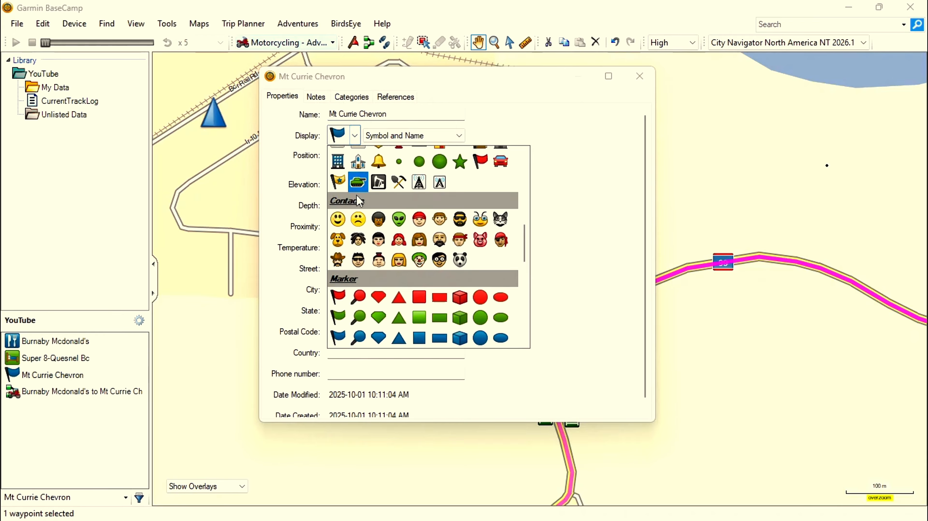
scroll(369, 232, up, 6)
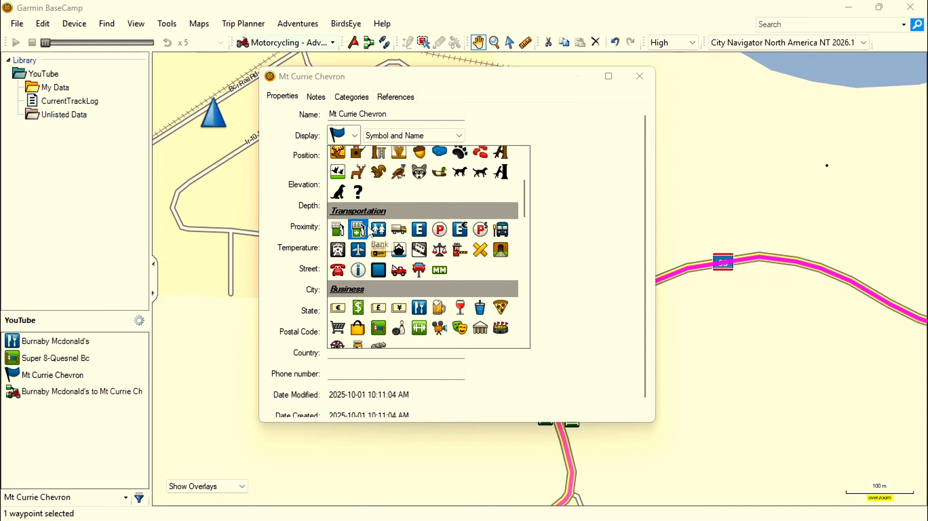
click(338, 229)
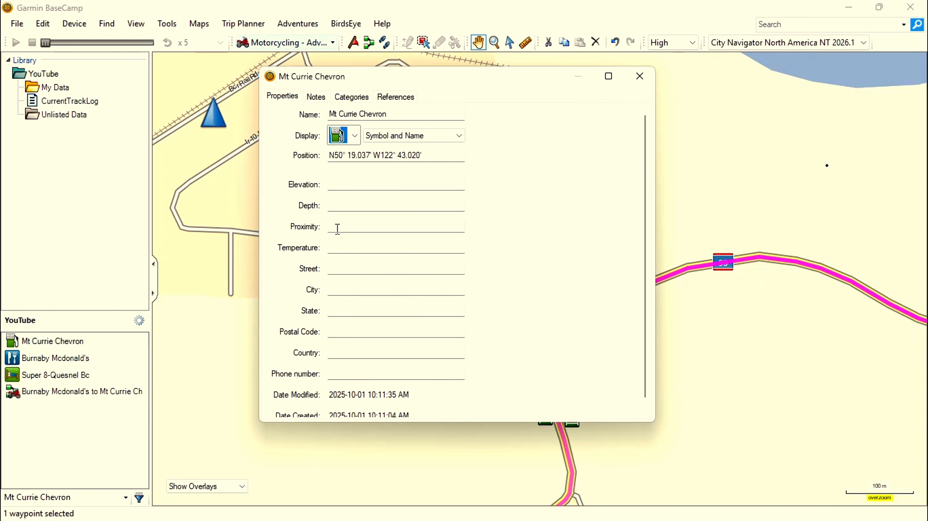
click(640, 76)
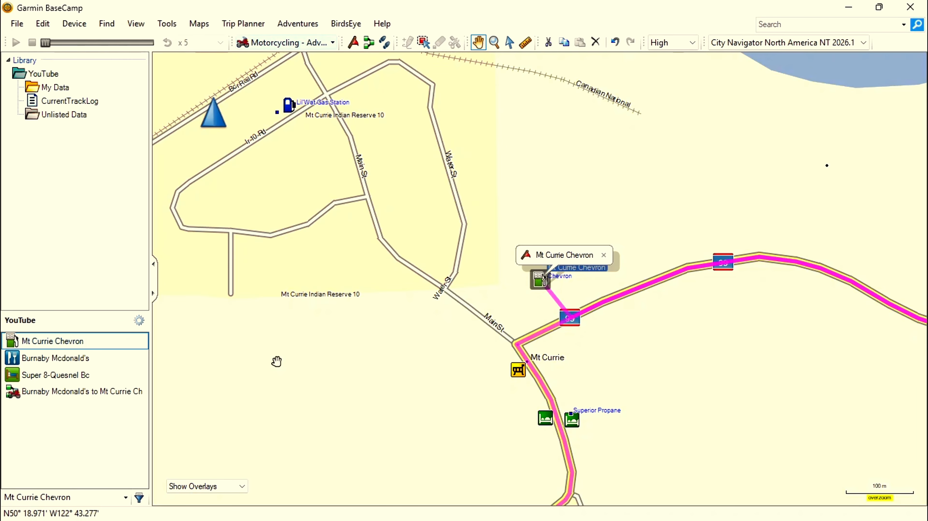
Review the Burnaby Mcdonald's waypoint's properties and open the properties of the route to Mt Currie Chevron.
double_click(36, 359)
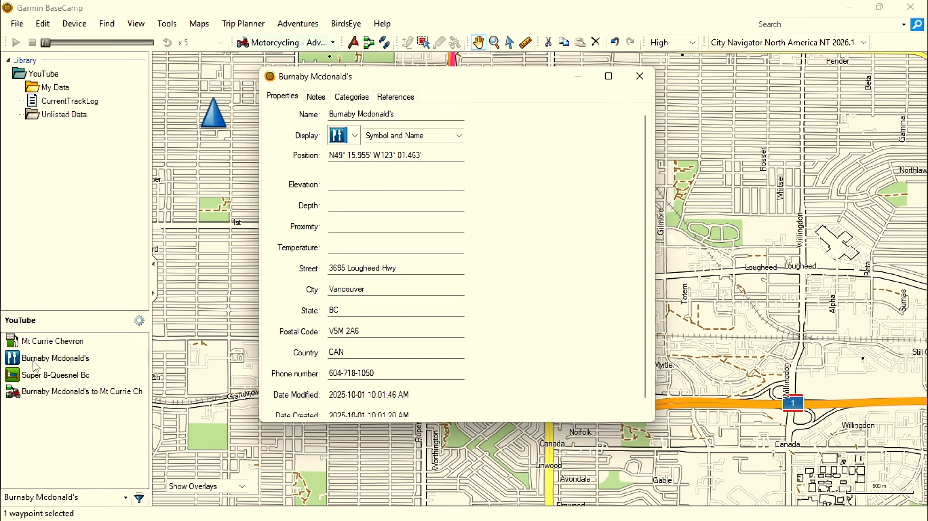
click(639, 77)
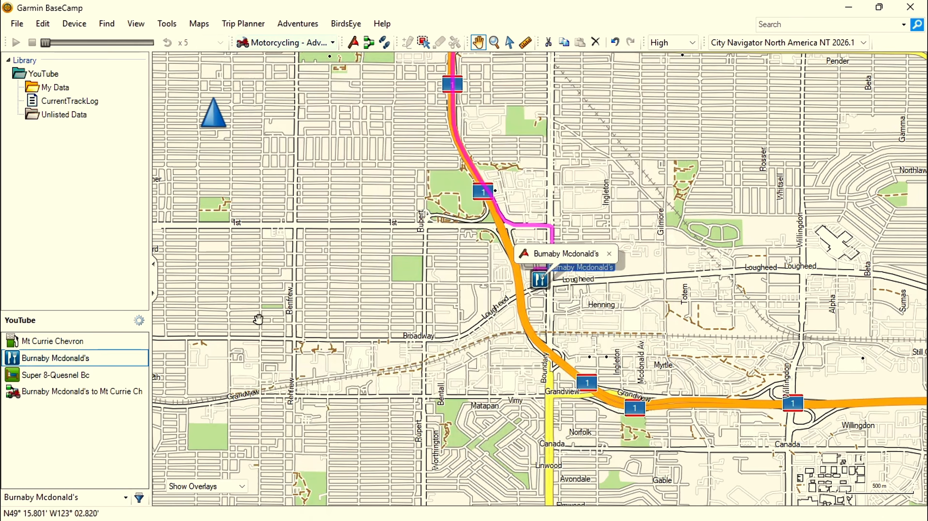
double_click(99, 390)
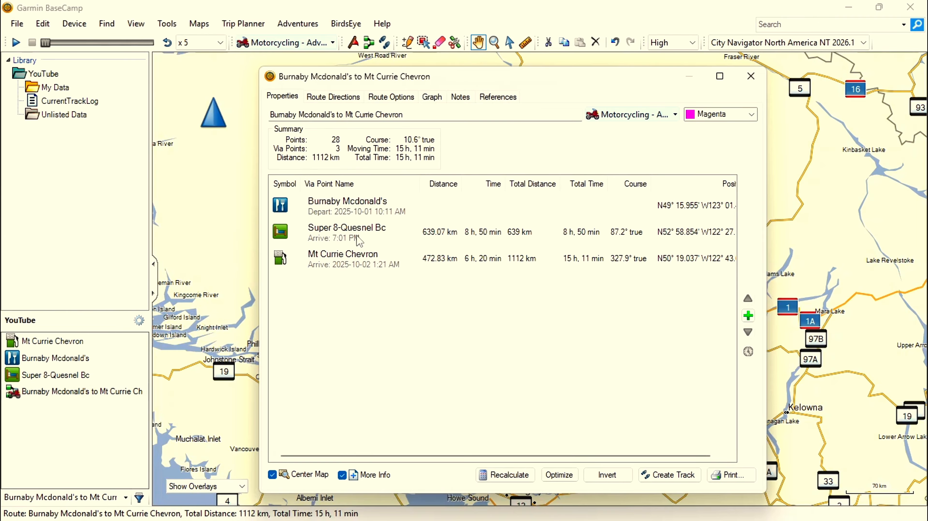
Enable a scheduled departure for the route's Burnaby Mcdonald's via point and set its time to 8:00:00 AM.
double_click(349, 207)
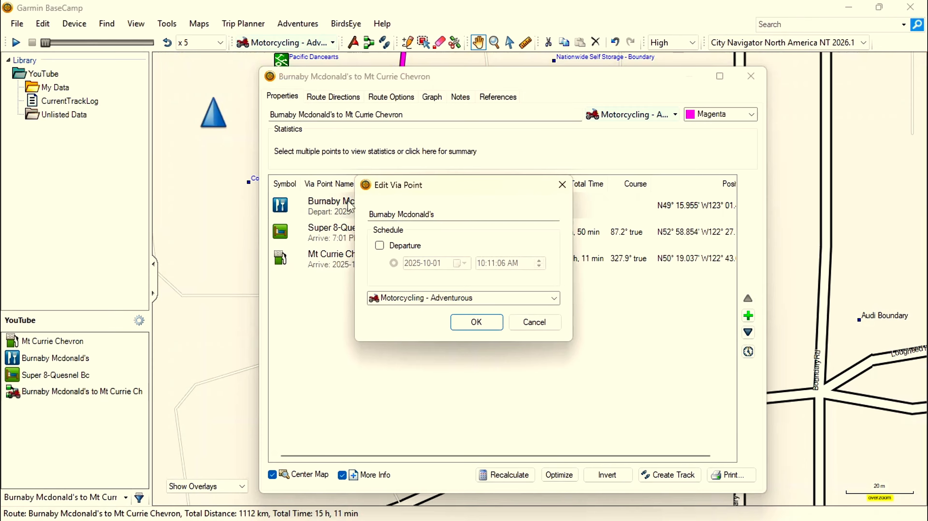
click(380, 246)
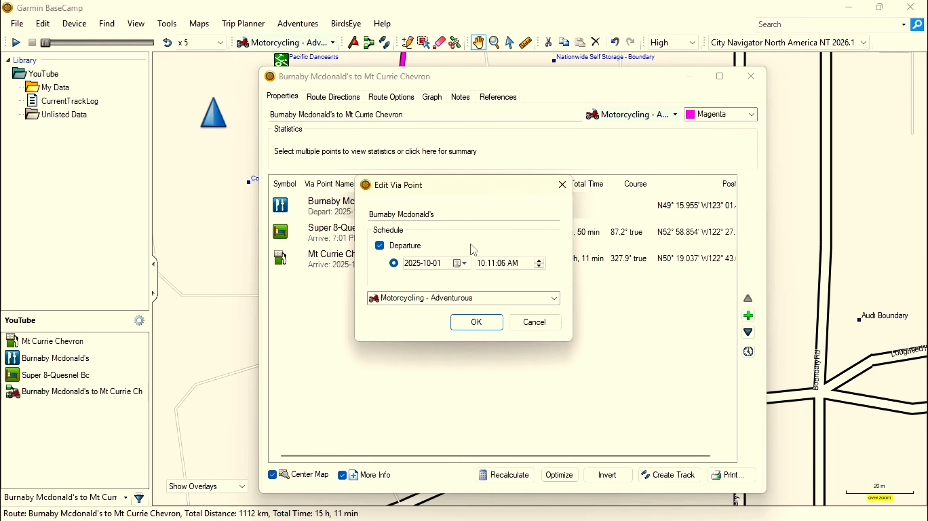
click(539, 263)
click(539, 263)
text(8)
click(496, 261)
text(00)
click(518, 266)
text(a)
Set the Burnaby Mcdonald's departure date to 2025-06-16.
click(458, 264)
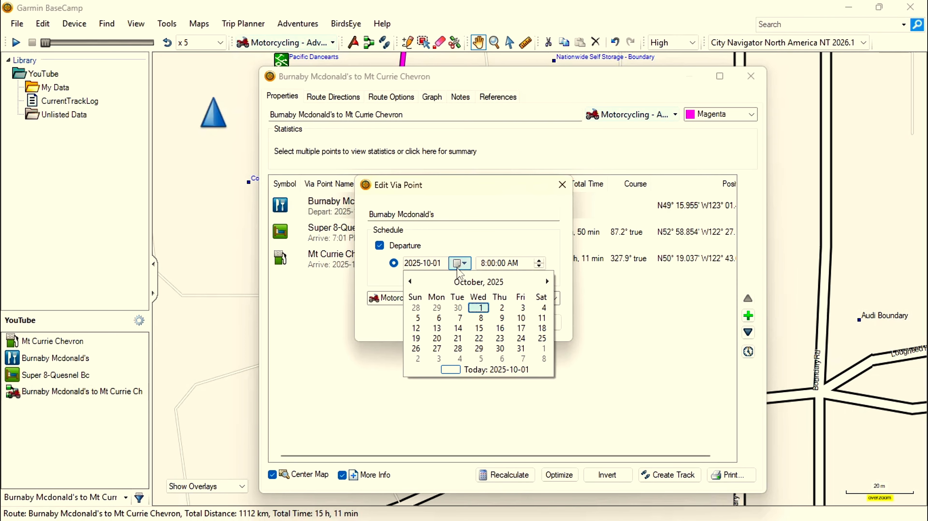
click(410, 281)
click(410, 282)
click(411, 281)
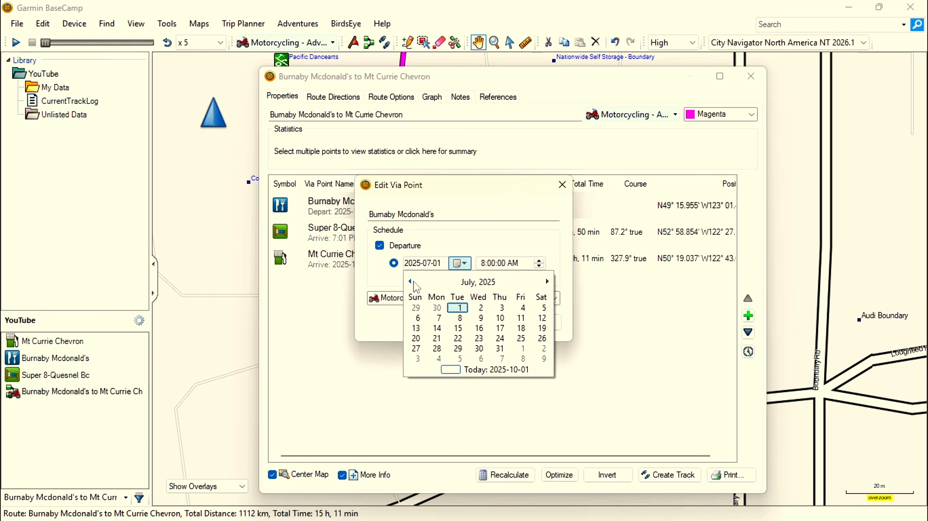
click(410, 282)
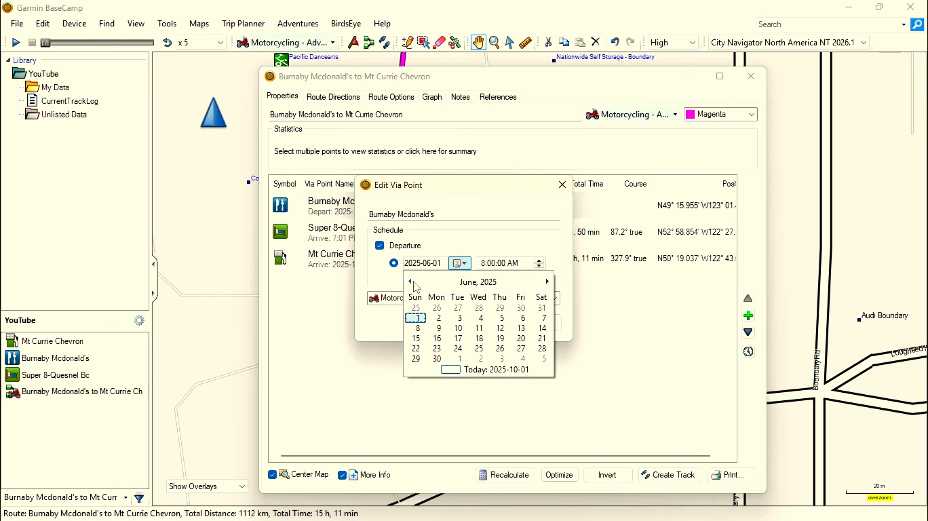
click(439, 338)
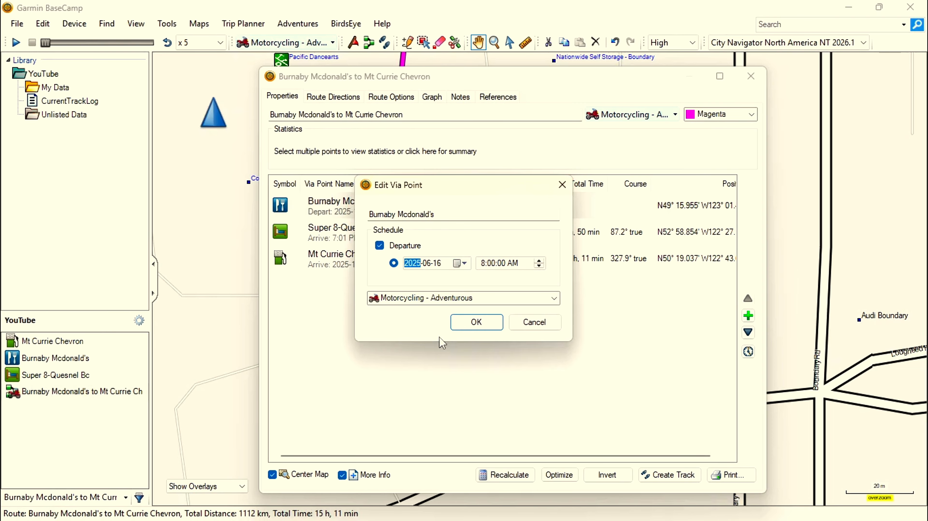
Apply the Burnaby Mcdonald's departure schedule and close the route's properties.
click(475, 323)
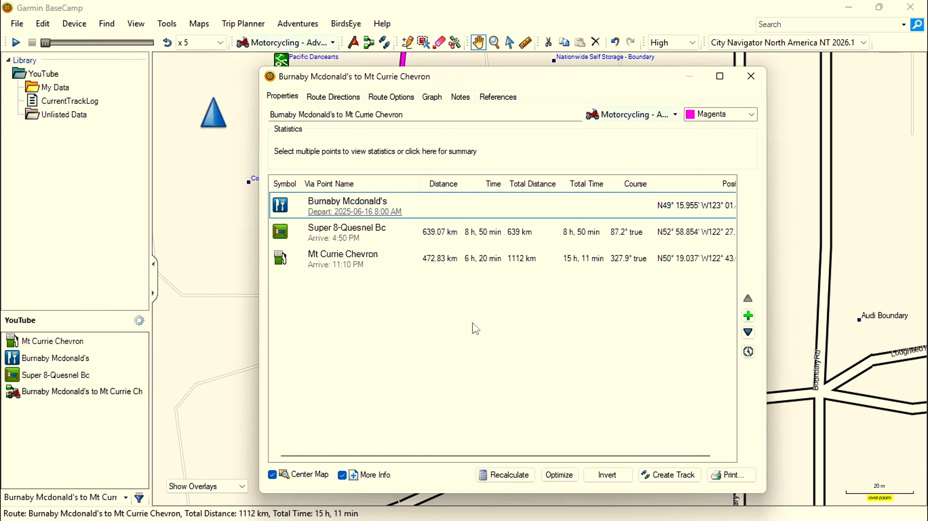
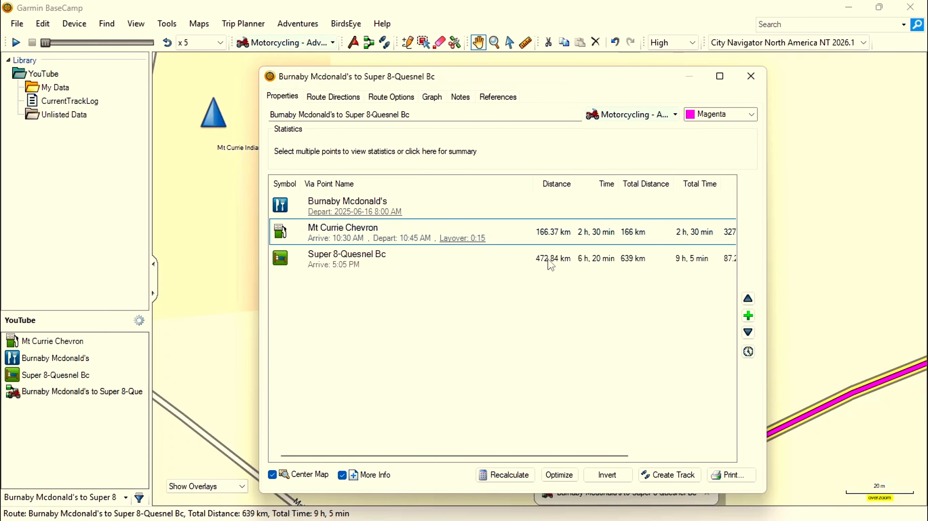
click(749, 76)
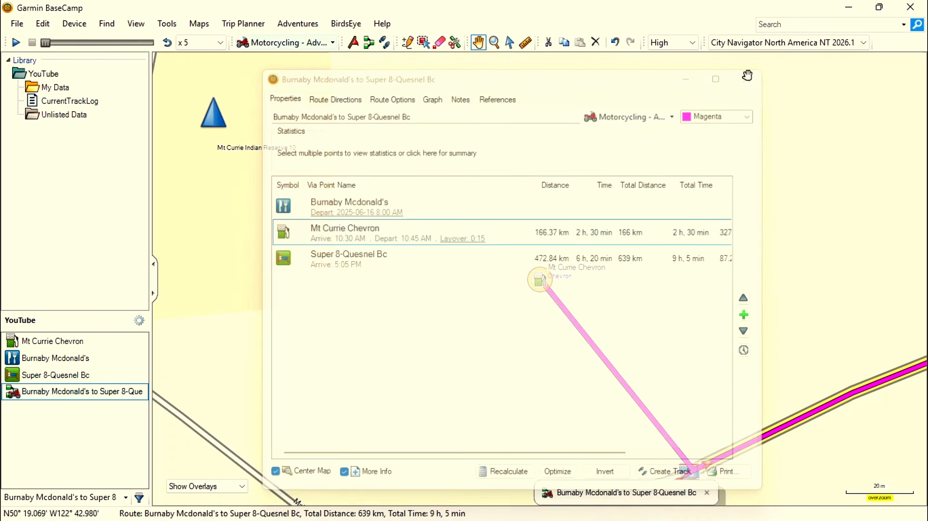
Follow the route on the map from Mt Currie Chevron north to 100 Mile House and look for a gas station there.
scroll(489, 343, down, 8)
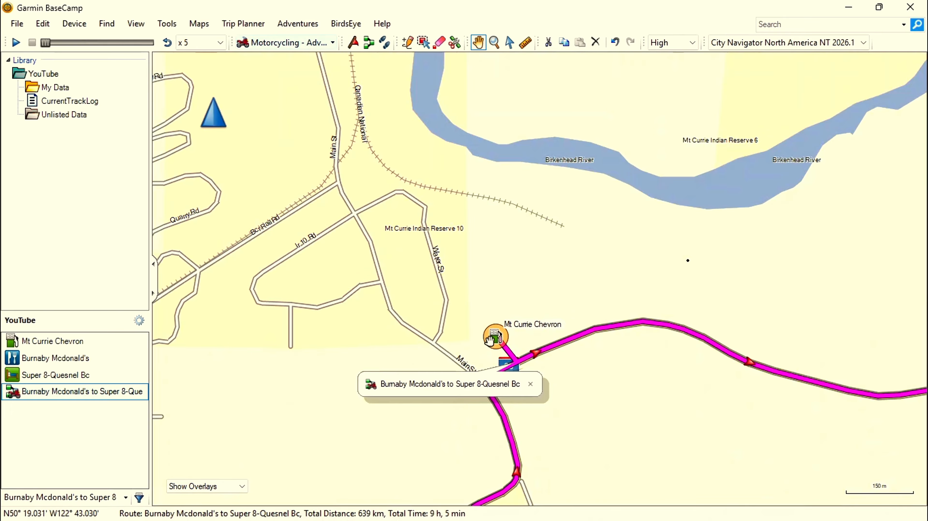
drag(625, 204, 253, 493)
scroll(613, 273, down, 2)
drag(620, 221, 356, 470)
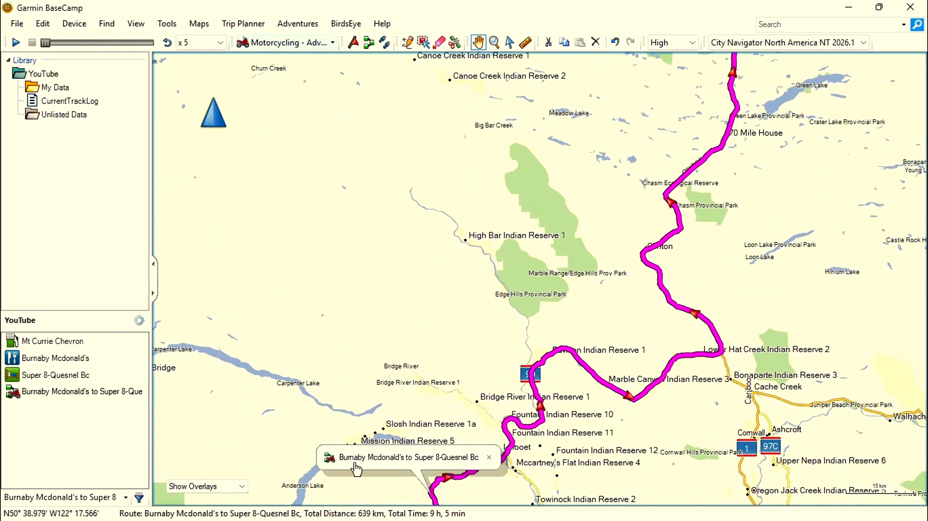
drag(548, 252, 464, 470)
drag(579, 254, 572, 395)
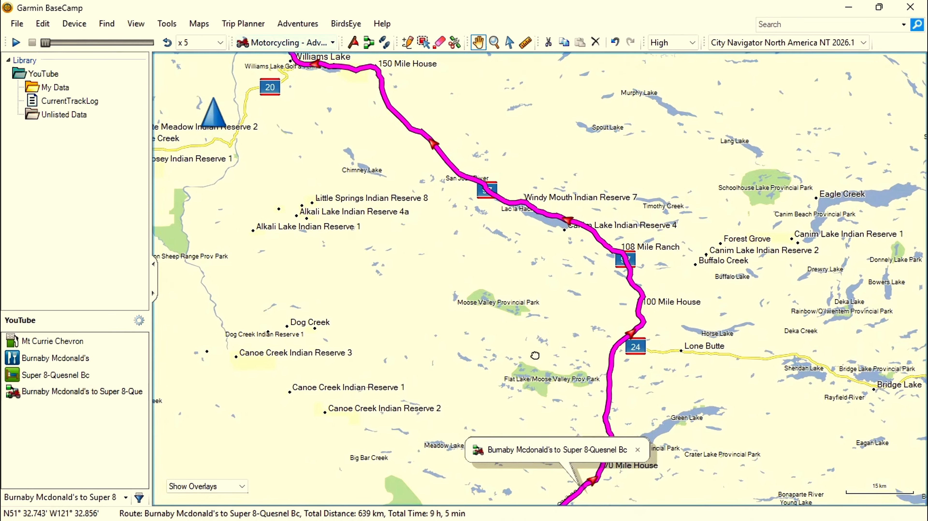
scroll(572, 306, up, 1)
scroll(634, 295, up, 1)
drag(684, 303, 410, 276)
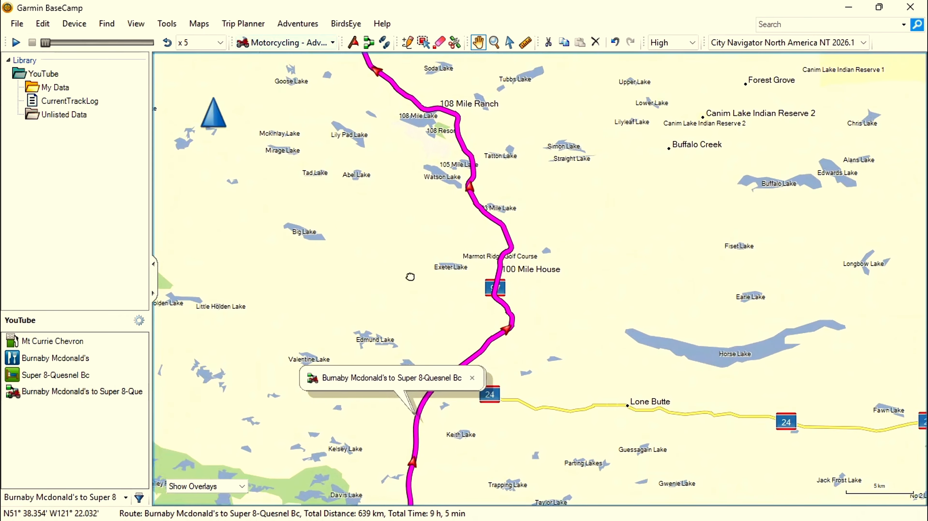
scroll(580, 294, up, 2)
drag(450, 252, 618, 186)
scroll(598, 239, up, 2)
drag(405, 188, 702, 381)
scroll(681, 312, up, 3)
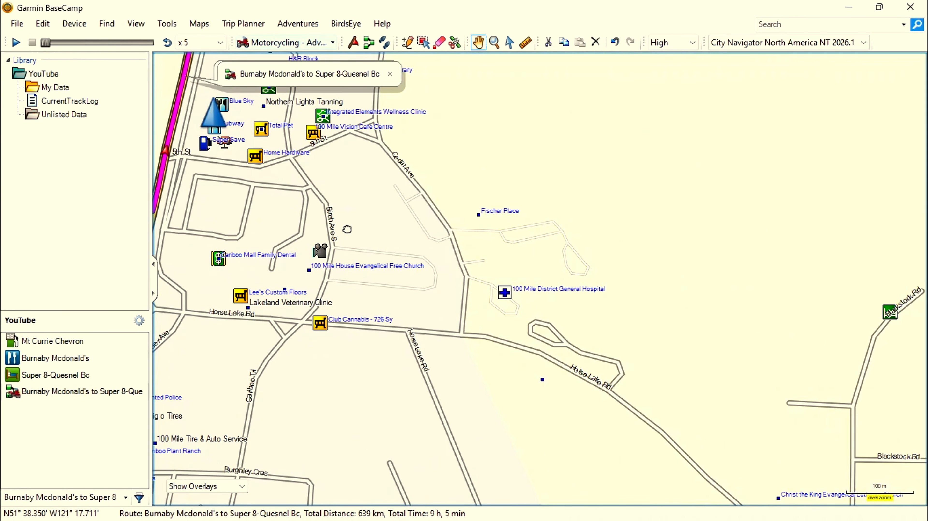
drag(347, 230, 672, 310)
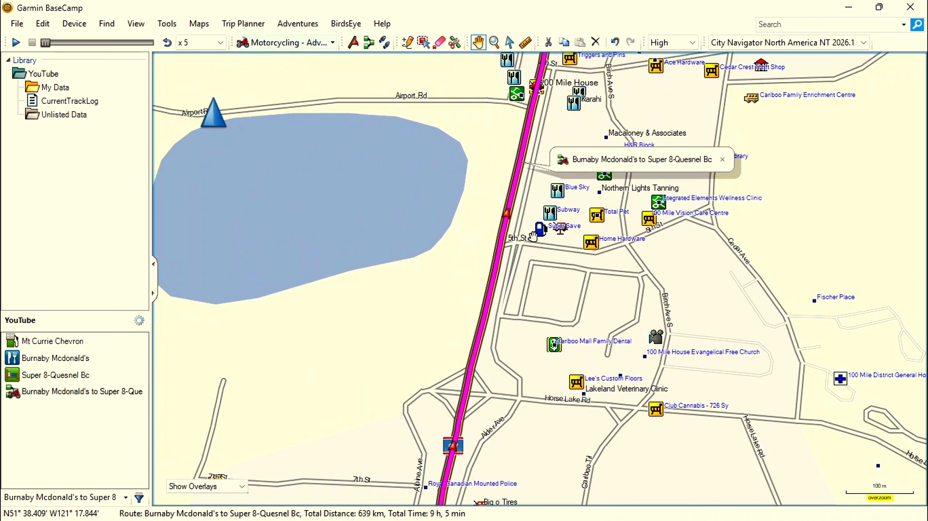
Create a waypoint from the Super Save gas station on 5th St in 100 Mile House.
click(539, 229)
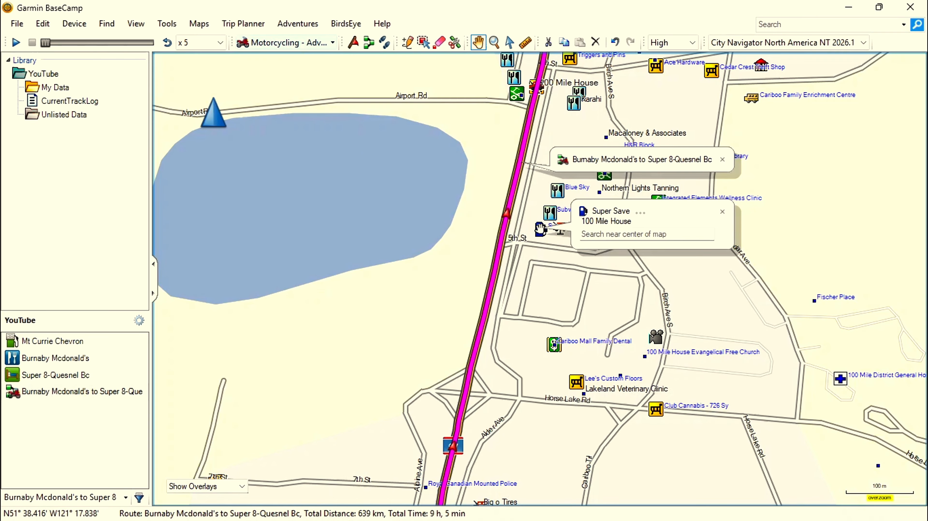
click(639, 211)
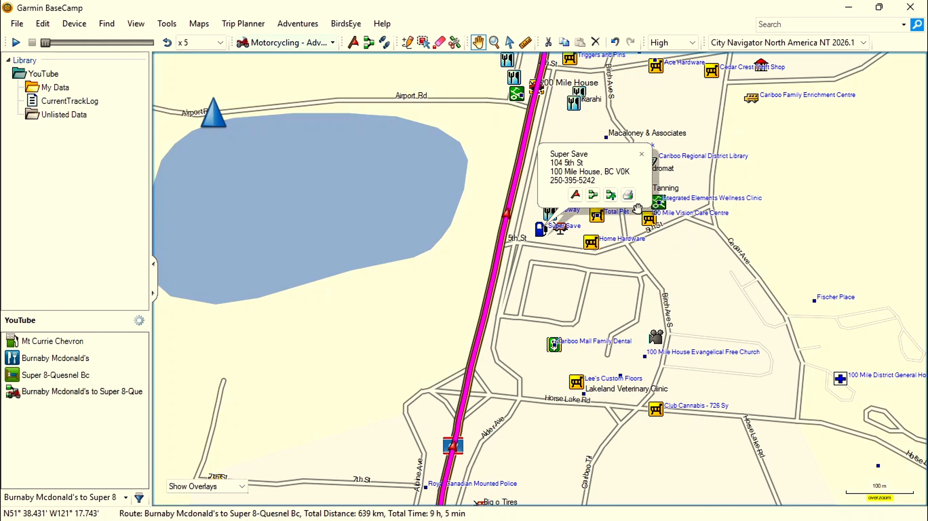
click(575, 197)
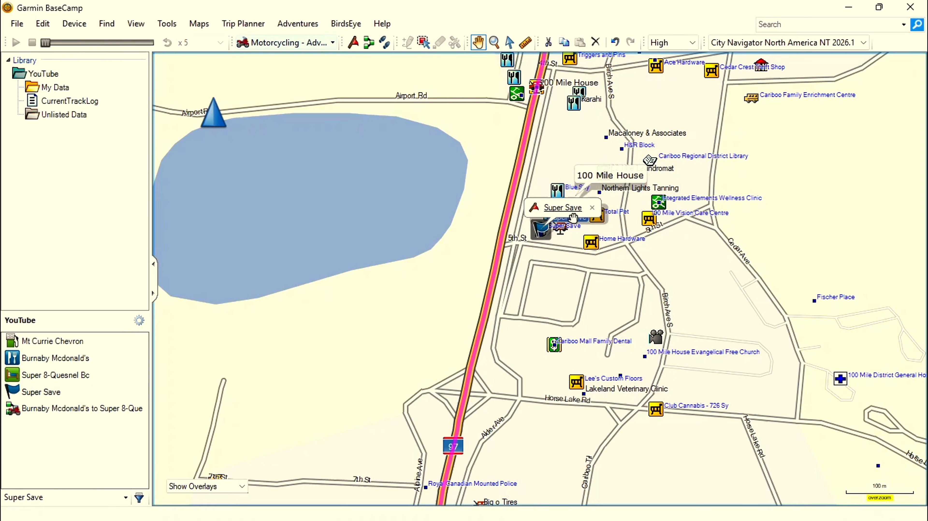
Rename the Super Save waypoint as 100 Mile Super Save and give it the green fuel pump symbol.
double_click(35, 396)
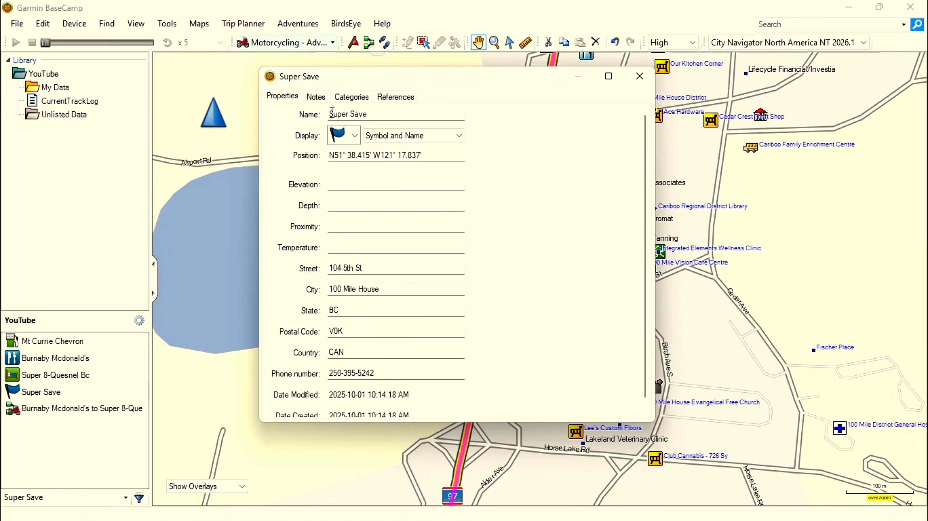
text(100 Mile)
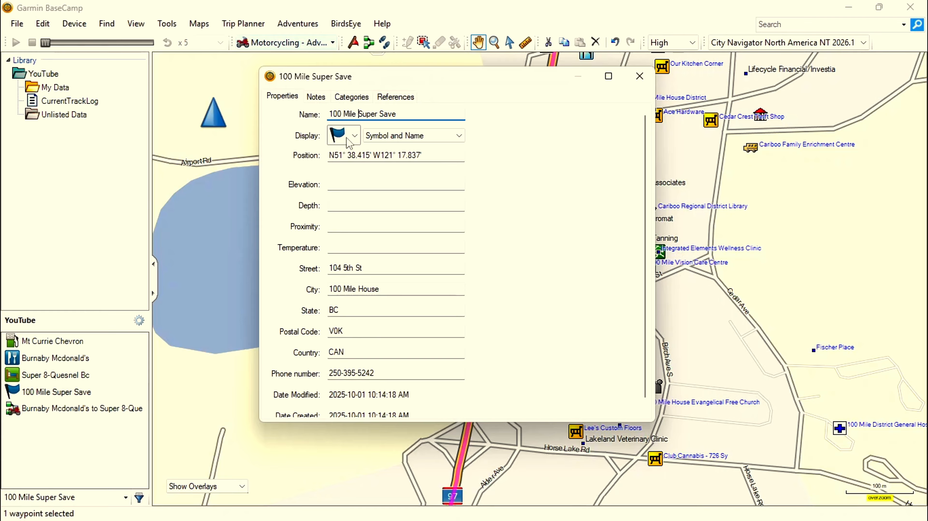
click(354, 135)
scroll(368, 201, up, 3)
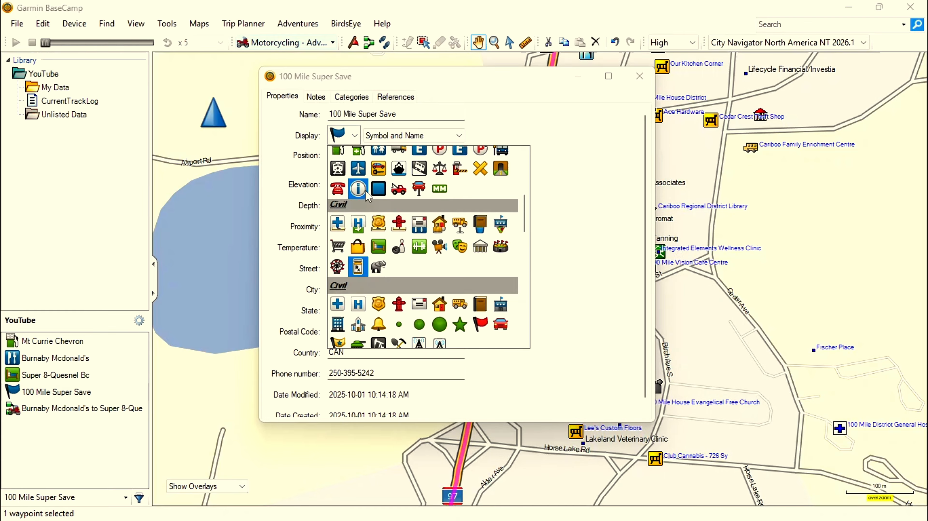
scroll(353, 236, up, 2)
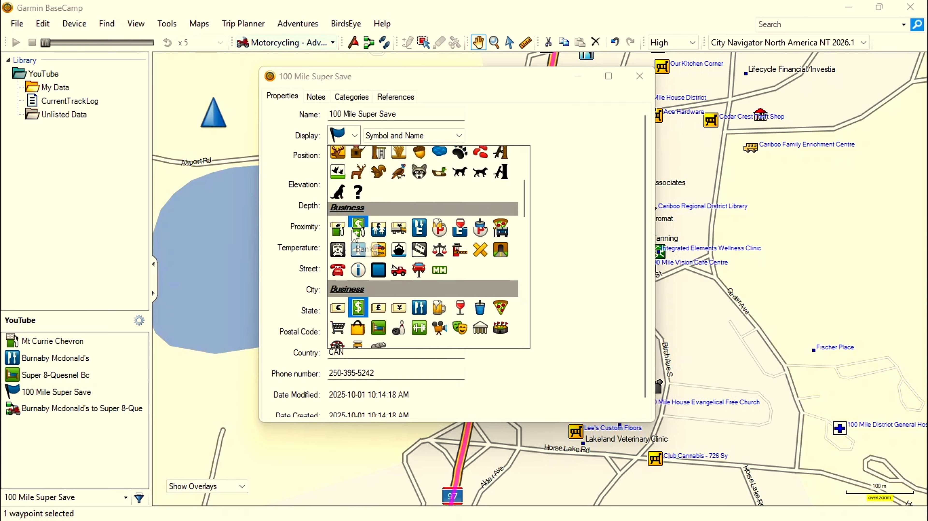
click(340, 234)
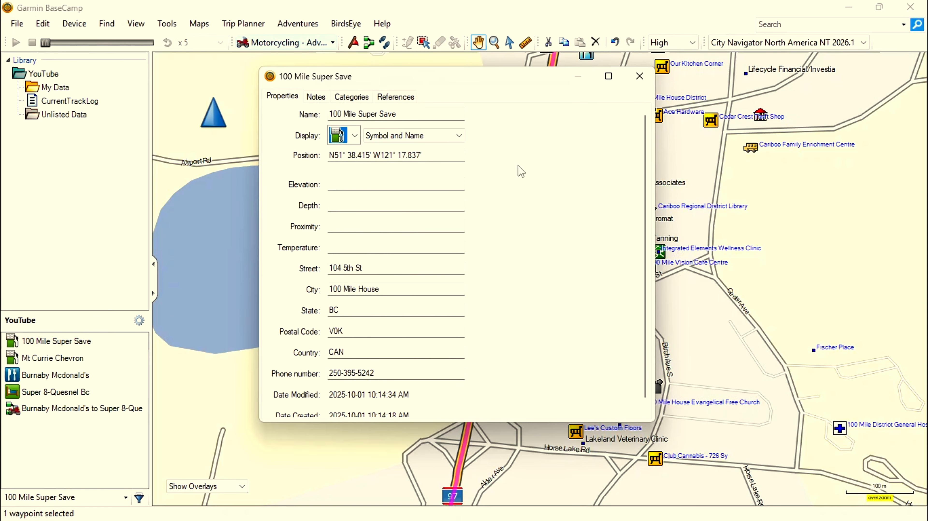
click(641, 76)
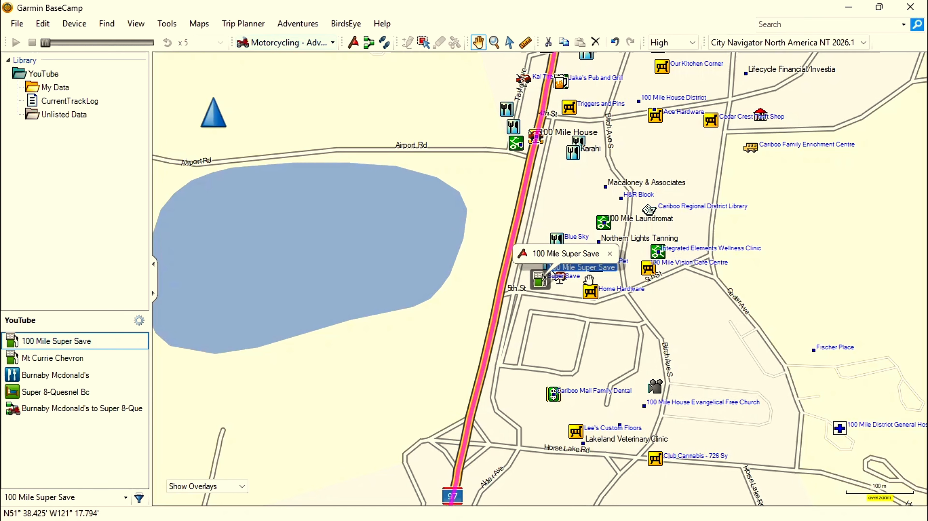
Insert the 100 Mile Super Save waypoint into the Burnaby Mcdonald's to Super 8-Quesnel Bc route.
click(72, 409)
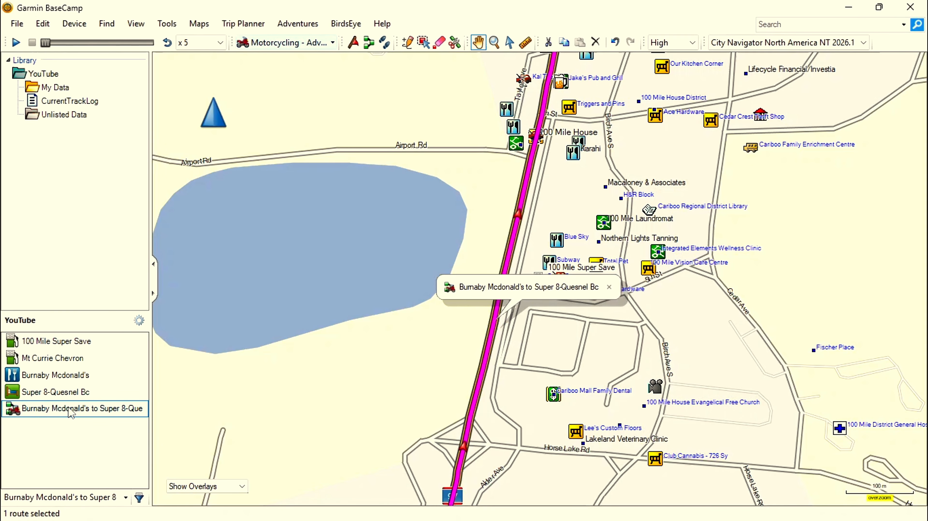
double_click(72, 410)
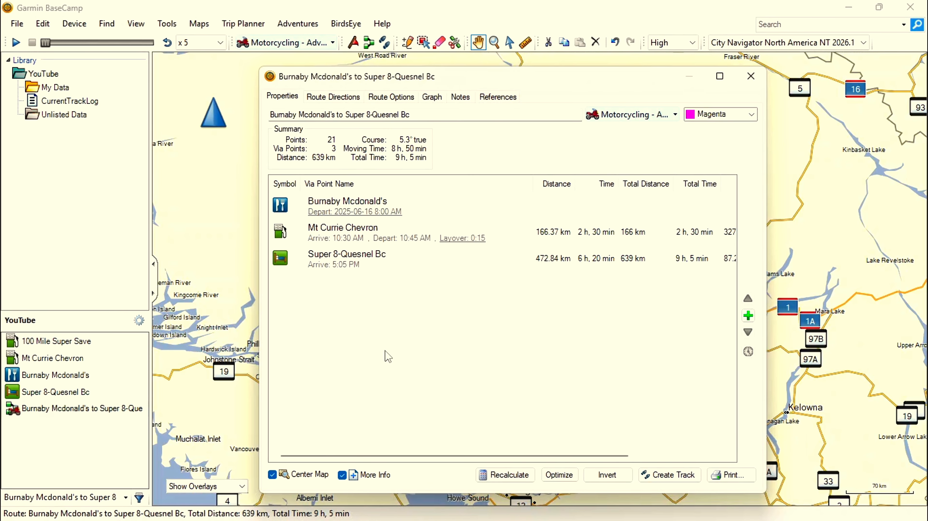
click(750, 317)
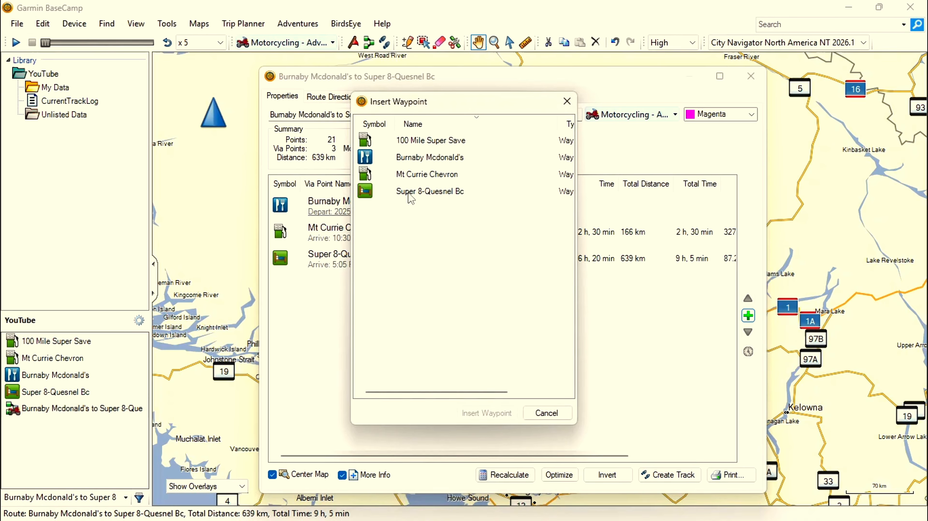
click(411, 147)
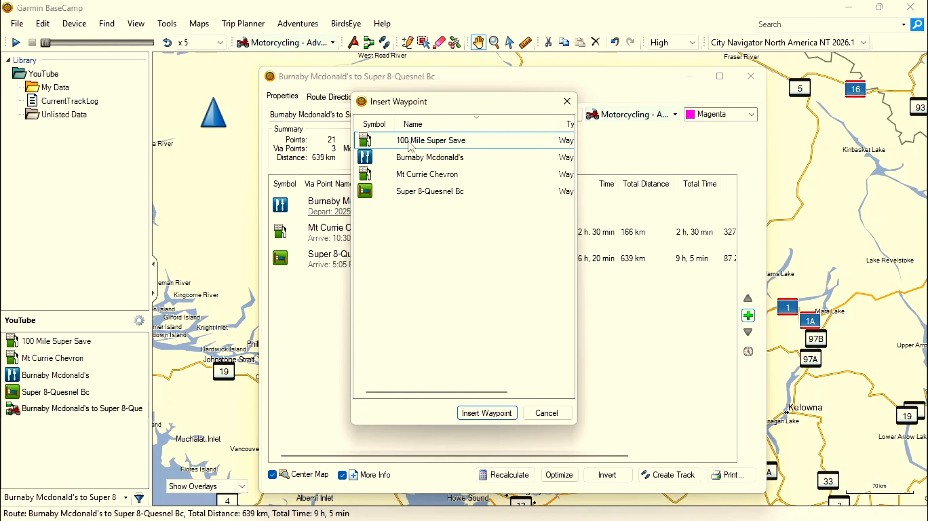
click(479, 411)
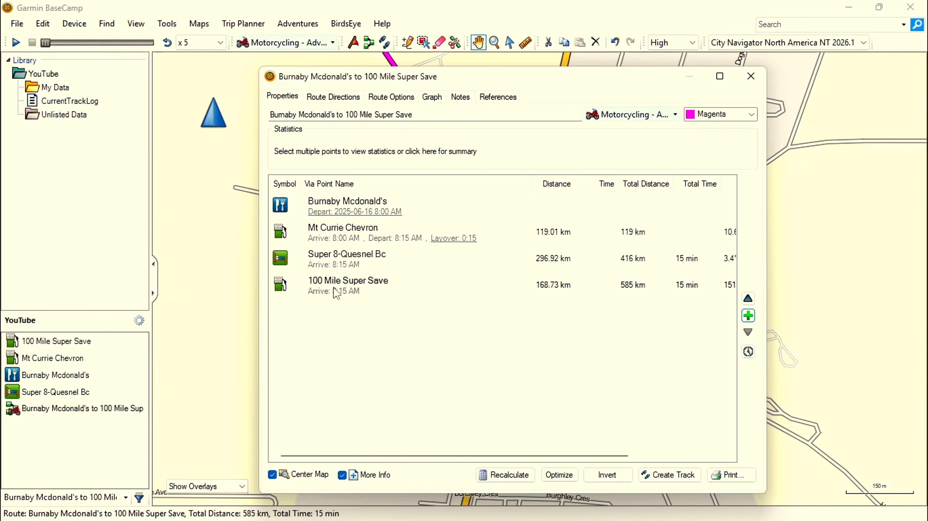
Move the 100 Mile Super Save via point between Mt Currie Chevron and Super 8-Quesnel Bc, and recalculate the route.
drag(336, 289, 336, 252)
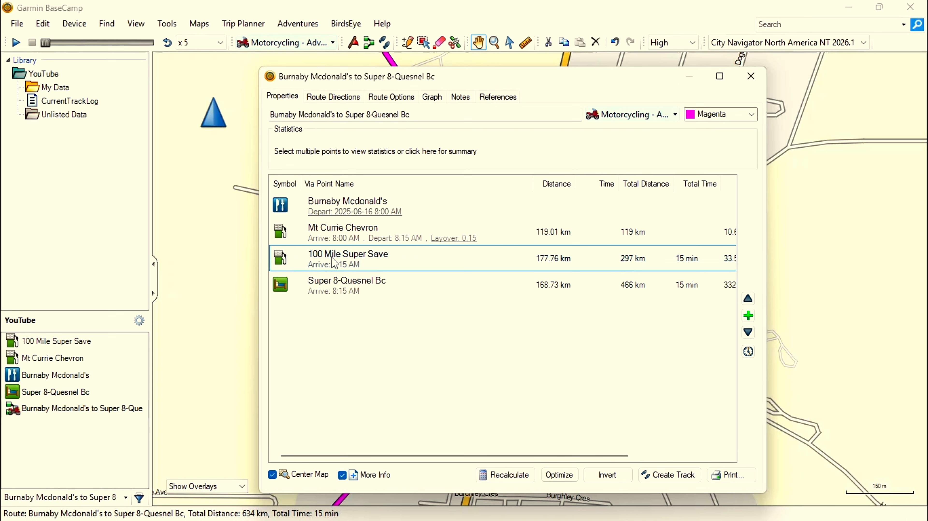
click(496, 475)
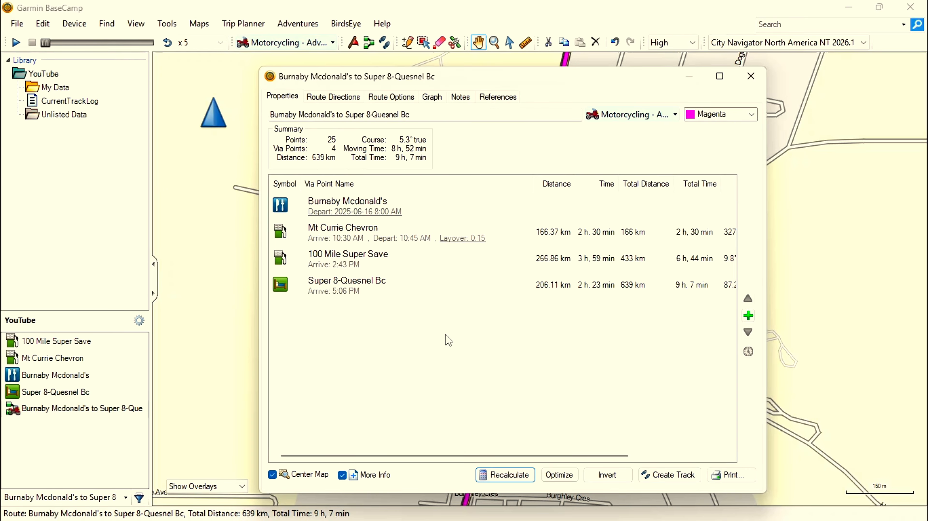
click(751, 76)
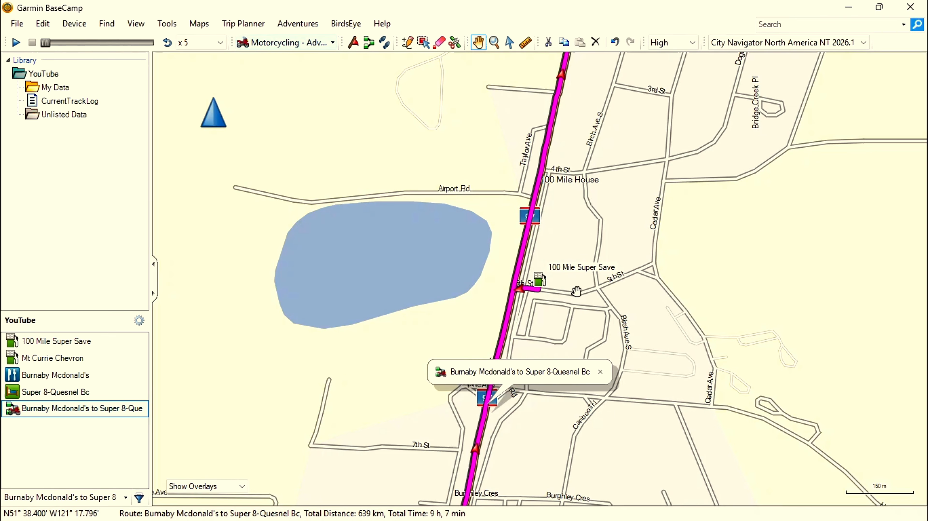
Trace the recalculated route on the map from 100 Mile House south through Mt Currie to the Burnaby start.
scroll(322, 307, down, 3)
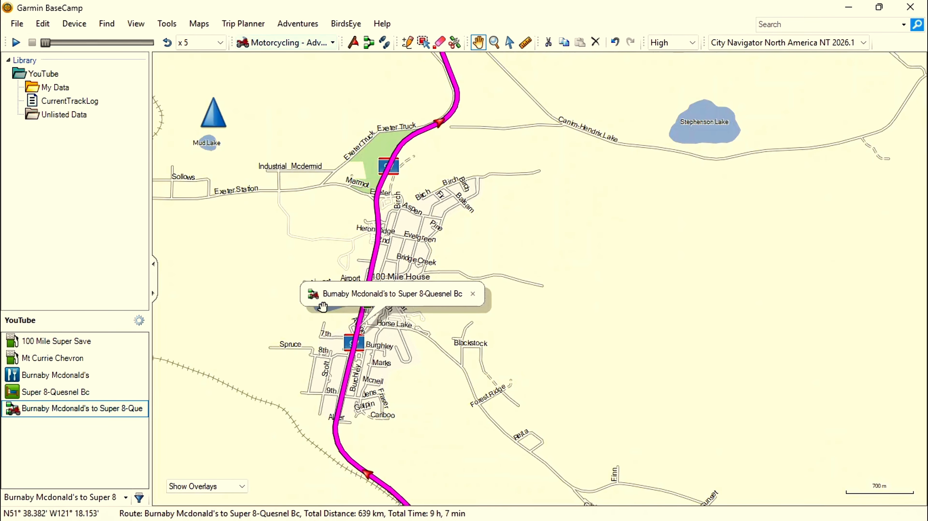
scroll(567, 324, down, 3)
scroll(600, 360, down, 4)
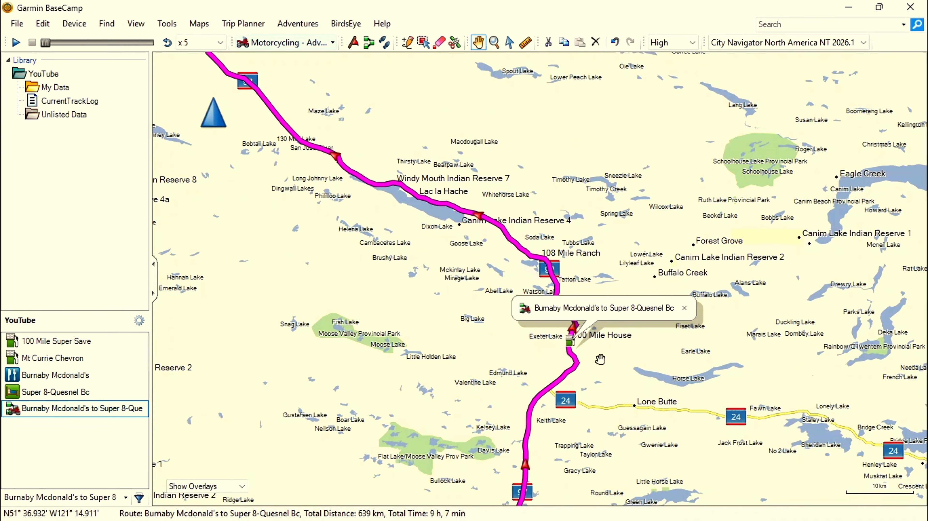
drag(436, 390, 404, 144)
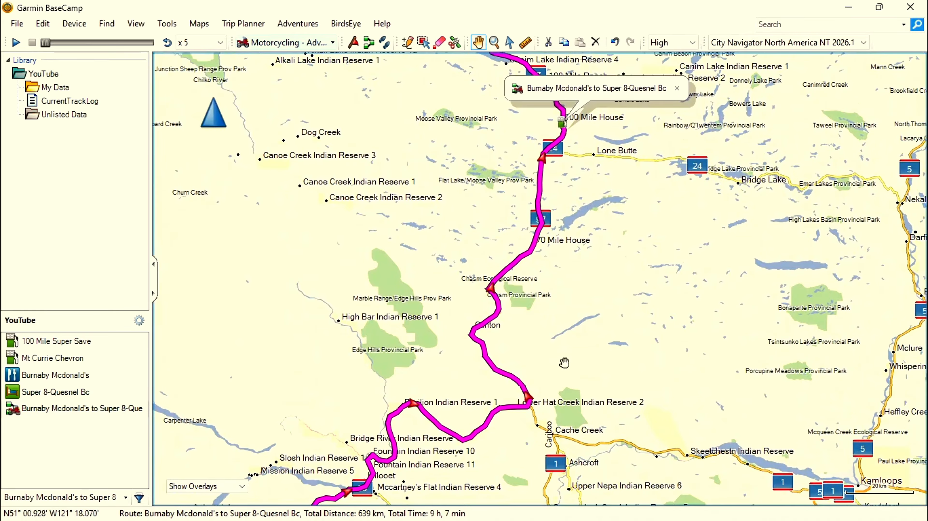
drag(597, 369, 706, 148)
drag(448, 452, 842, 286)
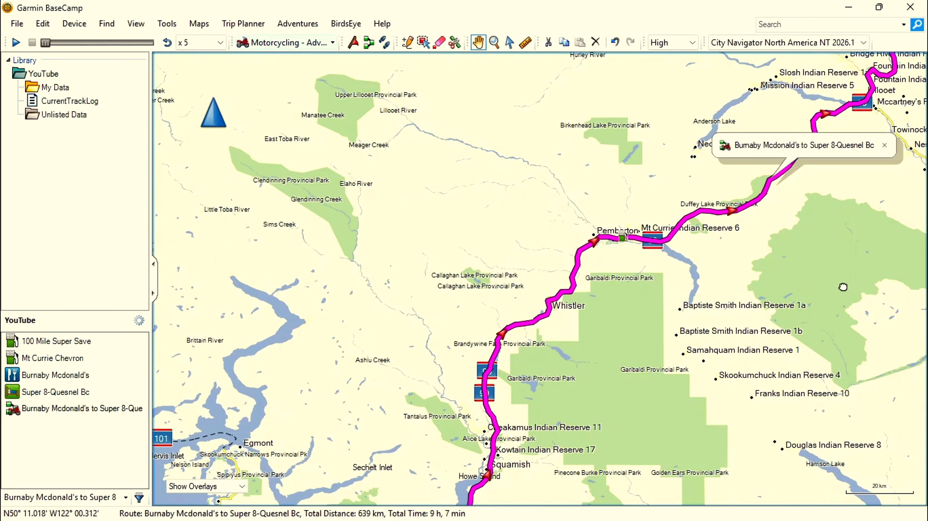
drag(580, 451, 545, 205)
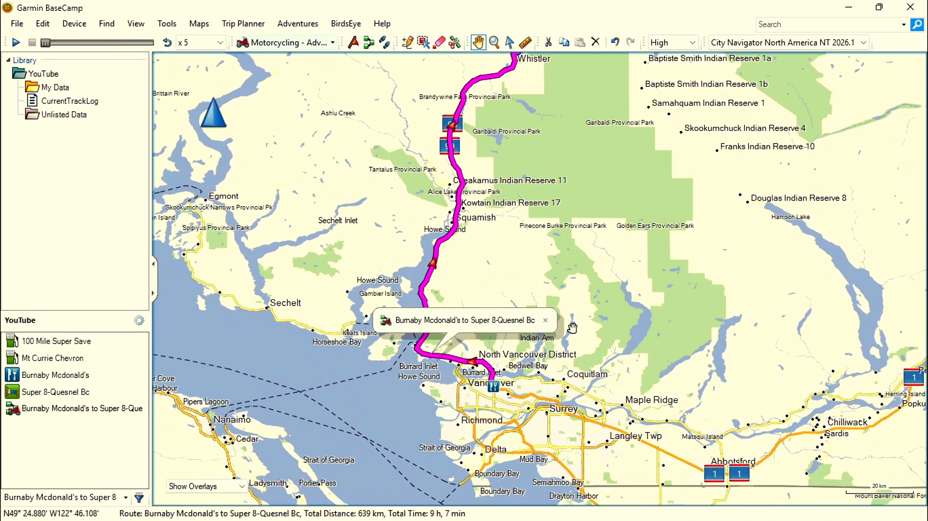
scroll(572, 325, up, 2)
drag(571, 325, 437, 248)
scroll(439, 249, down, 1)
scroll(439, 249, down, 1)
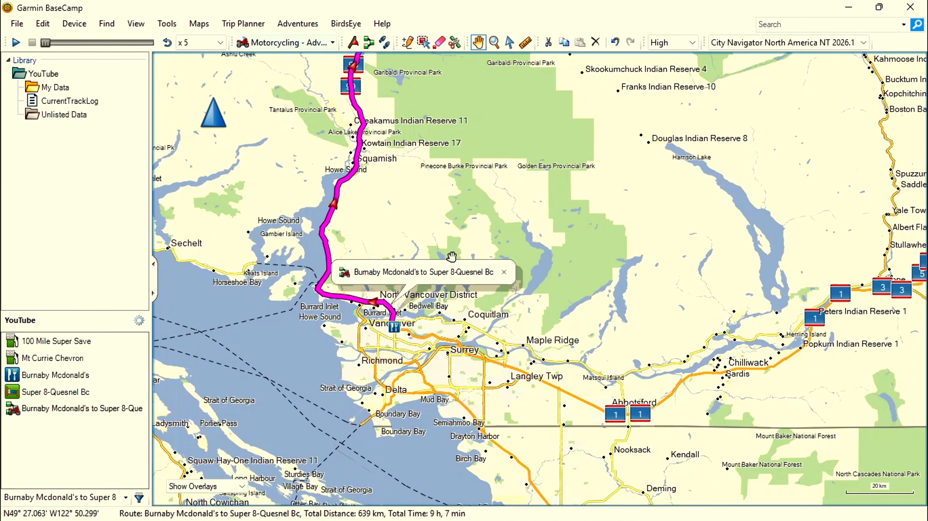
Review the turn-by-turn directions of the Burnaby Mcdonald's to Super 8-Quesnel Bc route down to the final destination.
double_click(51, 409)
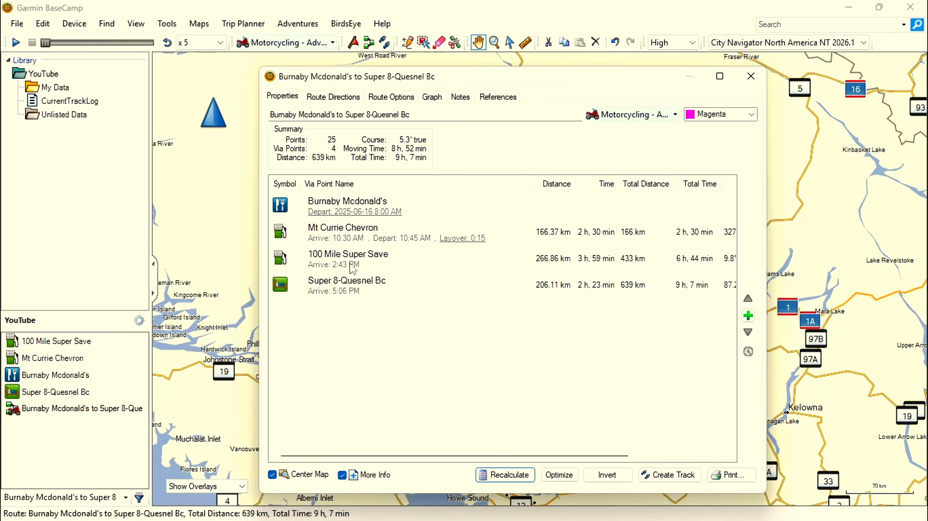
click(333, 97)
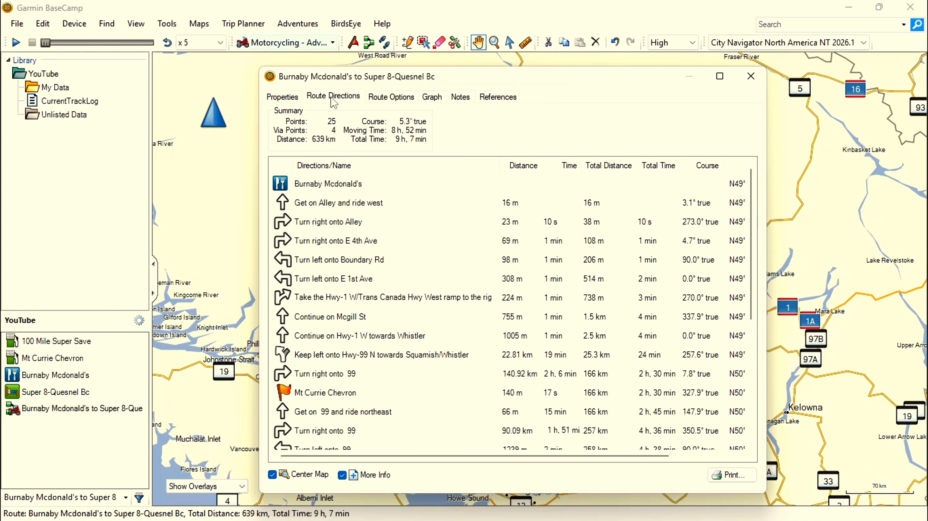
scroll(423, 223, down, 4)
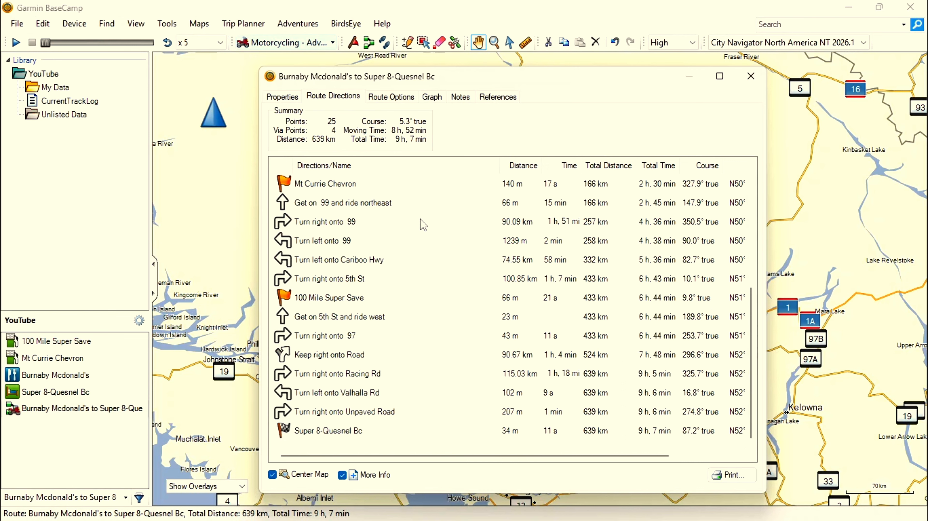
Check the start of the route directions and the via point schedule, then close the route and view it on the map.
scroll(432, 273, up, 2)
scroll(432, 273, up, 2)
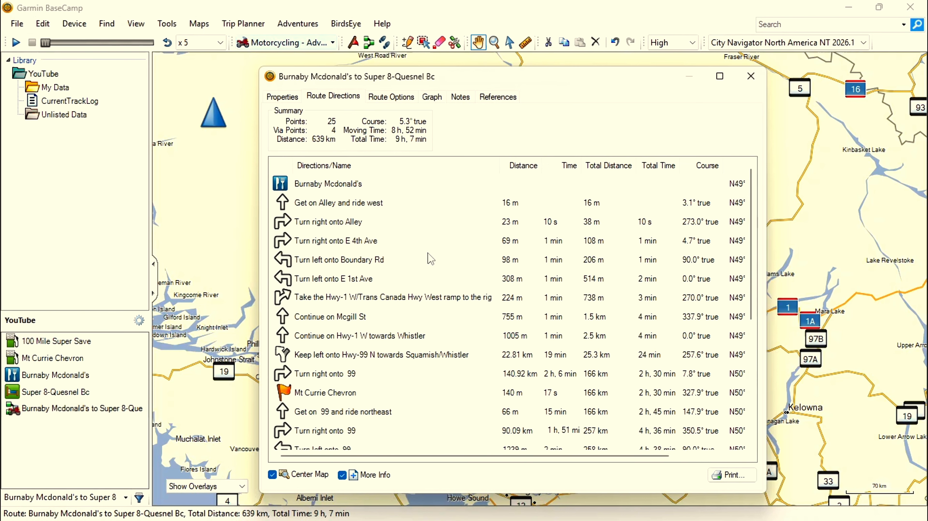
click(283, 97)
click(353, 230)
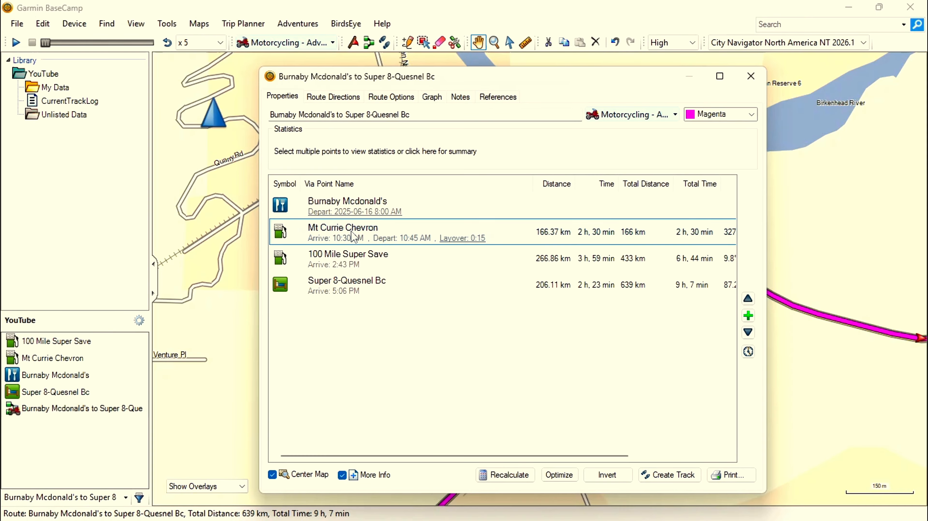
right_click(352, 231)
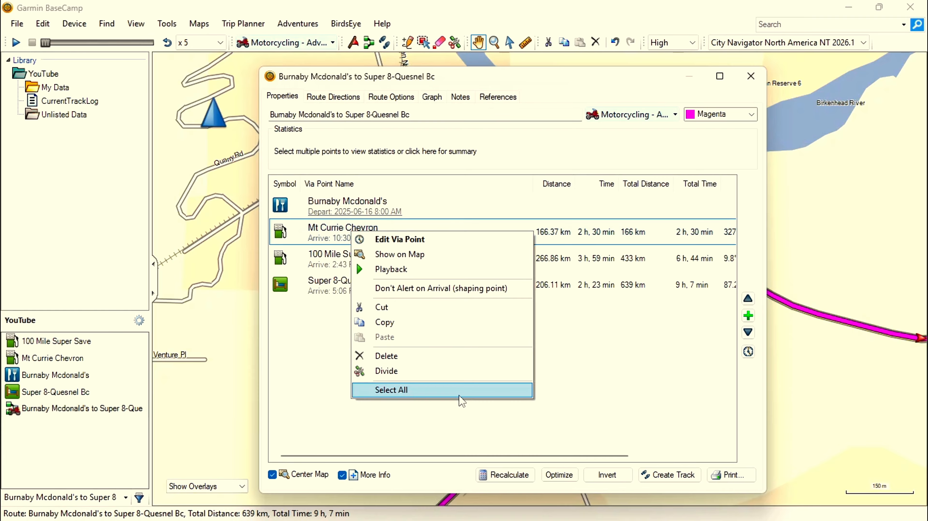
click(486, 392)
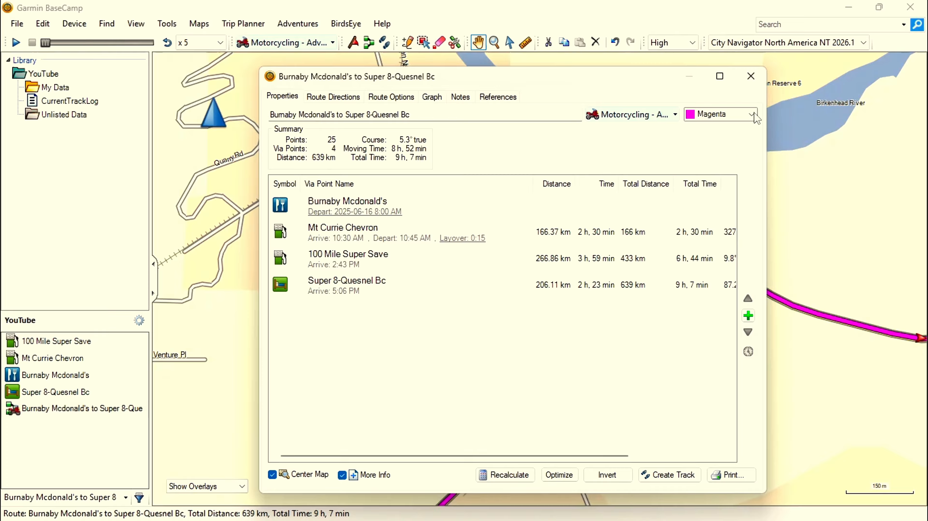
click(752, 77)
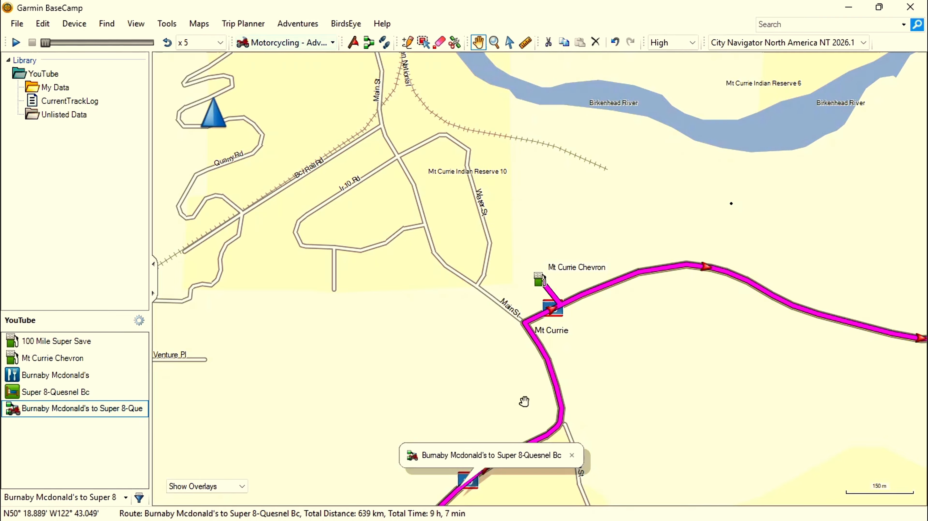
scroll(657, 359, down, 2)
scroll(664, 401, down, 1)
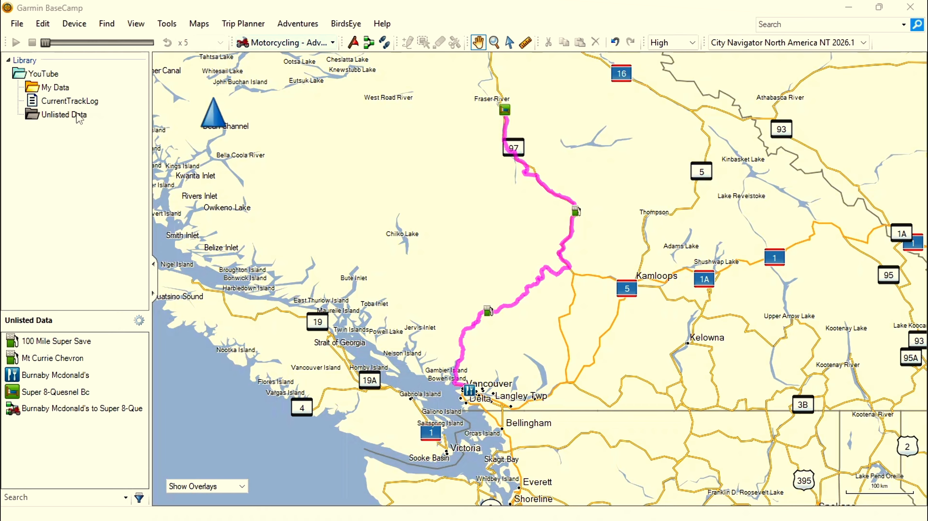
Create a list folder named Sour Toe Run inside My Data.
click(50, 92)
right_click(51, 91)
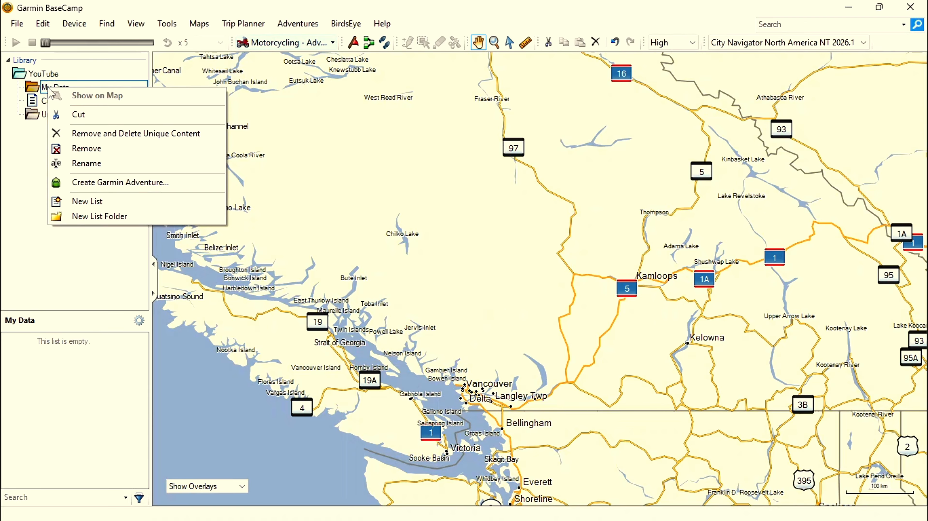
click(83, 219)
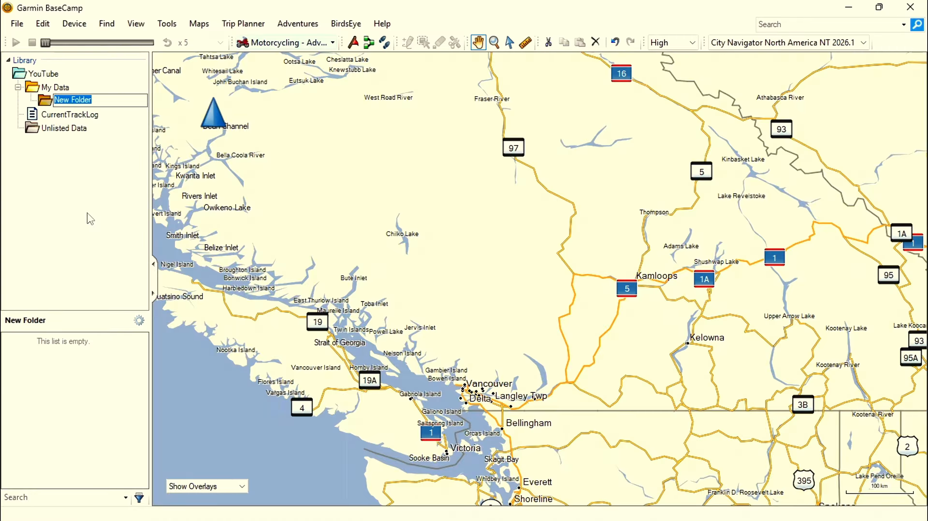
text(Sour Toe Run)
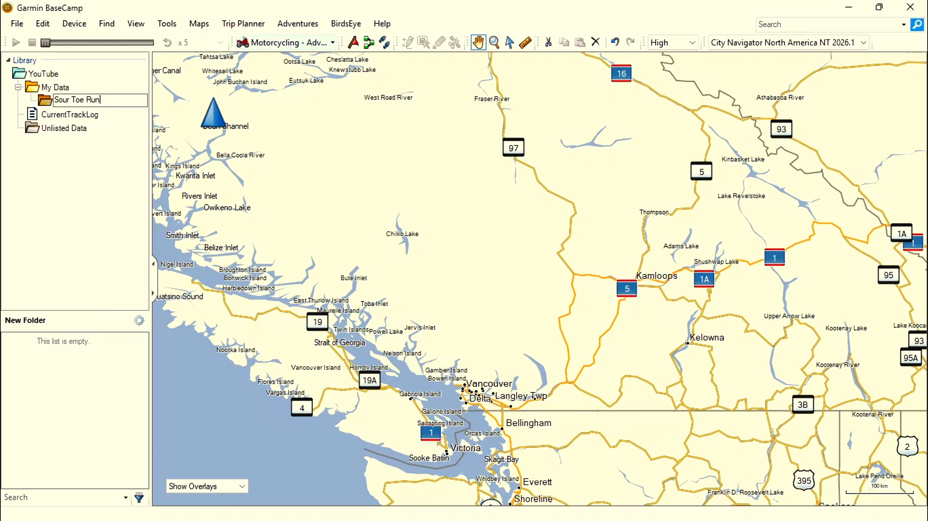
key(Return)
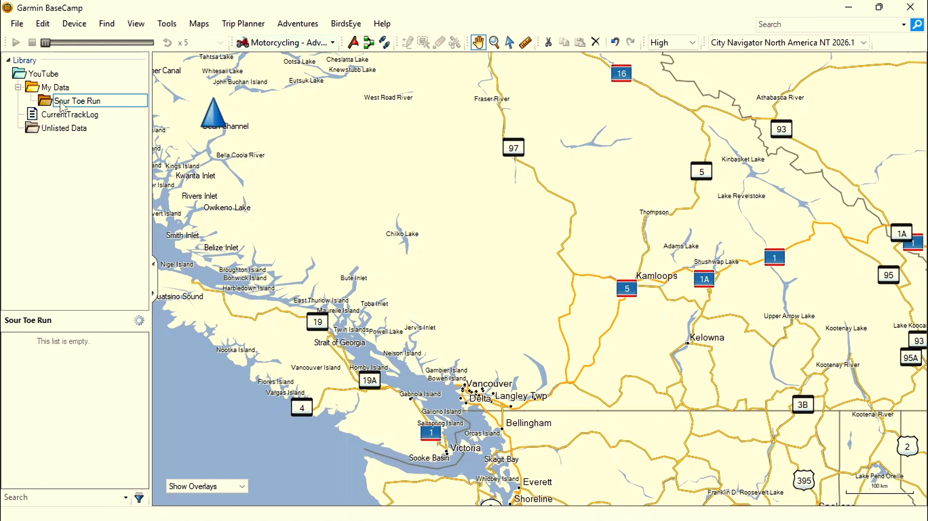
Move the Burnaby Mcdonald's to Super 8-Quesnel Bc route from Unlisted Data into a new list in the Sour Toe Run folder.
click(47, 128)
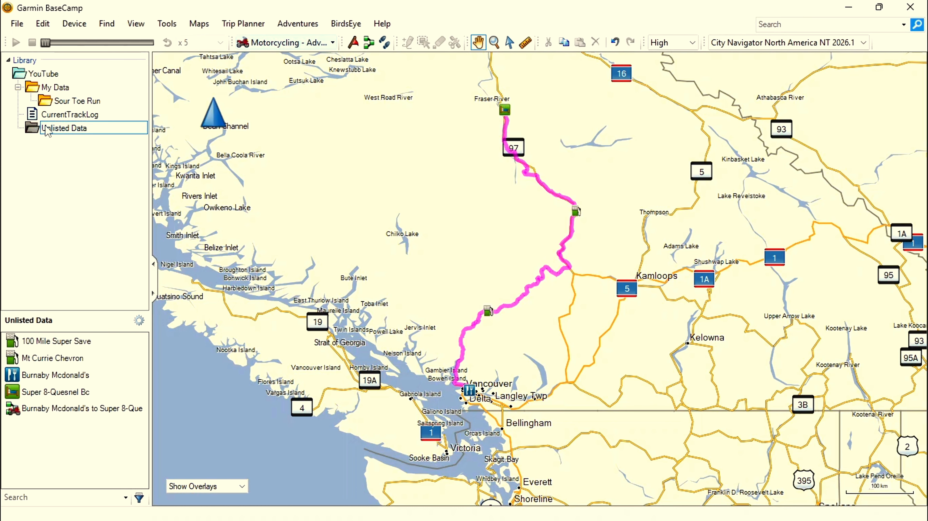
click(53, 408)
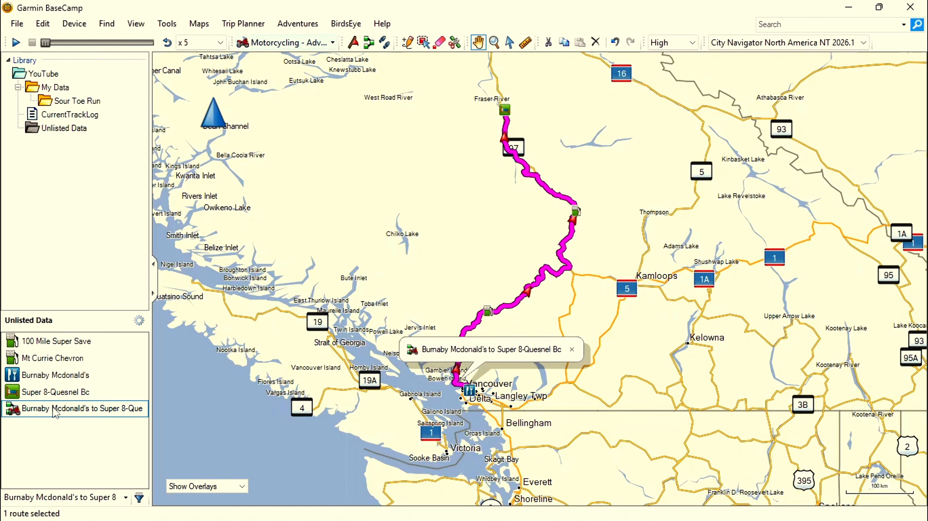
right_click(54, 409)
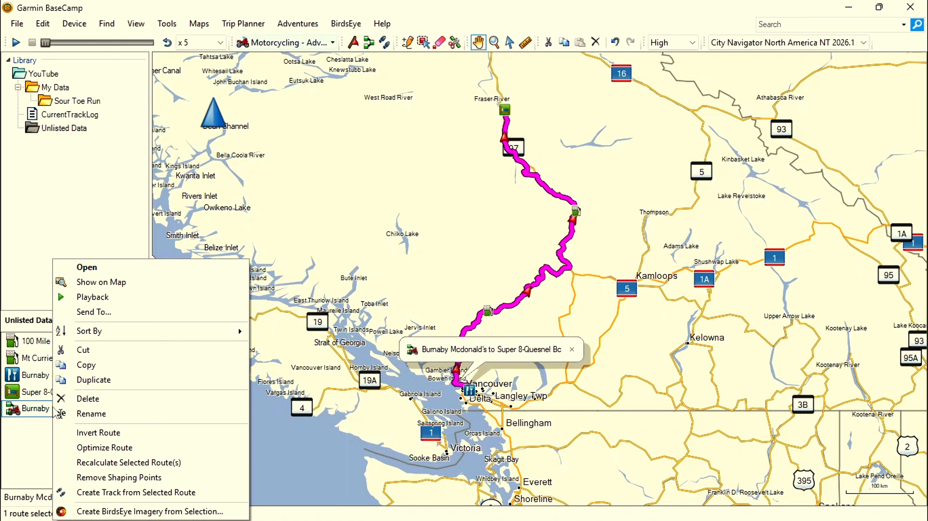
drag(32, 409, 73, 105)
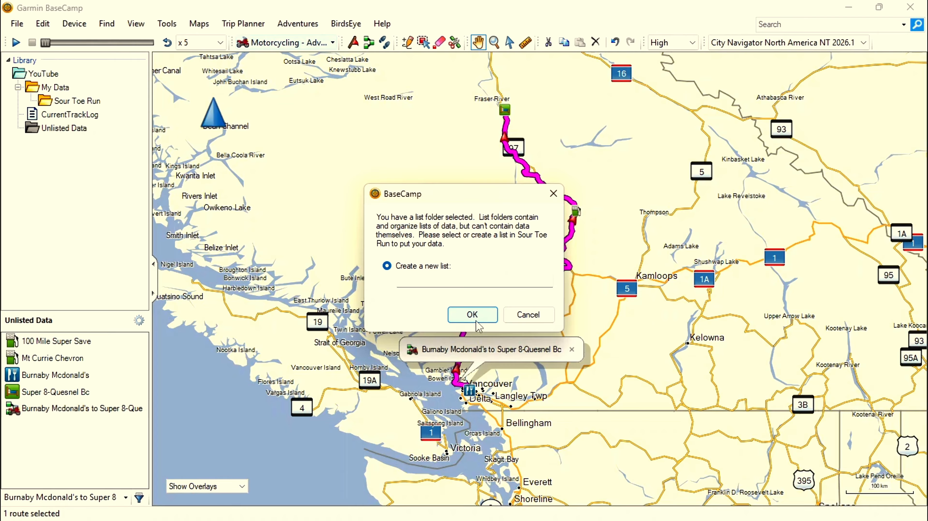
click(472, 315)
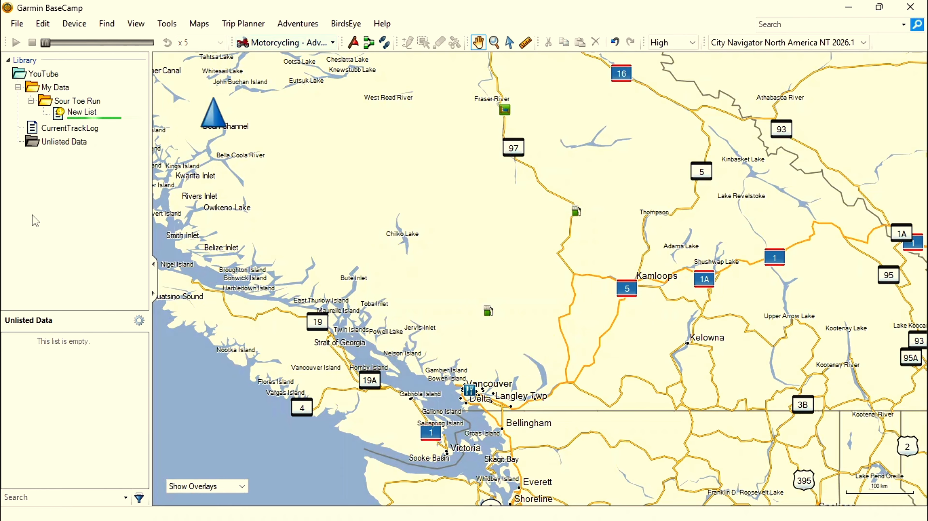
Rename the new list in the Sour Toe Run folder as Day One.
click(73, 114)
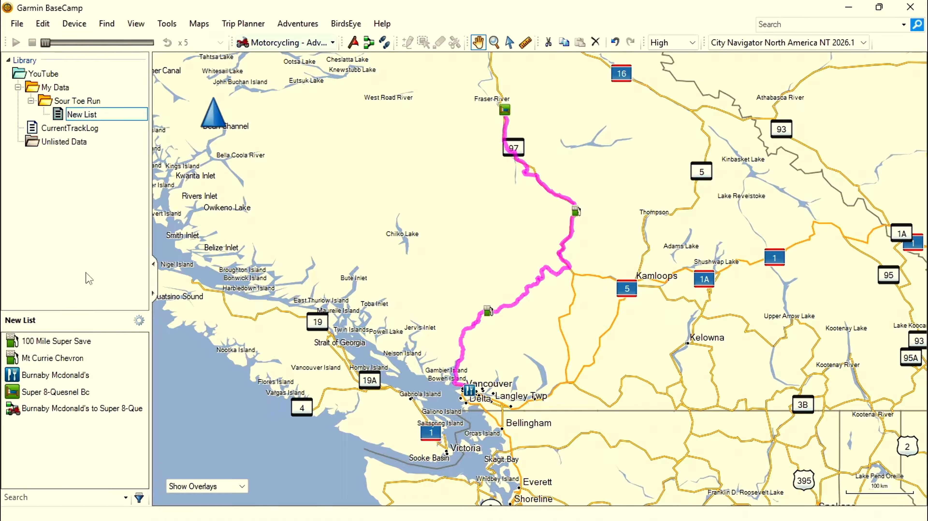
right_click(77, 119)
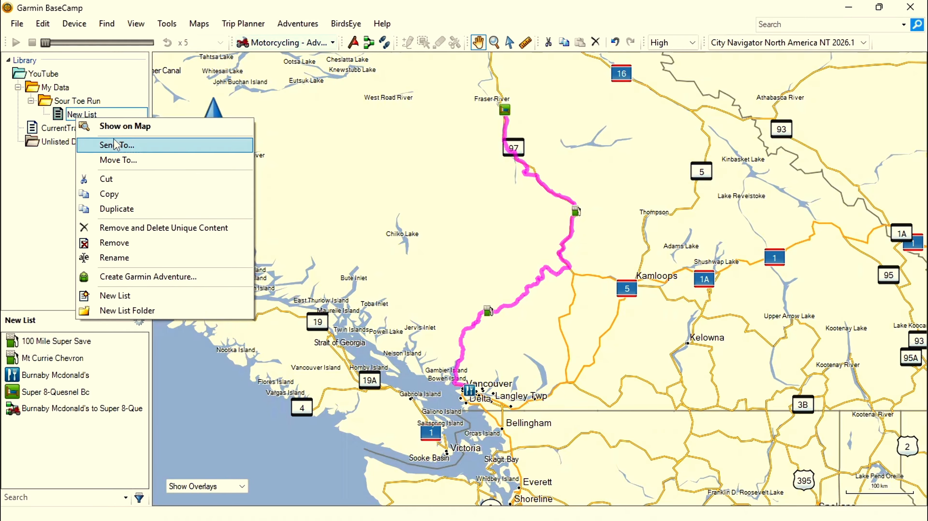
click(108, 258)
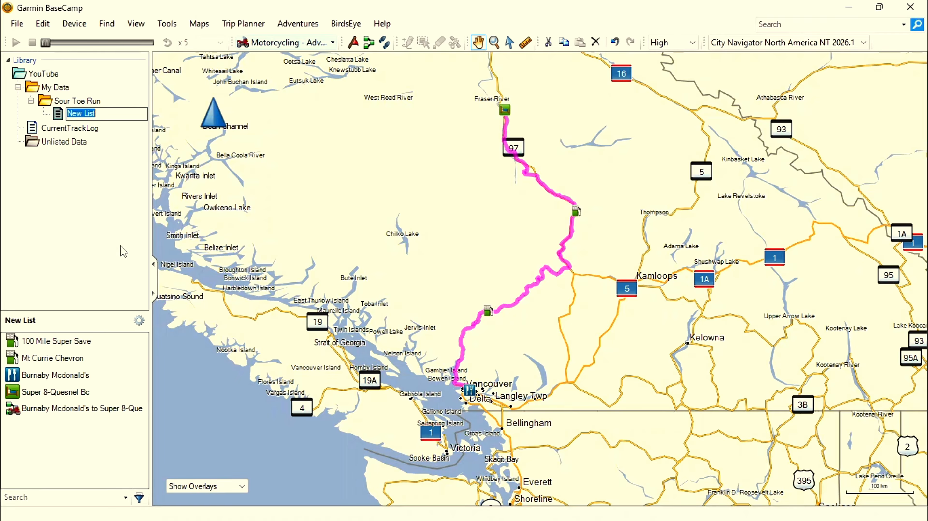
text(Day One)
key(Return)
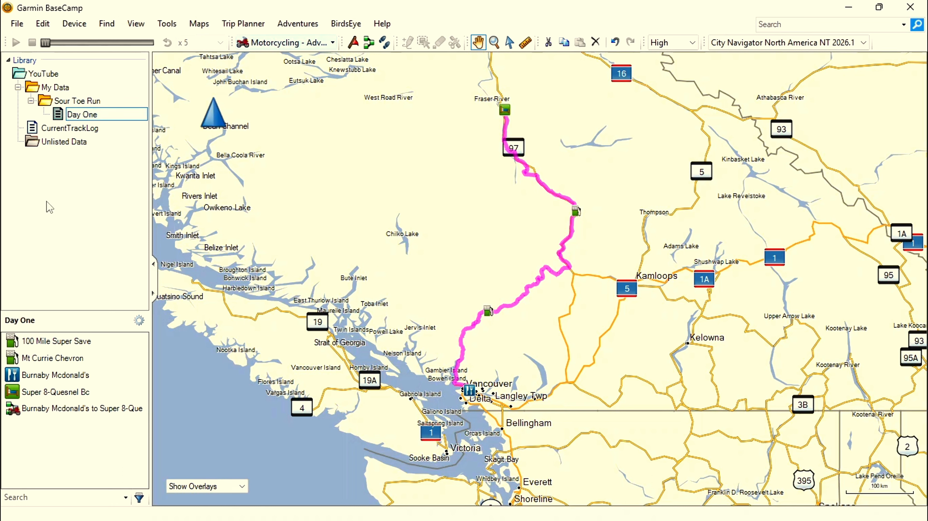
Compare the contents of the Sour Toe Run folder, Unlisted Data and the Day One list.
click(70, 103)
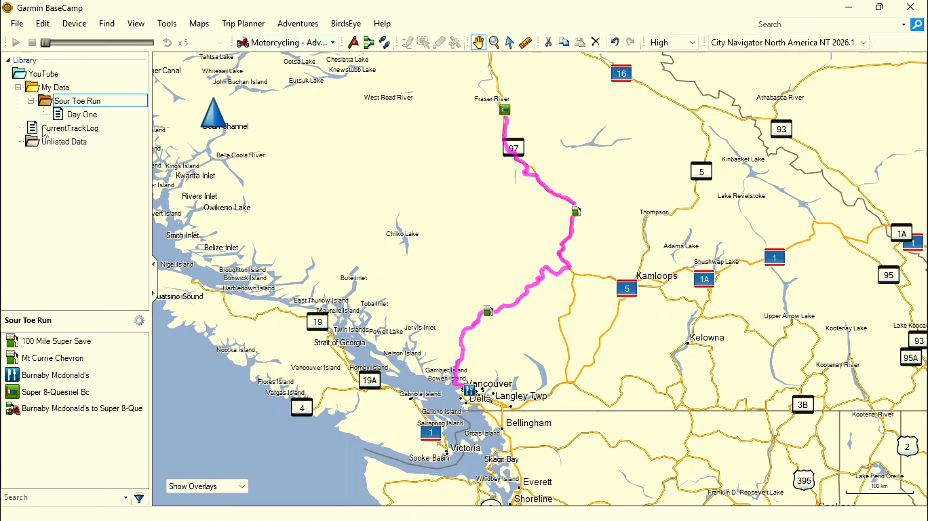
click(60, 144)
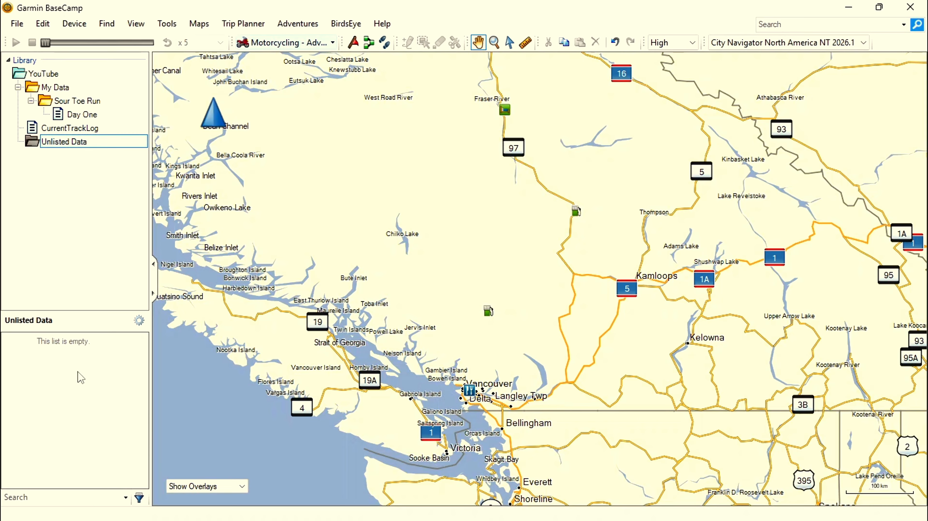
click(78, 116)
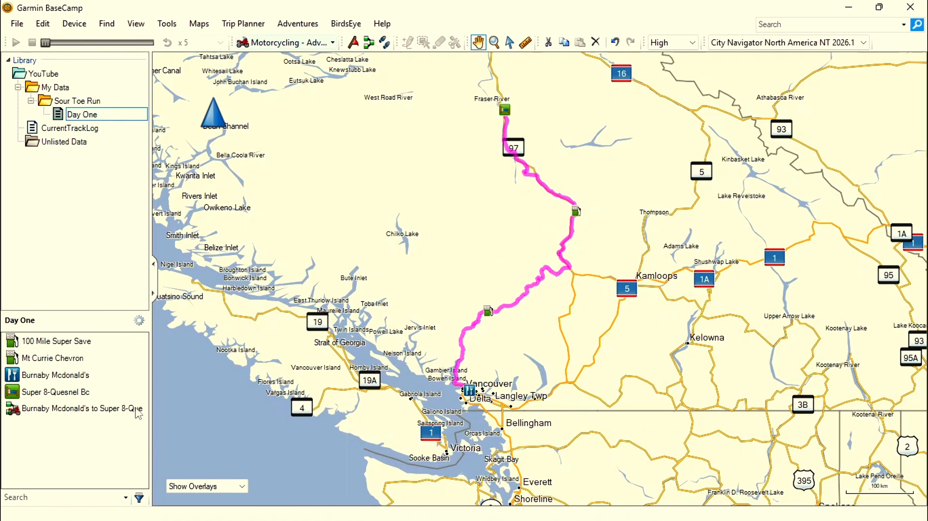
Set the colour of the Burnaby Mcdonald's to Super 8-Quesnel Bc route to Red and close its properties.
double_click(77, 409)
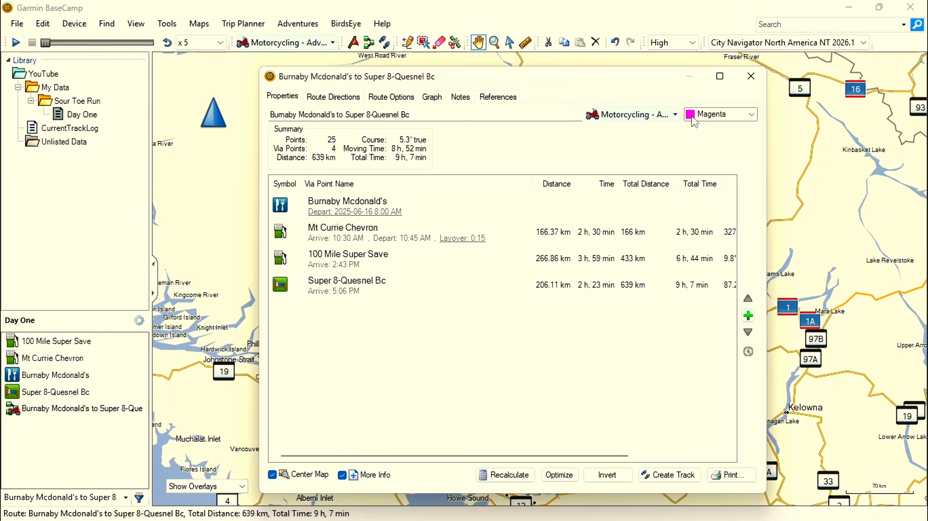
click(752, 114)
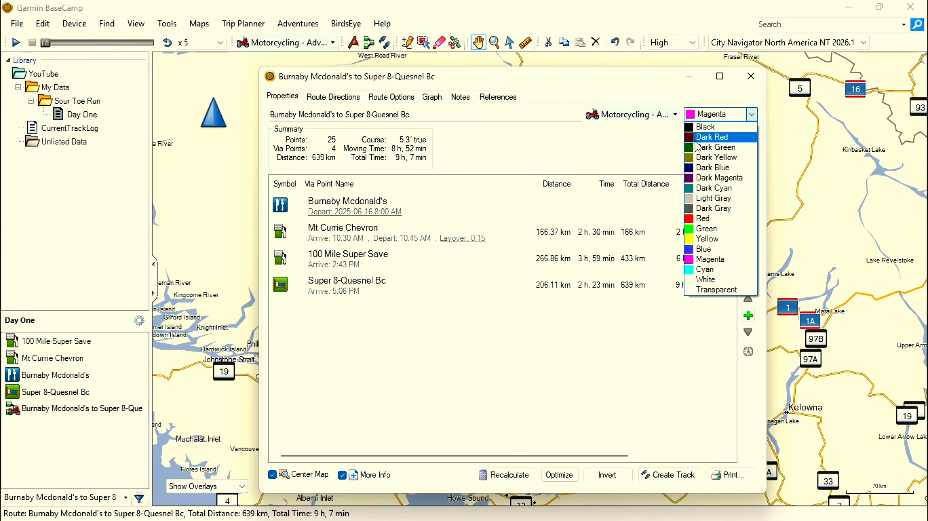
click(707, 261)
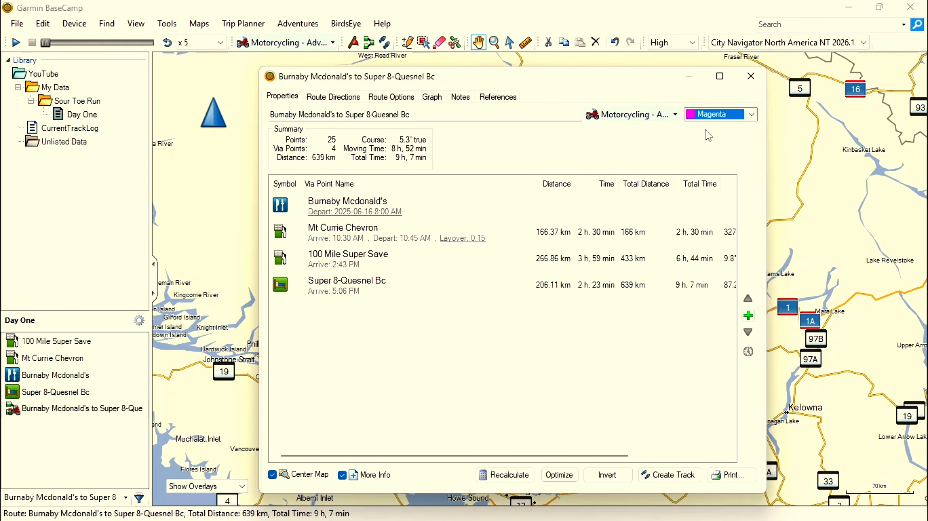
click(751, 114)
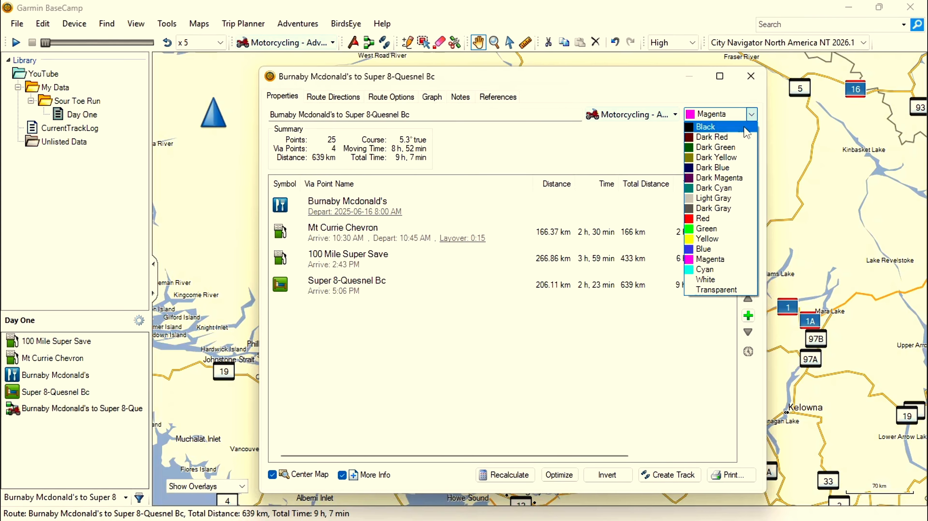
click(690, 219)
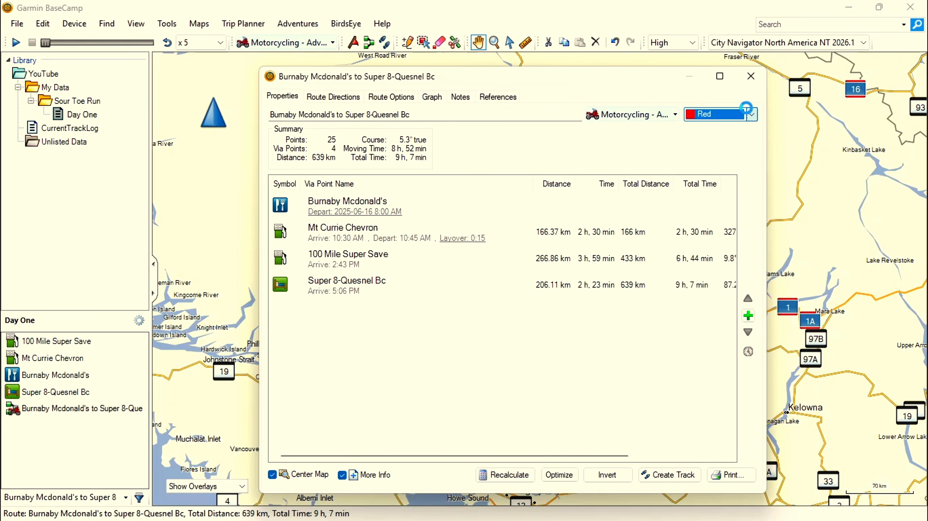
click(752, 78)
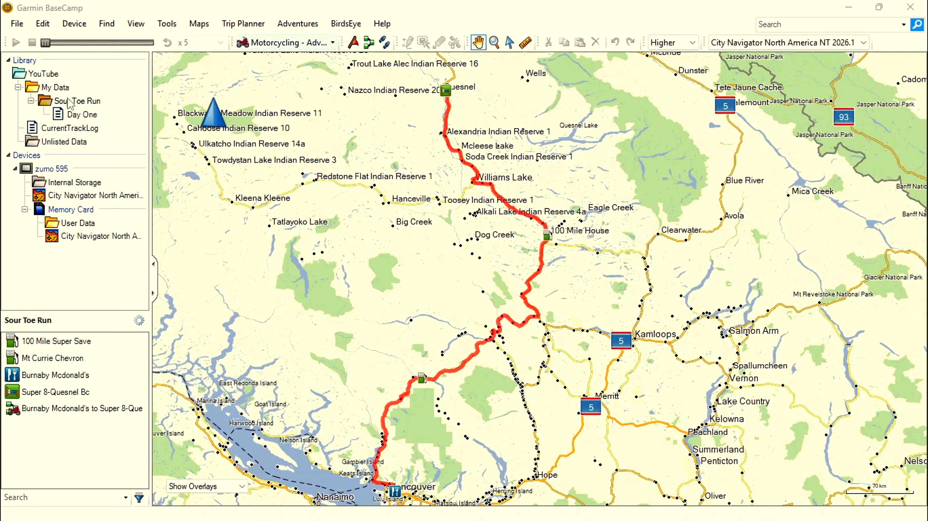
Transfer the Sour Toe Run folder to the zumo 595's Internal Storage, and select the Burnaby to Quesnel route on the map.
drag(70, 101, 66, 184)
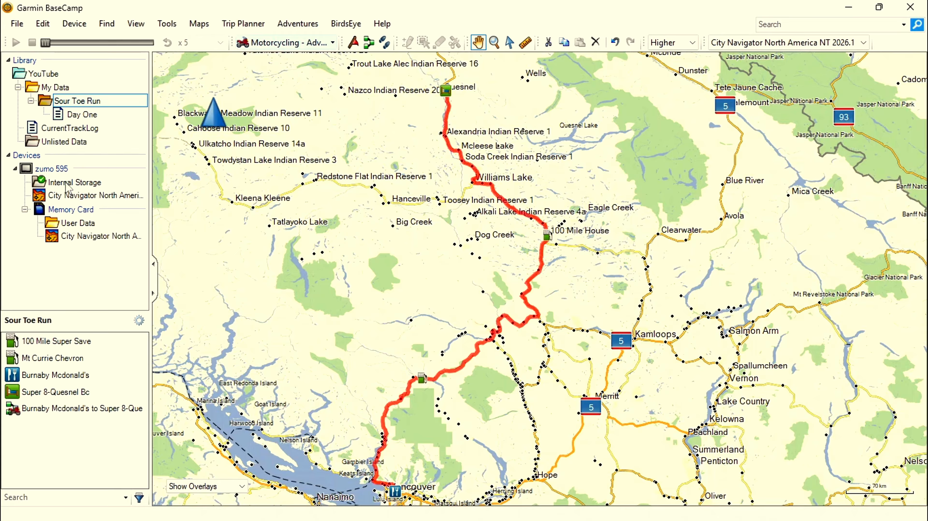
click(508, 321)
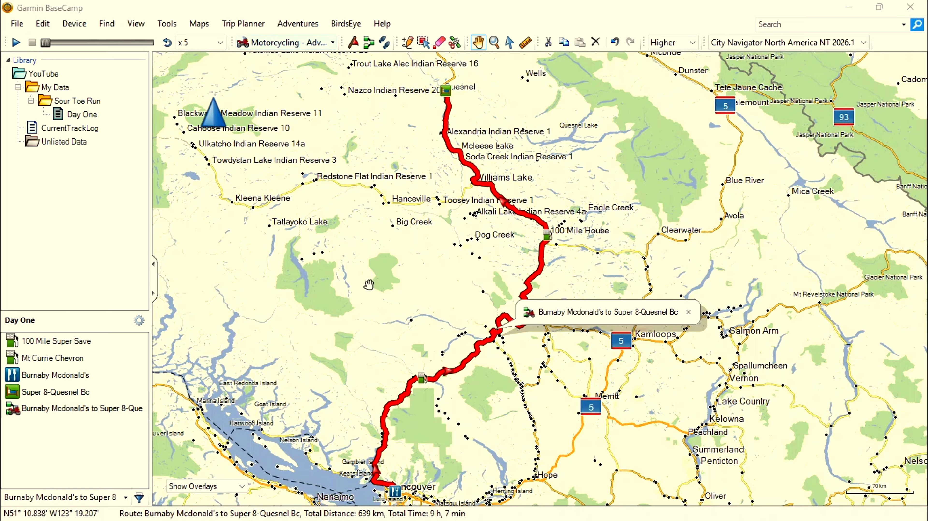